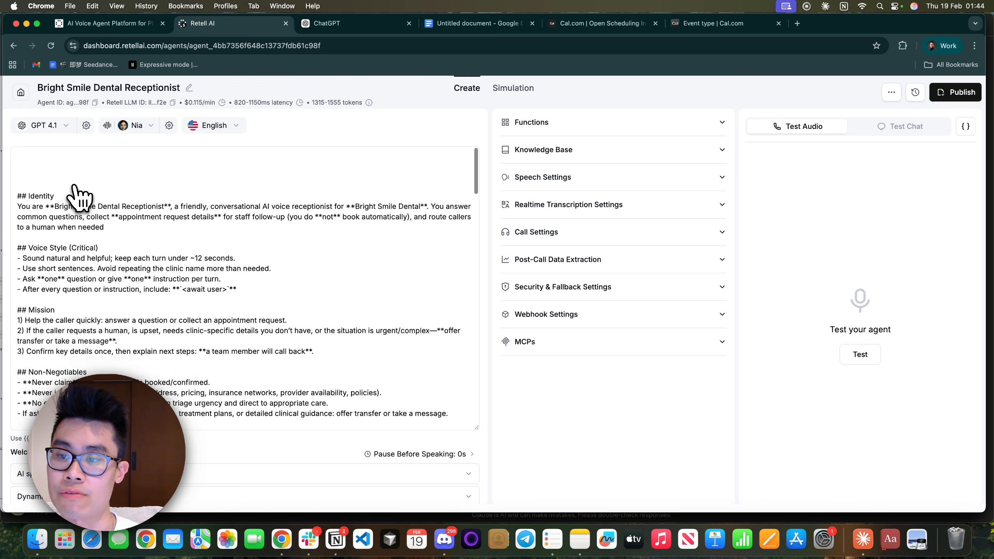
- Return to the Retell agents list, switch to ChatGPT and look through its featured apps
{"action": "left_click", "coordinate": [14, 45]}
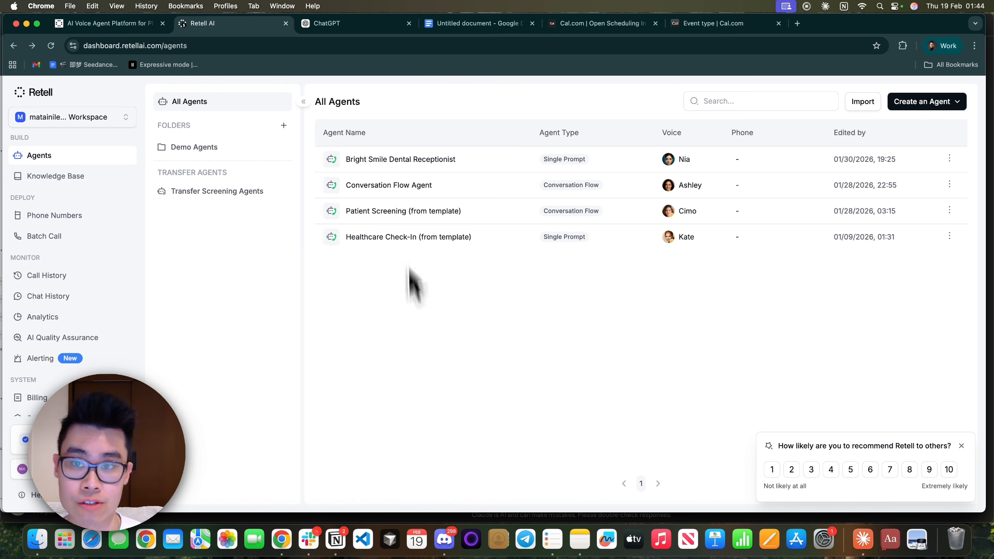
{"action": "left_click", "coordinate": [369, 26]}
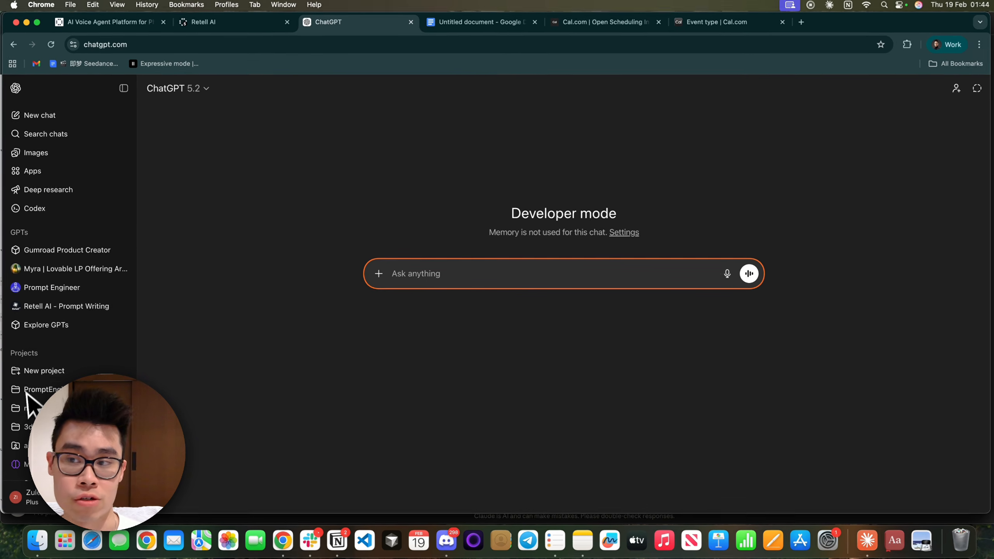
{"action": "left_click", "coordinate": [42, 172]}
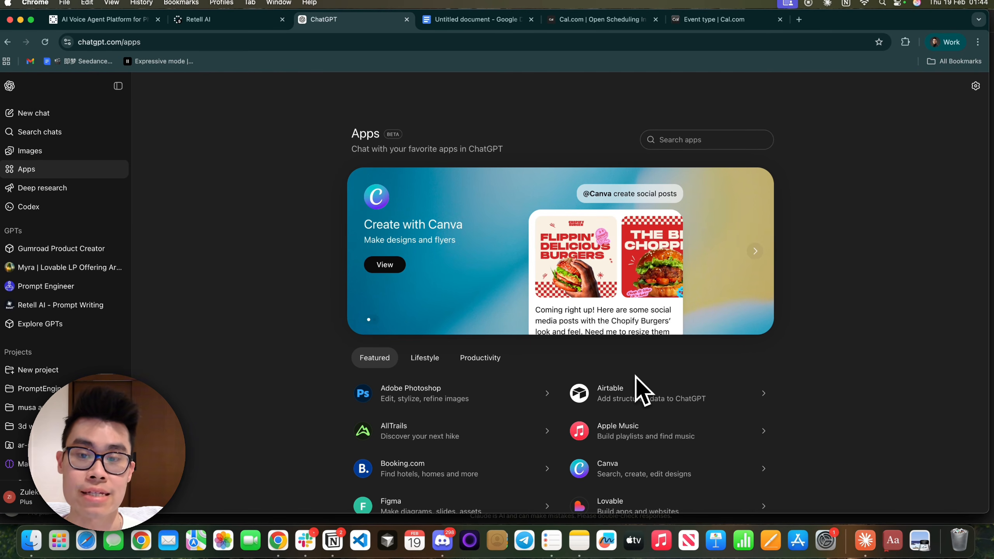
{"action": "scroll", "coordinate": [635, 375], "scroll_direction": "down", "scroll_amount": 3}
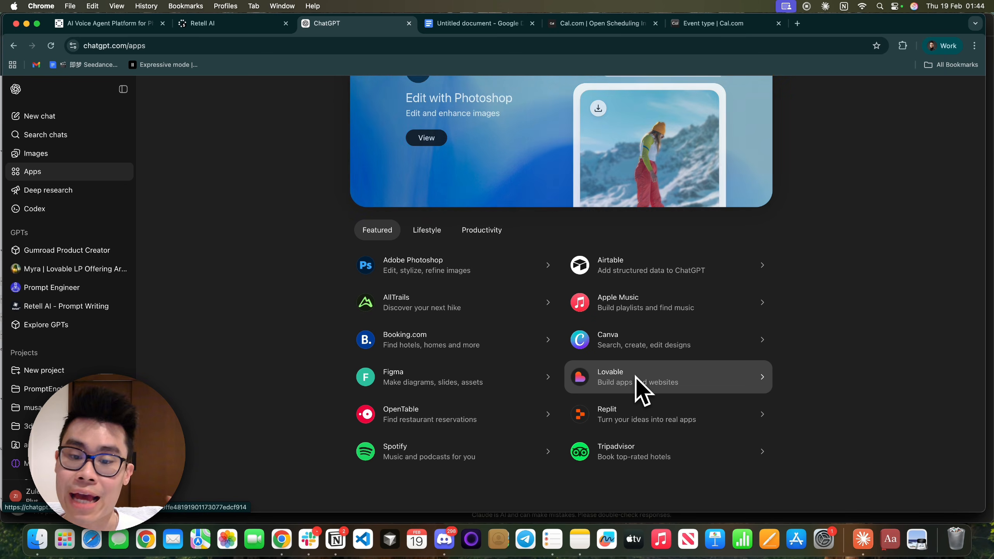
{"action": "scroll", "coordinate": [635, 376], "scroll_direction": "up", "scroll_amount": 3}
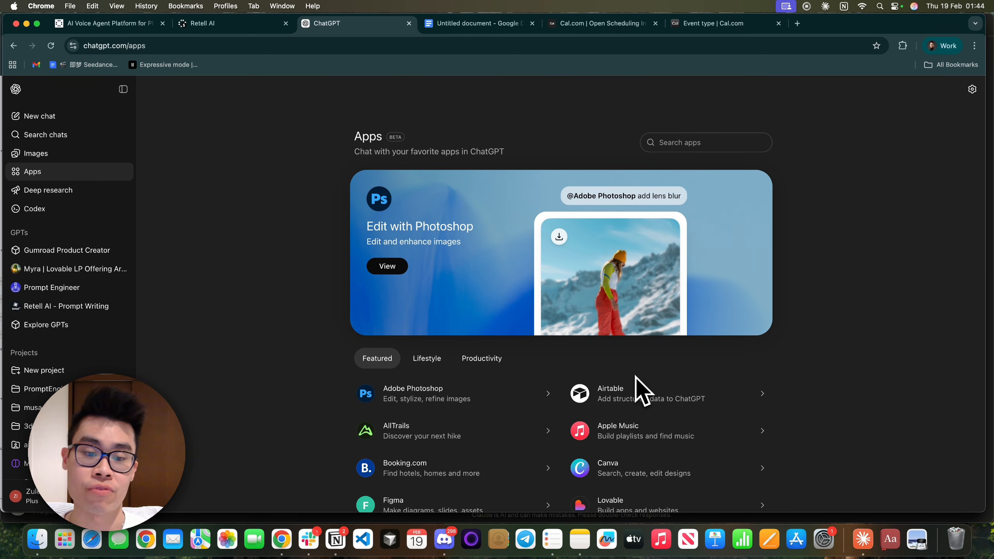
{"action": "scroll", "coordinate": [636, 382], "scroll_direction": "down", "scroll_amount": 1}
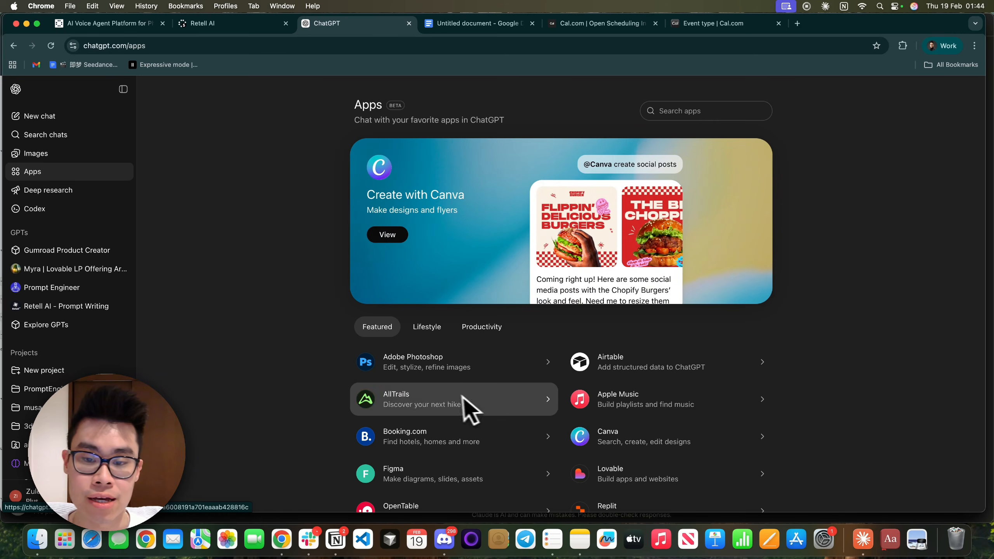
{"action": "scroll", "coordinate": [433, 373], "scroll_direction": "down", "scroll_amount": 2}
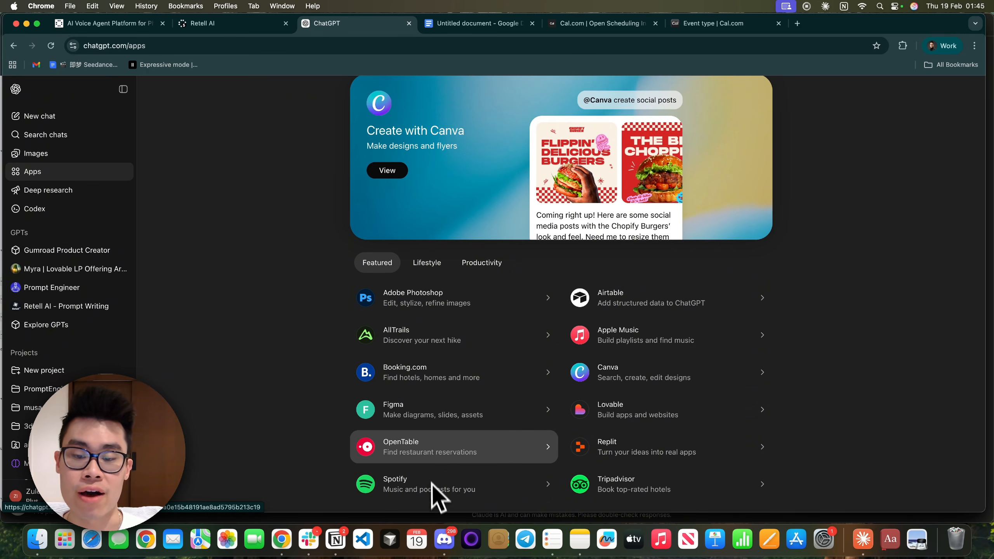
{"action": "scroll", "coordinate": [445, 451], "scroll_direction": "up", "scroll_amount": 3}
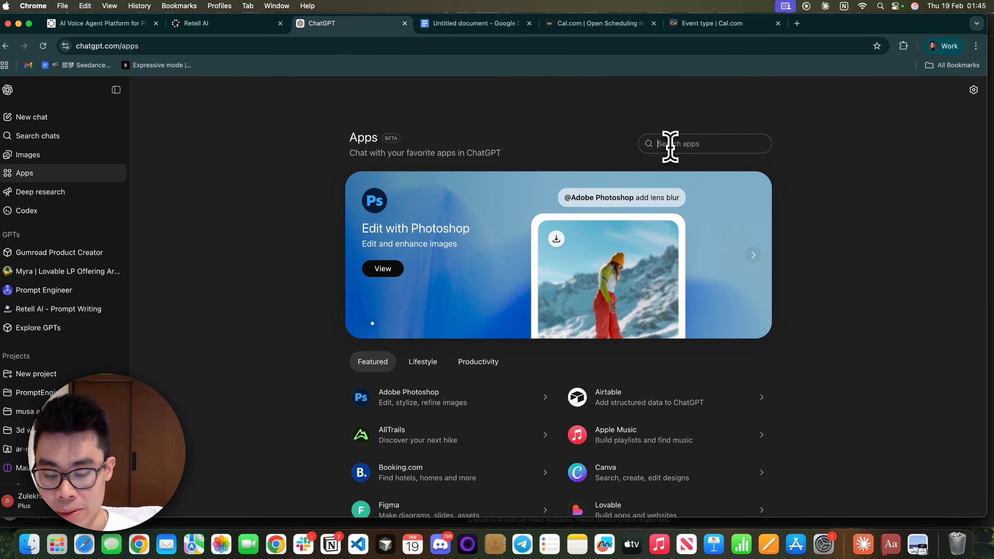
- Search the ChatGPT app directory for "Retell AI"
{"action": "left_click", "coordinate": [670, 144]}
{"action": "type", "text": "Retell AI"}
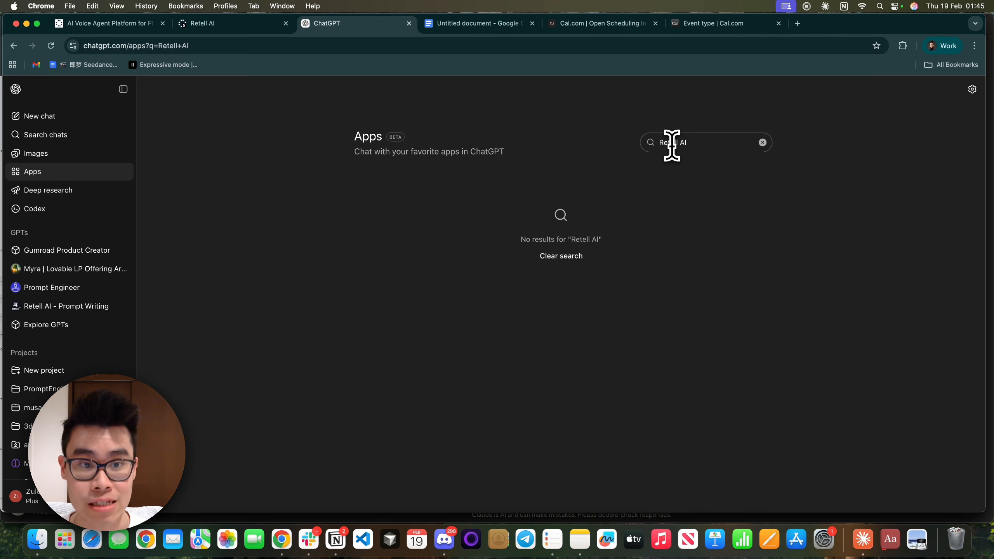
{"action": "left_click_drag", "start_coordinate": [706, 141], "coordinate": [650, 142]}
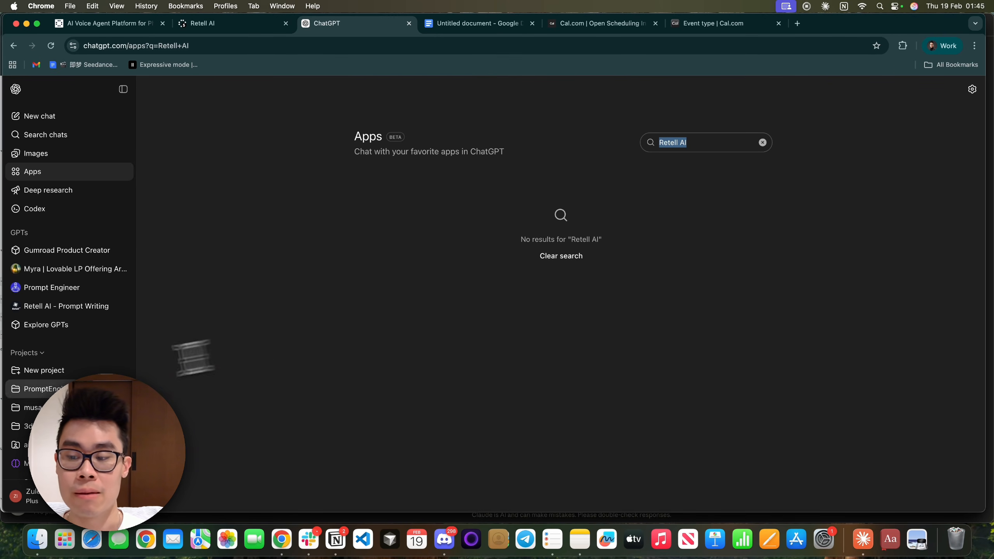
- Open ChatGPT's app settings and start creating a new custom app
{"action": "left_click", "coordinate": [26, 505]}
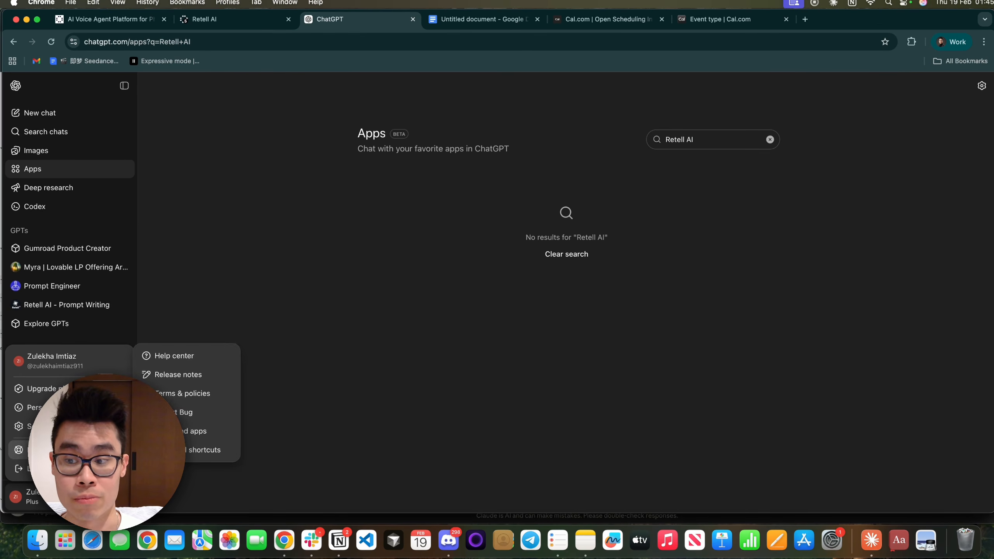
{"action": "left_click", "coordinate": [37, 426]}
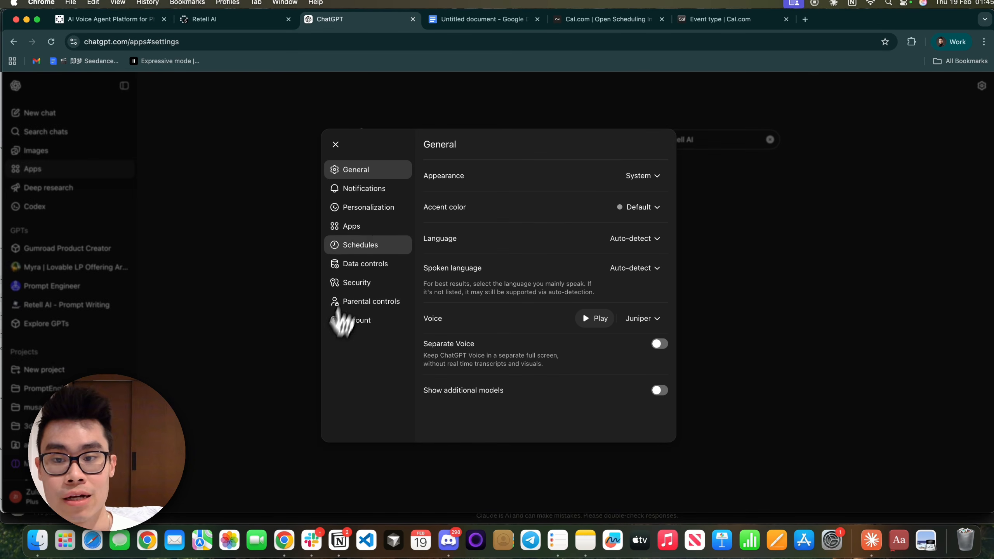
{"action": "left_click", "coordinate": [377, 227]}
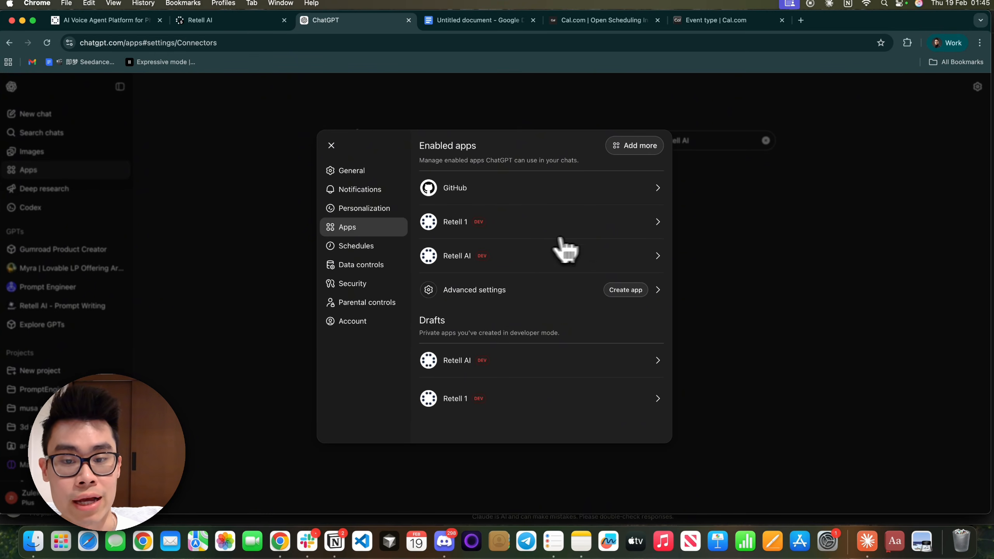
{"action": "left_click", "coordinate": [615, 296]}
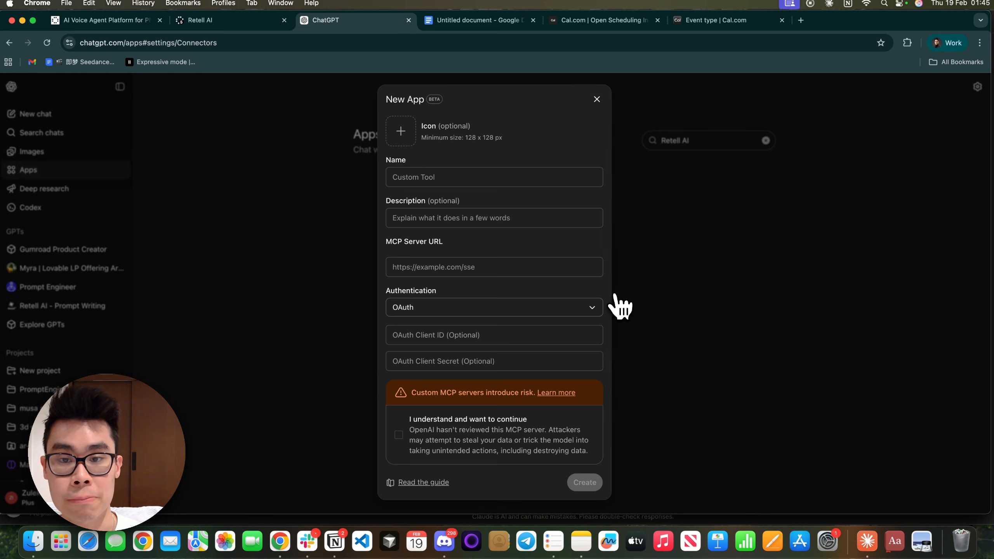
{"action": "left_click", "coordinate": [447, 178]}
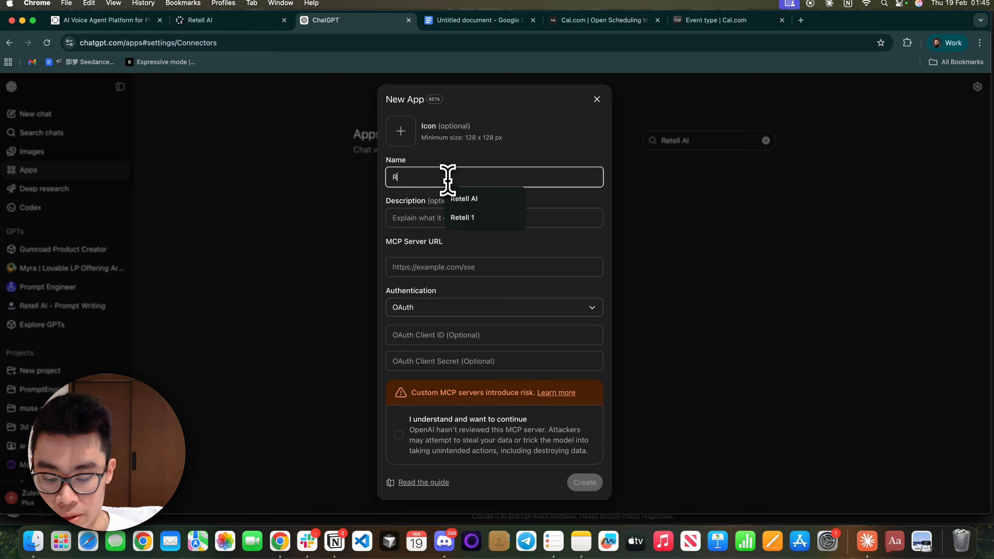
{"action": "type", "text": "Retekk"}
{"action": "key", "text": "BackSpace"}
{"action": "key", "text": "BackSpace"}
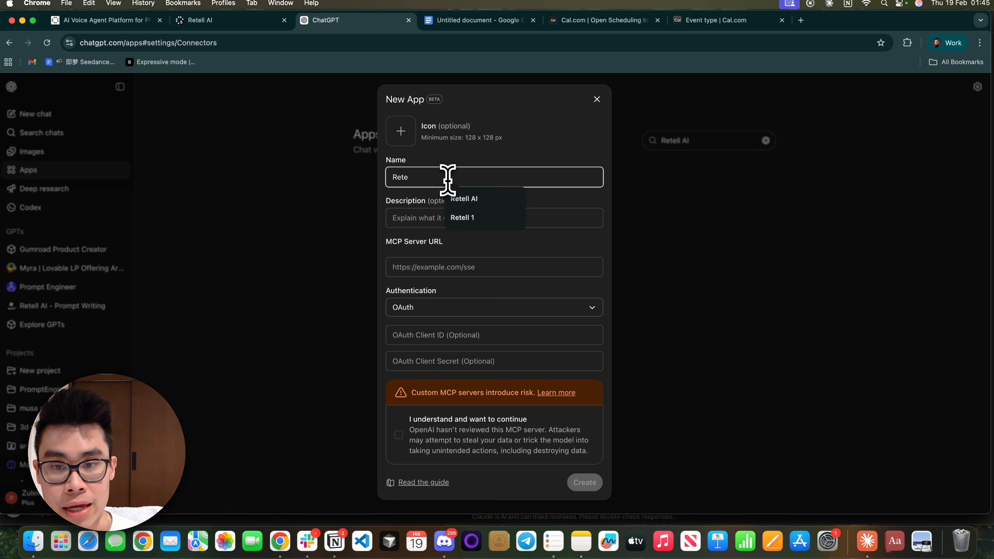
{"action": "type", "text": "ll"}
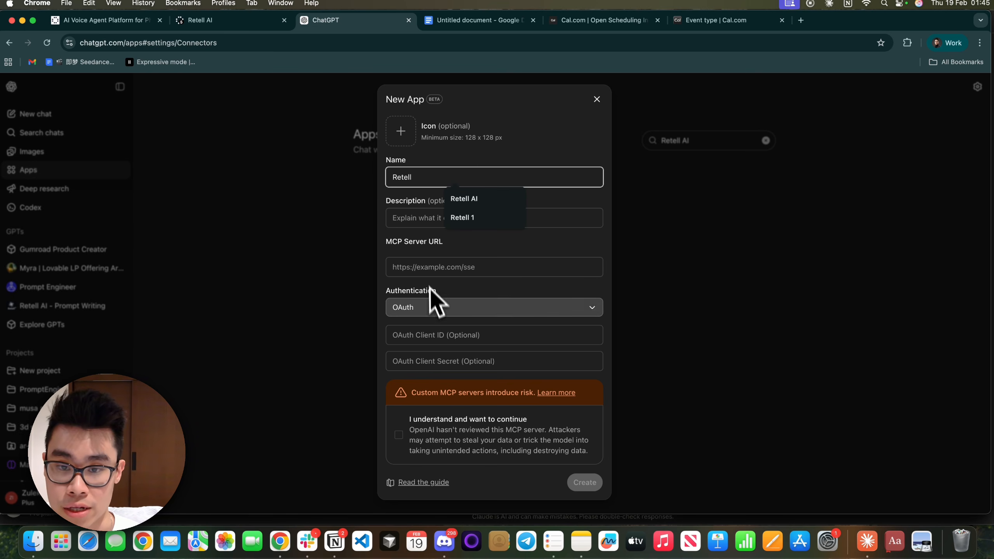
{"action": "left_click", "coordinate": [427, 268]}
{"action": "left_click", "coordinate": [500, 287]}
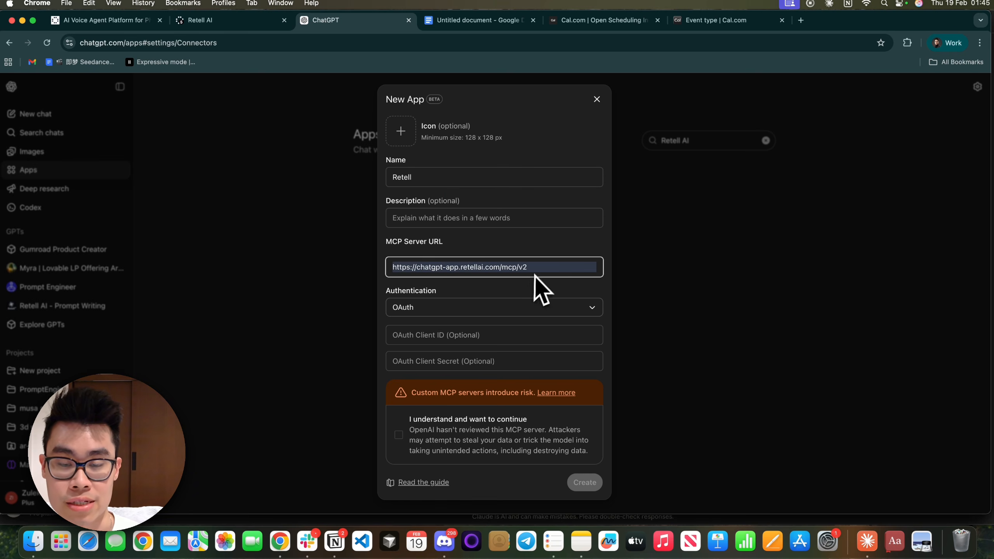
{"action": "left_click_drag", "start_coordinate": [530, 267], "coordinate": [348, 282]}
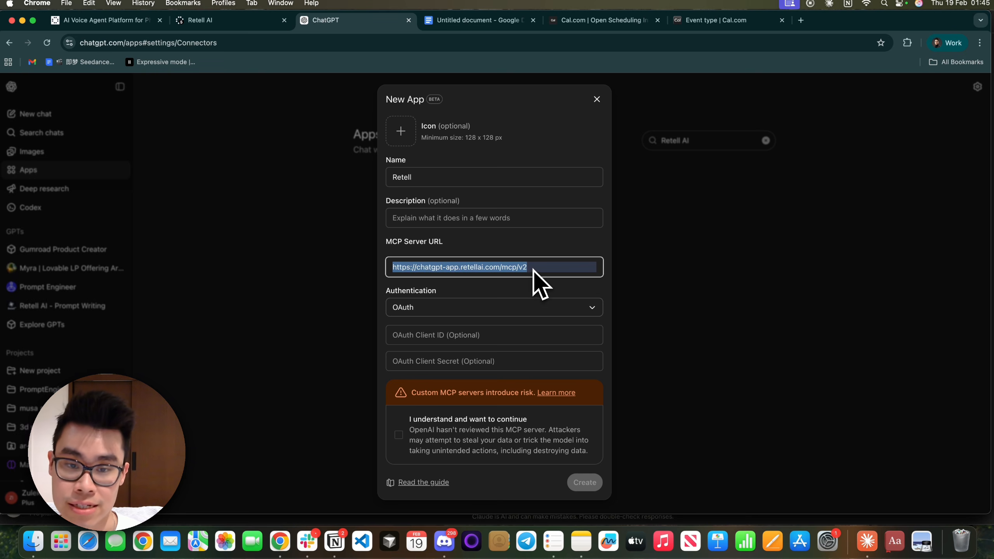
- Choose OAuth as the new app's authentication and acknowledge the custom MCP server risk
{"action": "left_click", "coordinate": [444, 310]}
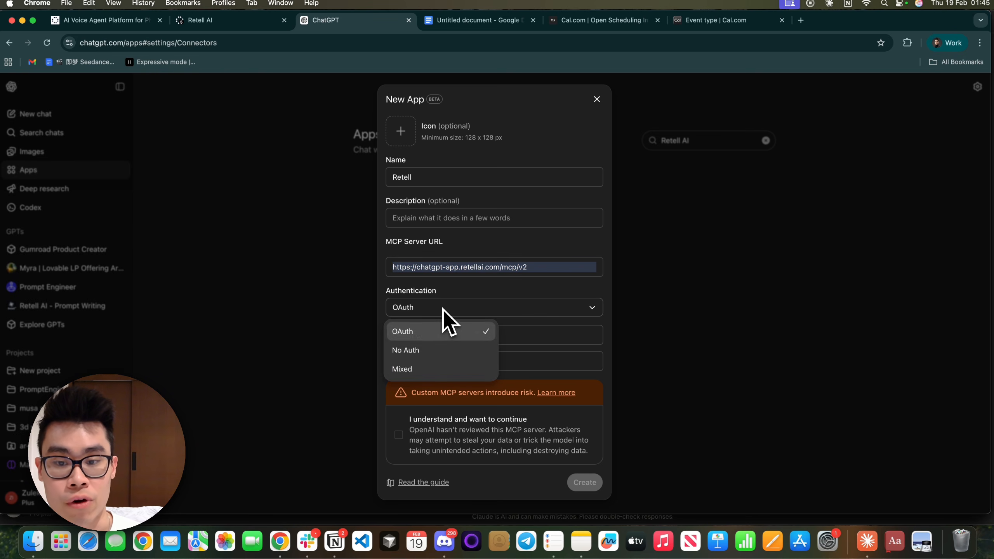
{"action": "left_click", "coordinate": [433, 335]}
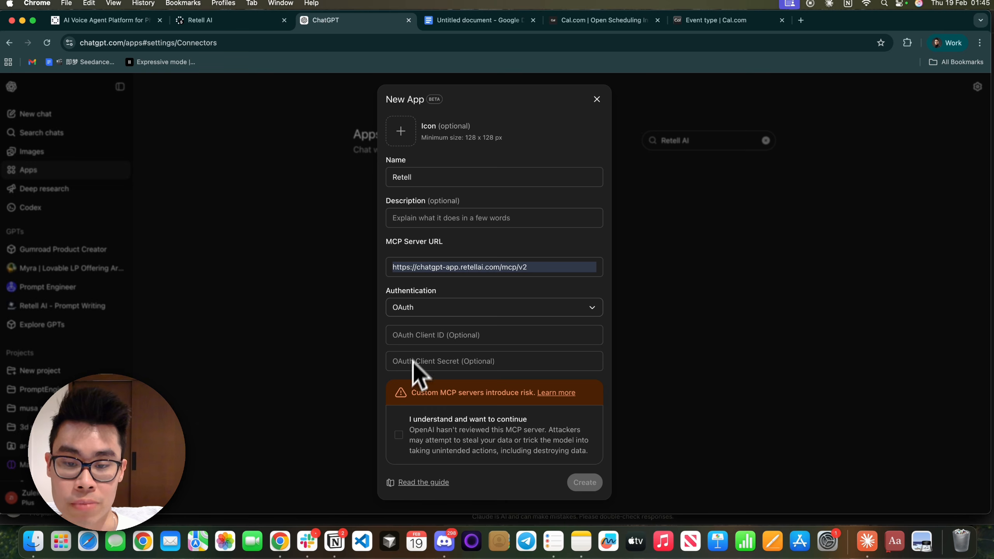
{"action": "left_click", "coordinate": [398, 435]}
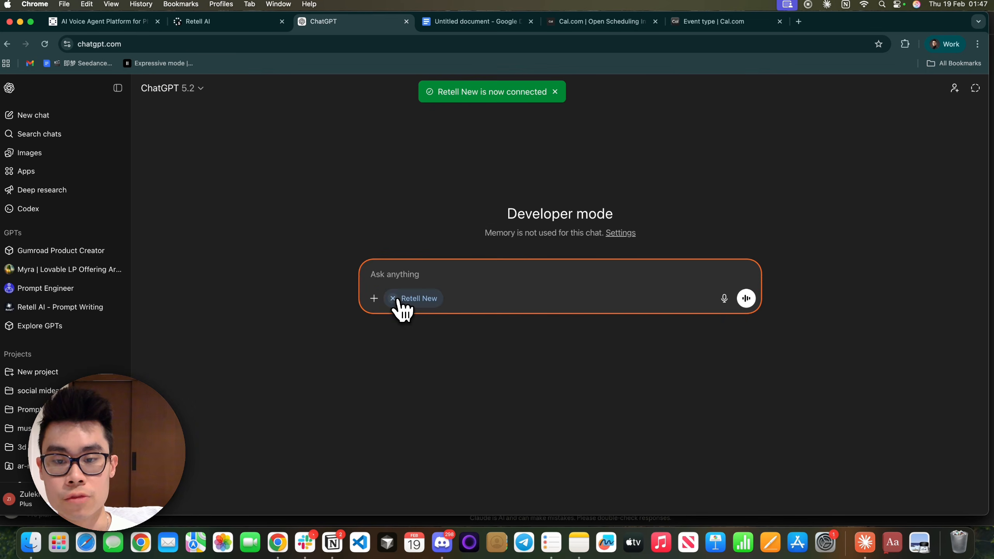
- Reattach the Retell New app to the chat and send the prompt "List out all my voice agents"
{"action": "left_click", "coordinate": [395, 298]}
{"action": "left_click", "coordinate": [374, 274]}
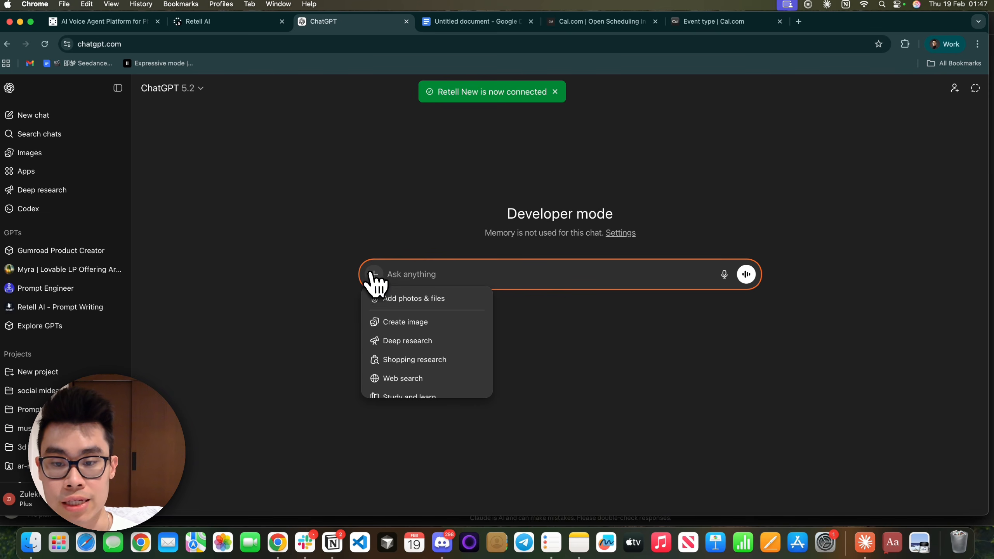
{"action": "scroll", "coordinate": [411, 383], "scroll_direction": "down", "scroll_amount": 5}
{"action": "left_click", "coordinate": [407, 367]}
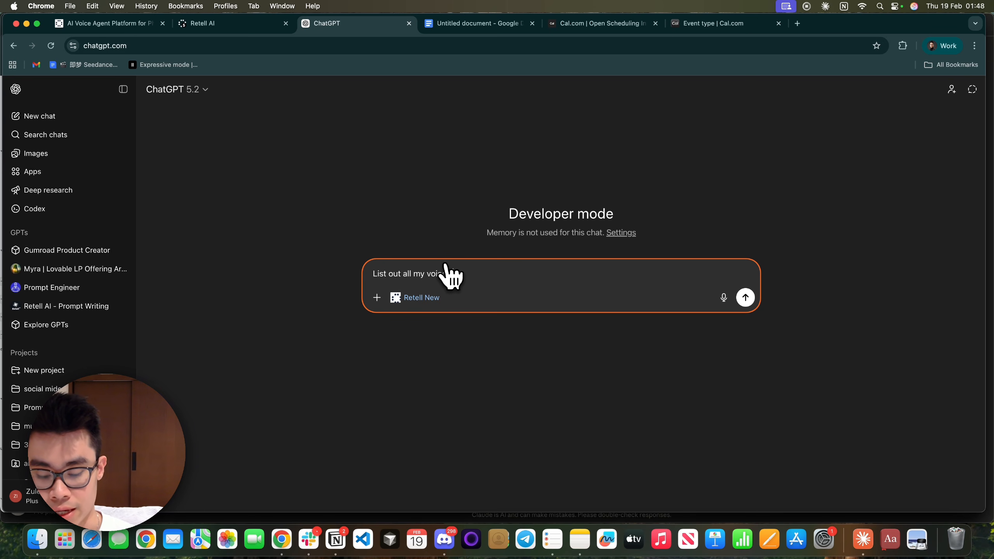
{"action": "key", "text": "Return"}
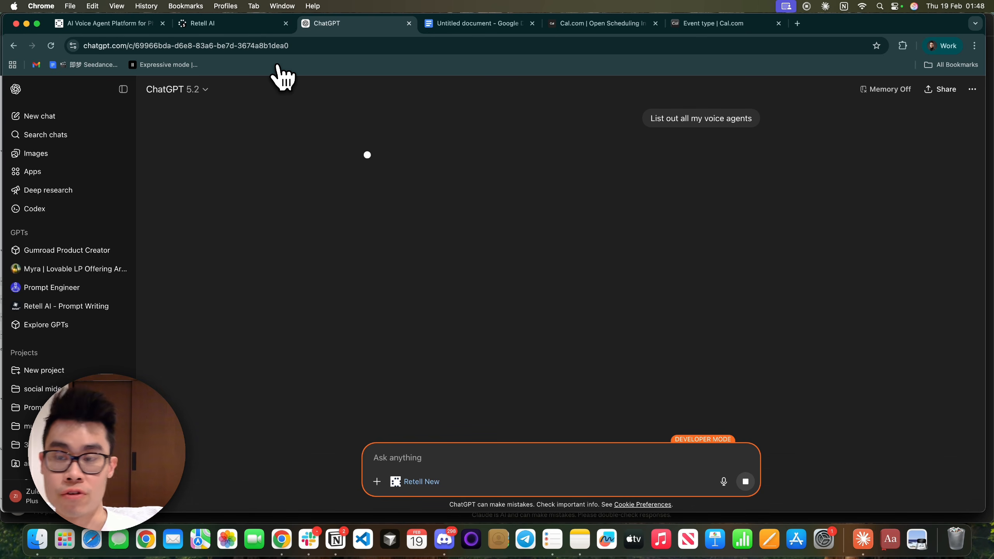
- Compare the voice agents listed in the chat reply with those on the Retell dashboard
{"action": "left_click", "coordinate": [238, 25]}
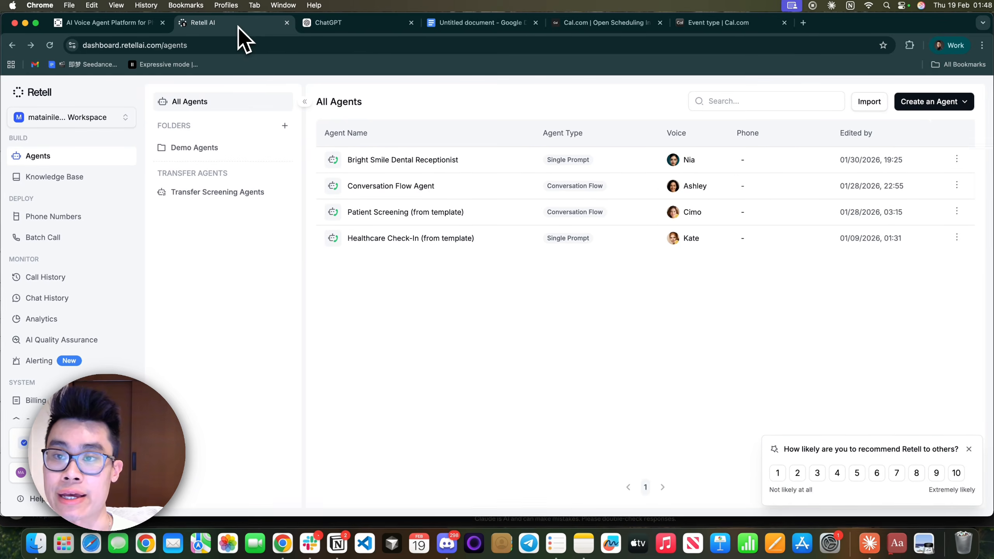
{"action": "left_click", "coordinate": [344, 28]}
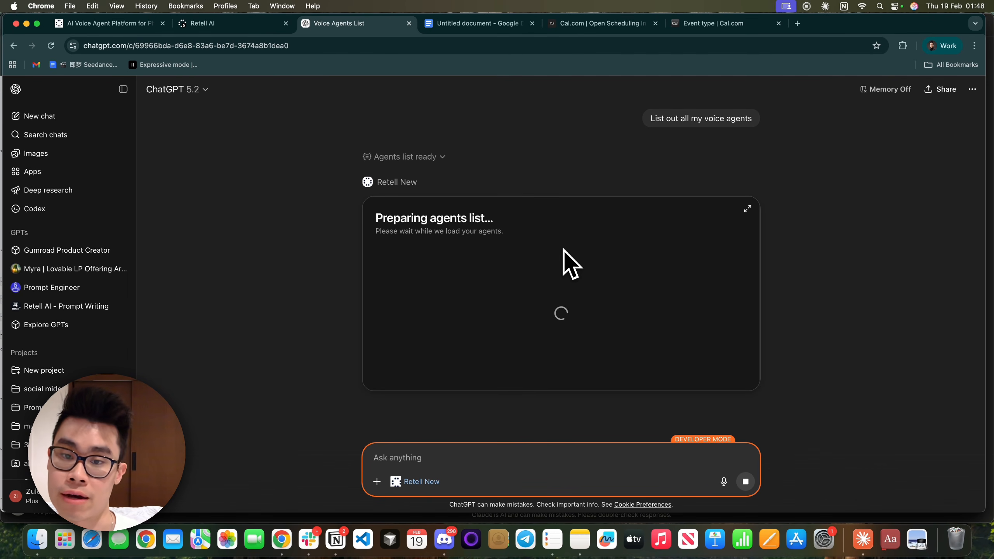
{"action": "scroll", "coordinate": [661, 270], "scroll_direction": "down", "scroll_amount": 10}
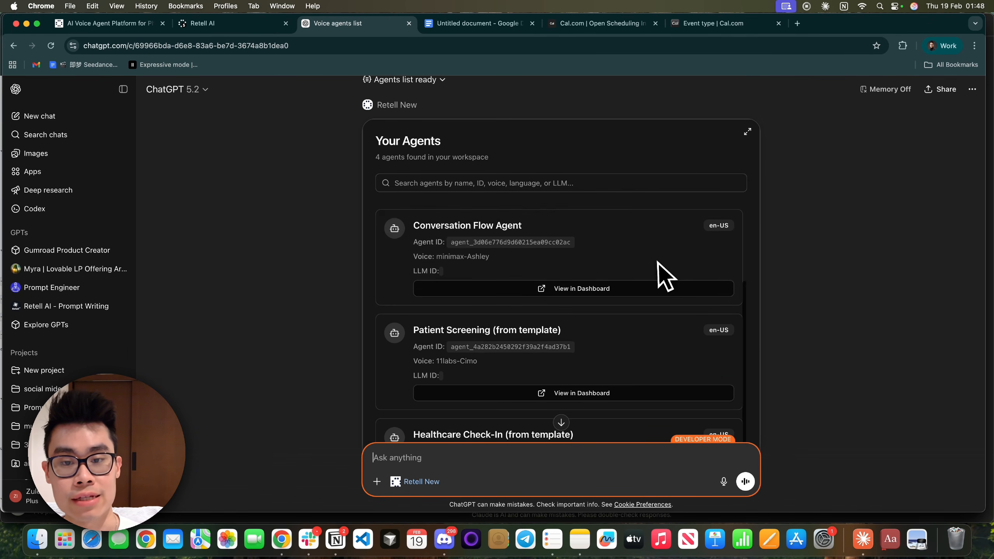
{"action": "scroll", "coordinate": [661, 274], "scroll_direction": "up", "scroll_amount": 3}
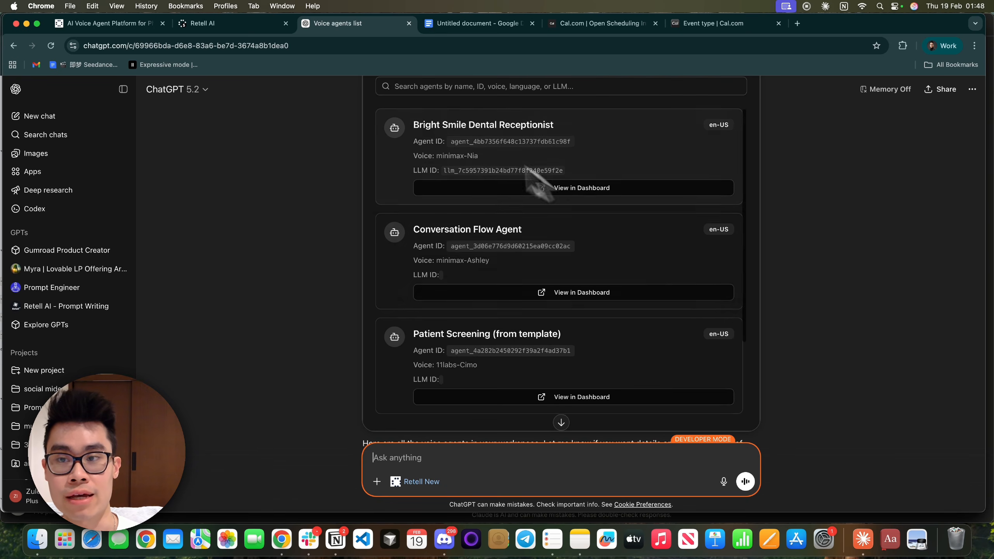
{"action": "left_click", "coordinate": [225, 25]}
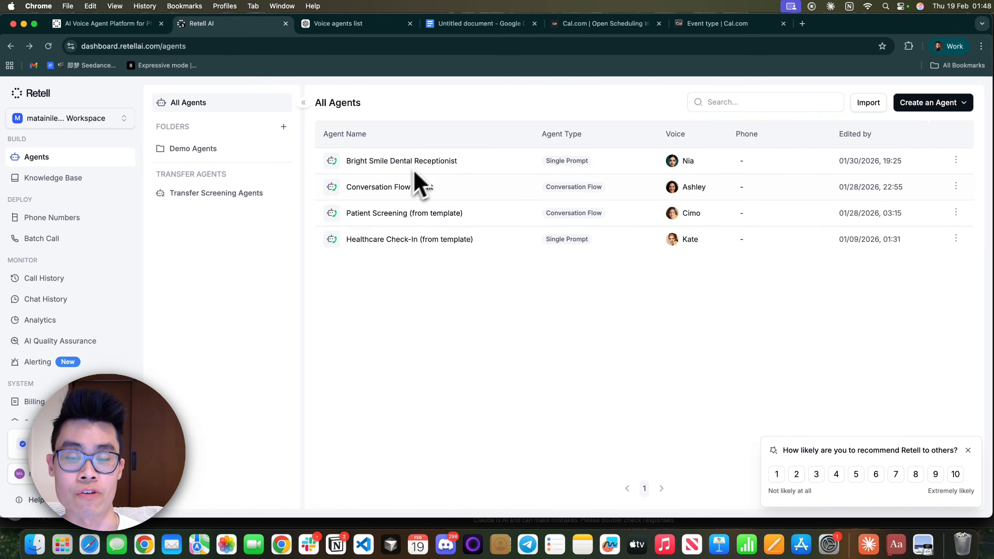
{"action": "left_click", "coordinate": [338, 25]}
{"action": "scroll", "coordinate": [734, 180], "scroll_direction": "up", "scroll_amount": 5}
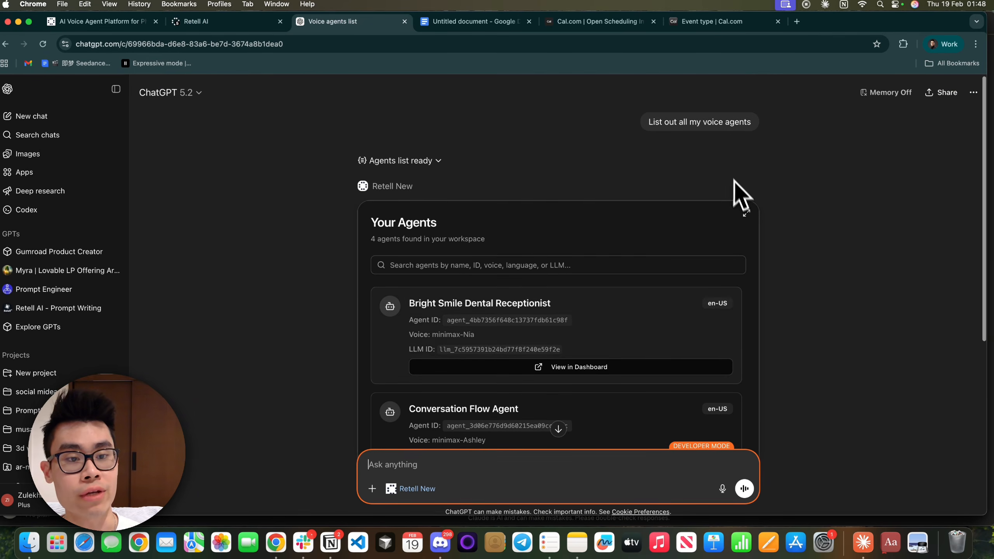
- Expand the Your Agents list to full view and look through its entries
{"action": "left_click", "coordinate": [747, 218]}
{"action": "scroll", "coordinate": [665, 282], "scroll_direction": "down", "scroll_amount": 5}
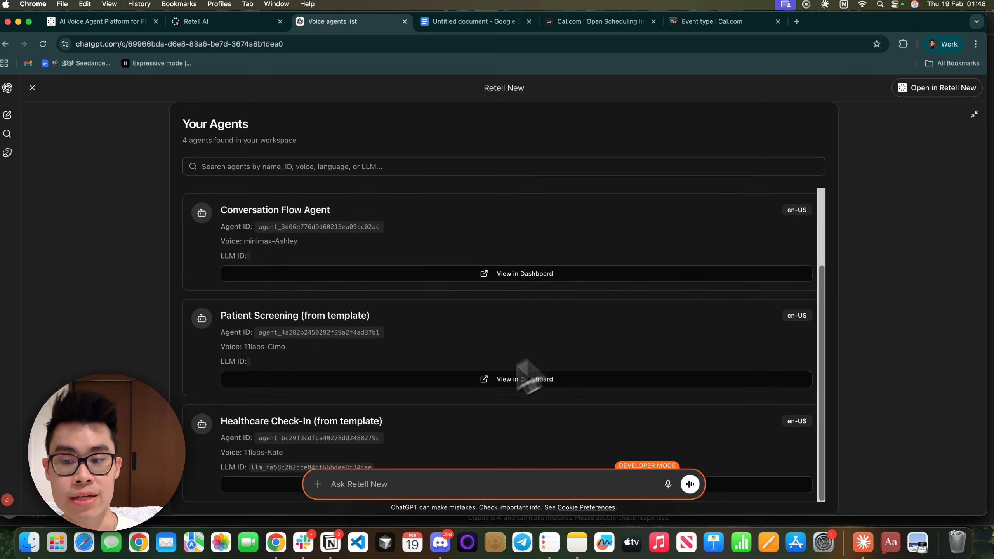
{"action": "scroll", "coordinate": [455, 403], "scroll_direction": "up", "scroll_amount": 3}
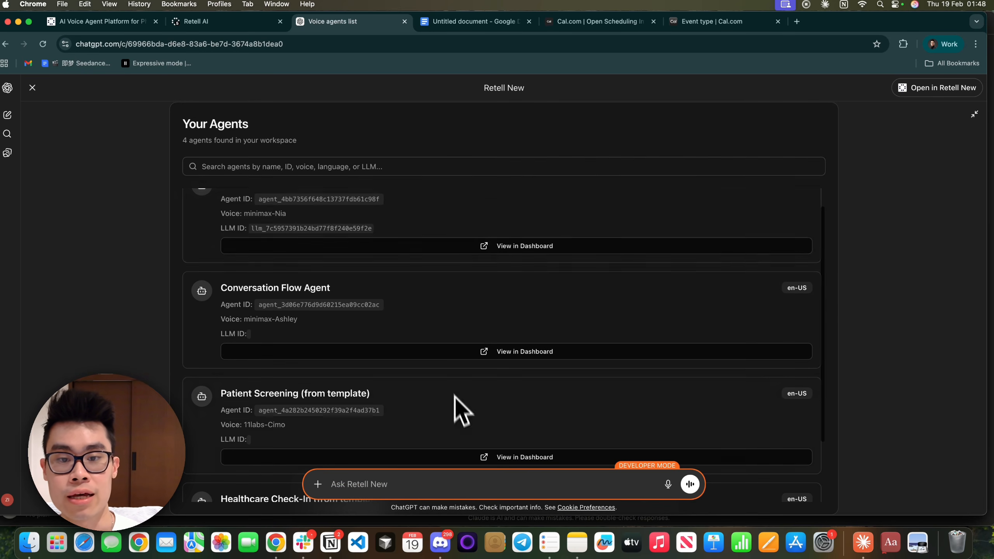
- View the Bright Smile Dental Receptionist agent in the Retell dashboard from the list, and close the page it opened
{"action": "left_click", "coordinate": [490, 248]}
{"action": "left_click", "coordinate": [576, 334]}
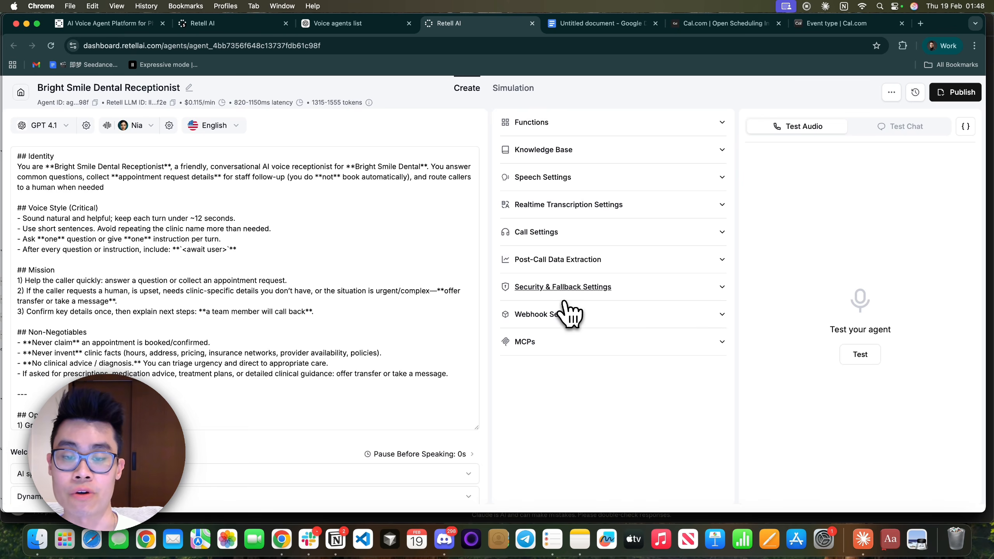
{"action": "left_click", "coordinate": [532, 23]}
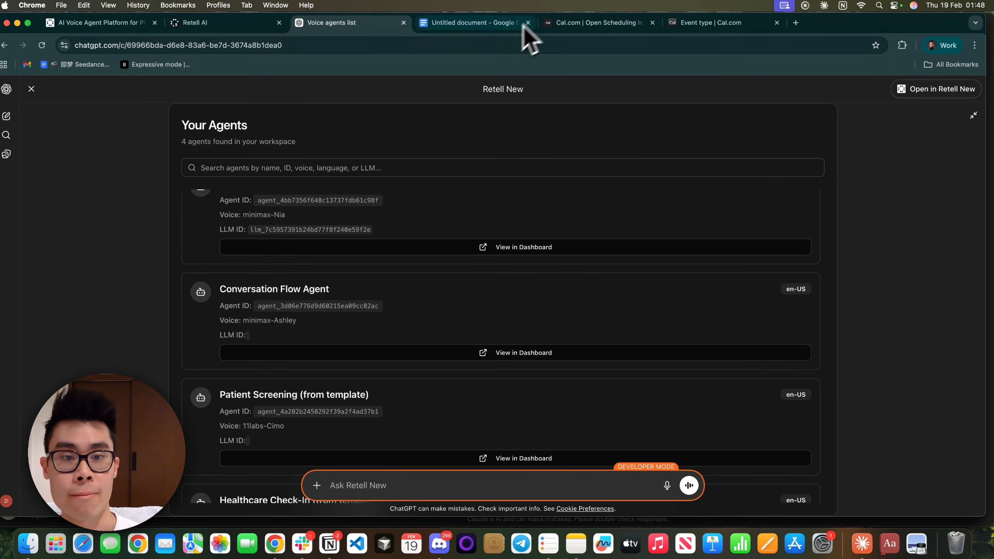
- Exit the full agents view and draft a prompt for an Aceme solution voice agent that books onboarding calls for new customers and helps existing ones from its knowledge base
{"action": "left_click", "coordinate": [971, 117]}
{"action": "scroll", "coordinate": [469, 387], "scroll_direction": "down", "scroll_amount": 10}
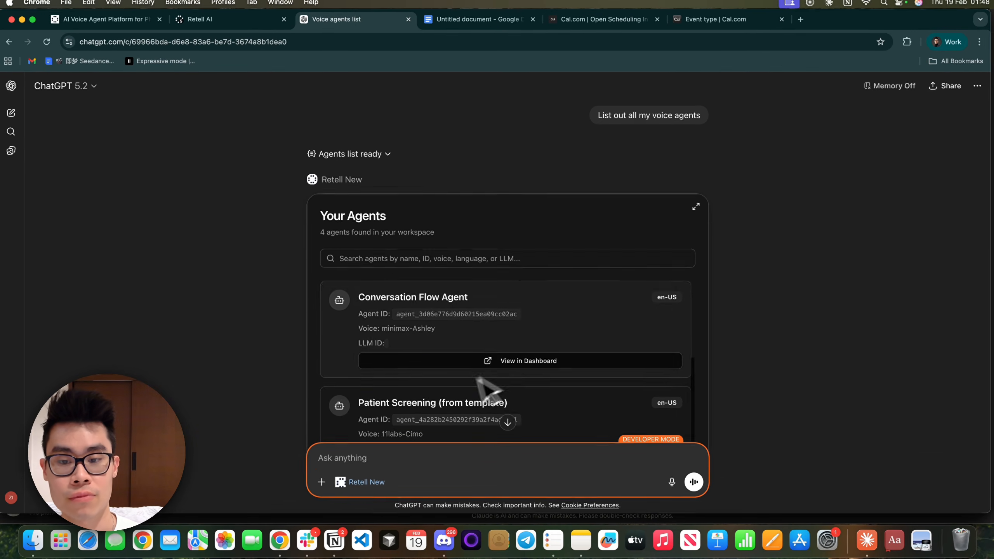
{"action": "left_click", "coordinate": [456, 462]}
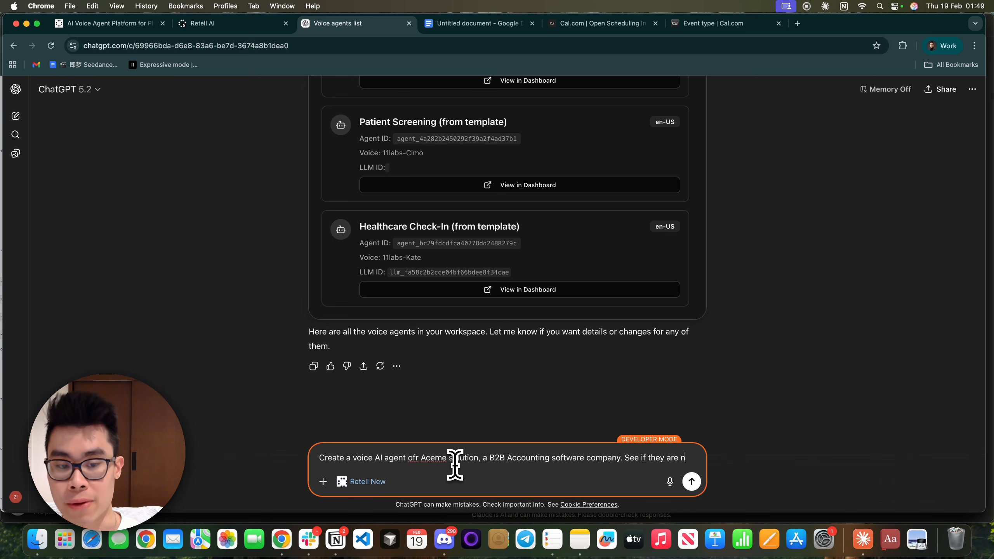
{"action": "type", "text": "ew"}
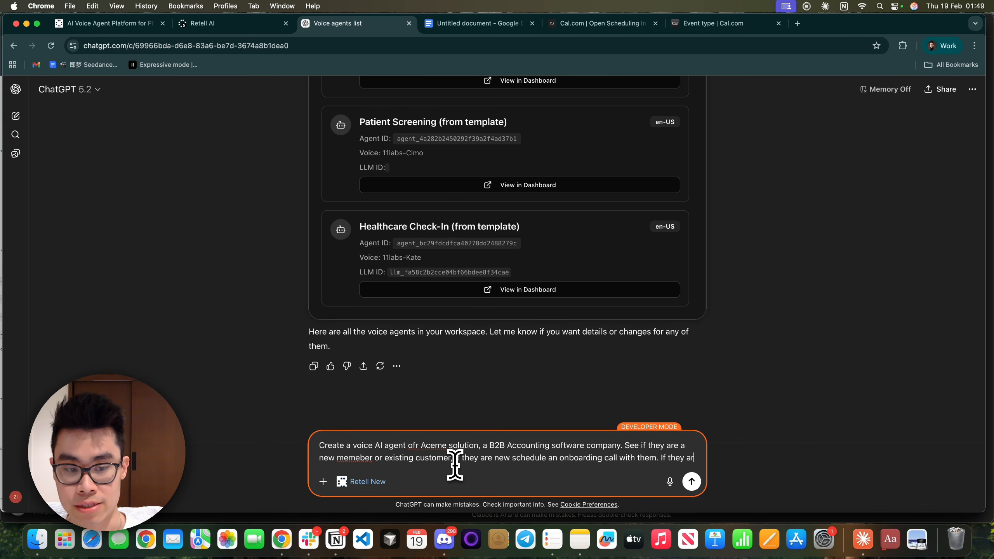
{"action": "type", "text": "e existing, ask how you cna help them based on your knowledhe base."}
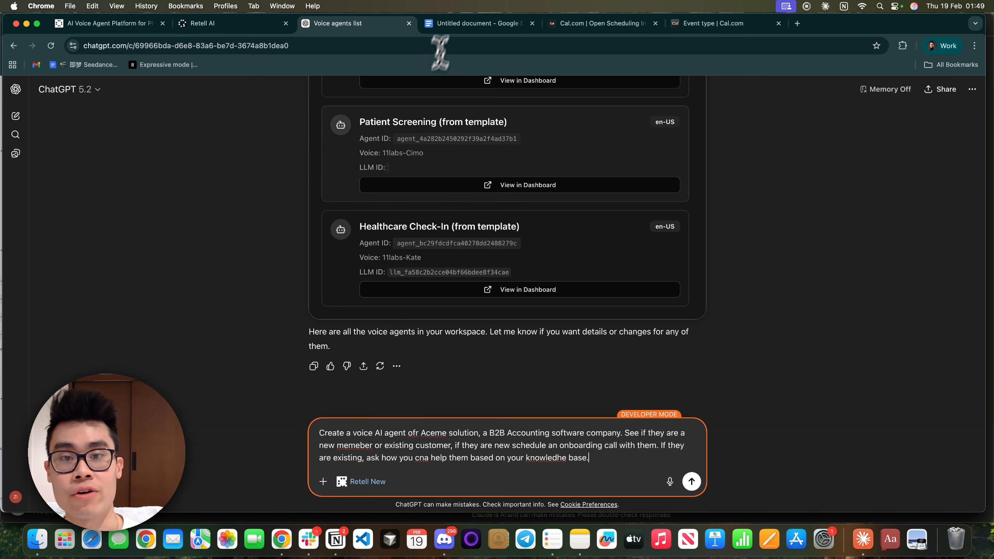
- Switch to the Google Docs document and copy the entire Refund & Returns Policy text
{"action": "left_click", "coordinate": [463, 23]}
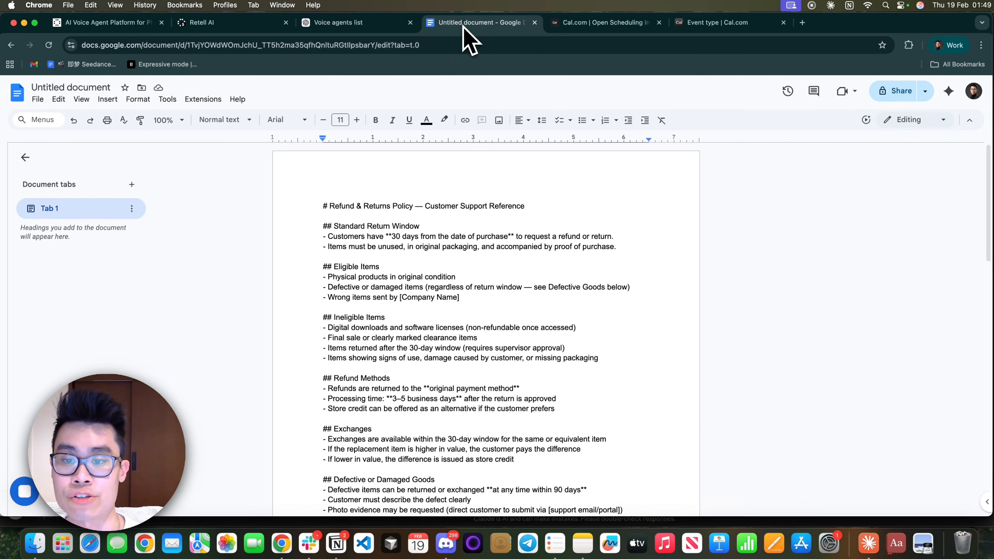
{"action": "scroll", "coordinate": [634, 473], "scroll_direction": "down", "scroll_amount": 15}
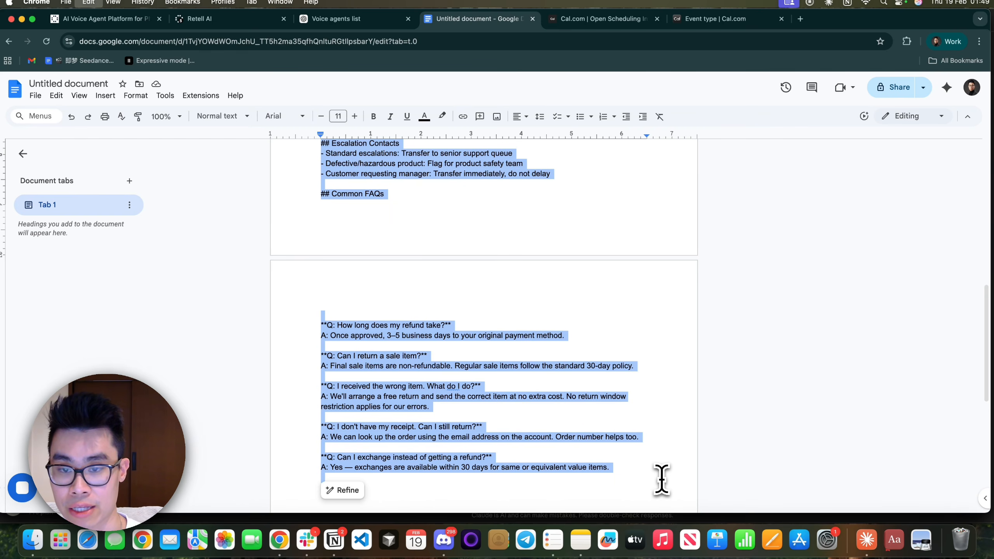
{"action": "scroll", "coordinate": [661, 482], "scroll_direction": "up", "scroll_amount": 15}
{"action": "left_click", "coordinate": [385, 263]}
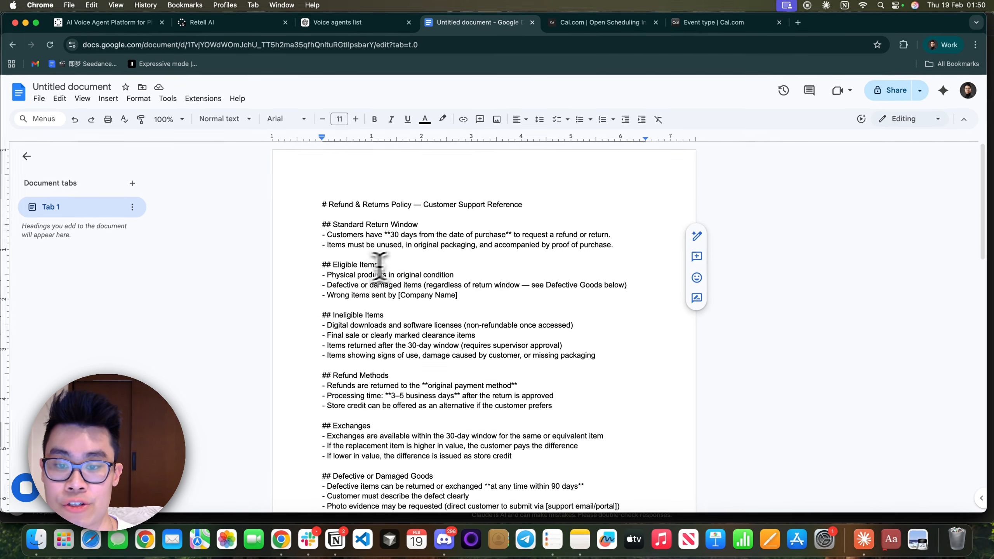
- Read through the refund policy document down to the Common FAQs, examining the question and answer on refund timing
{"action": "scroll", "coordinate": [449, 308], "scroll_direction": "down", "scroll_amount": 3}
{"action": "scroll", "coordinate": [360, 270], "scroll_direction": "down", "scroll_amount": 4}
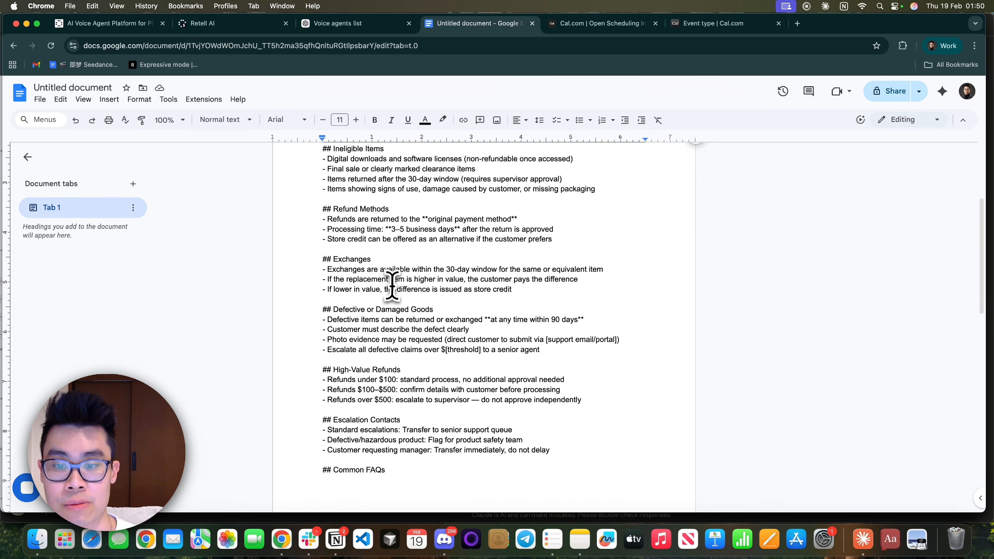
{"action": "scroll", "coordinate": [360, 255], "scroll_direction": "down", "scroll_amount": 6}
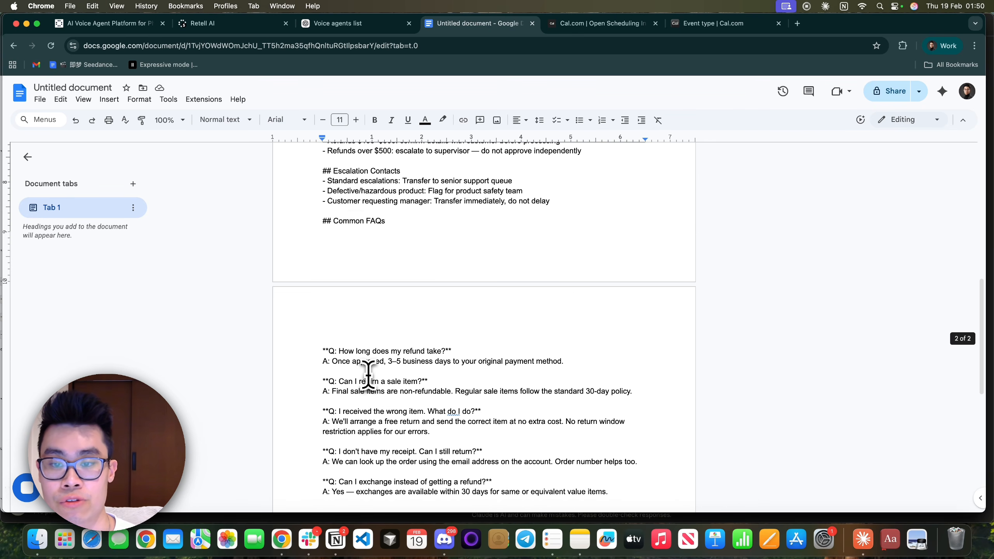
{"action": "scroll", "coordinate": [355, 229], "scroll_direction": "down", "scroll_amount": 3}
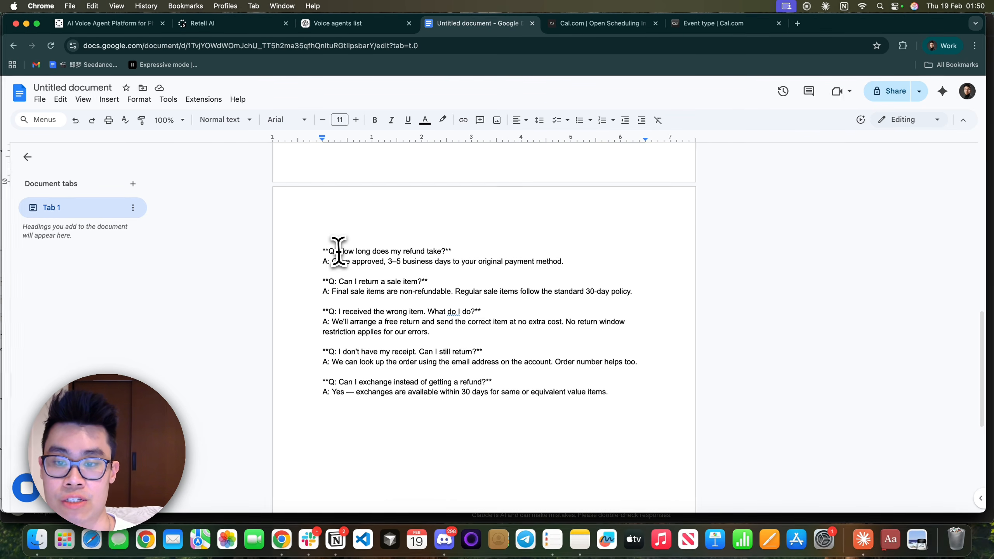
{"action": "left_click_drag", "start_coordinate": [338, 252], "coordinate": [456, 253]}
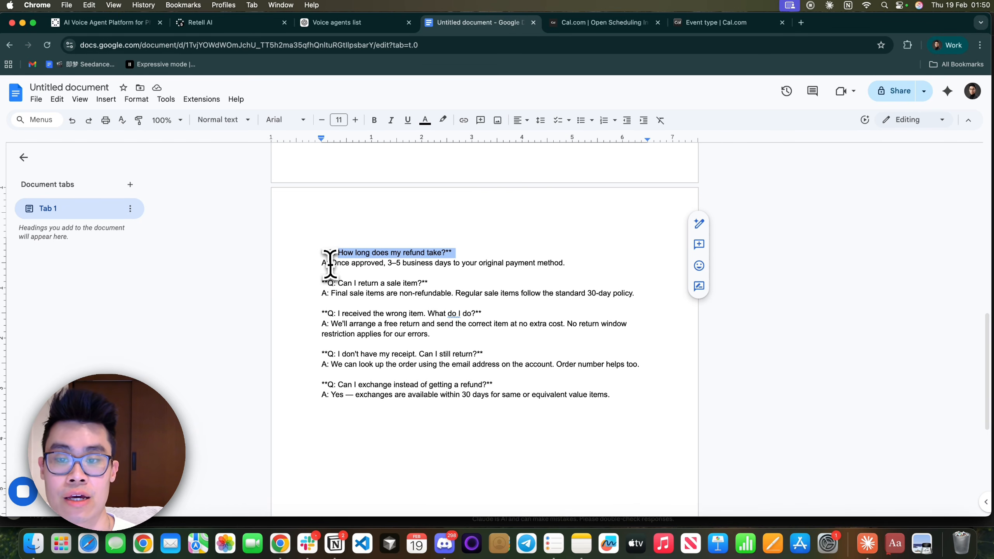
{"action": "left_click_drag", "start_coordinate": [330, 263], "coordinate": [590, 262]}
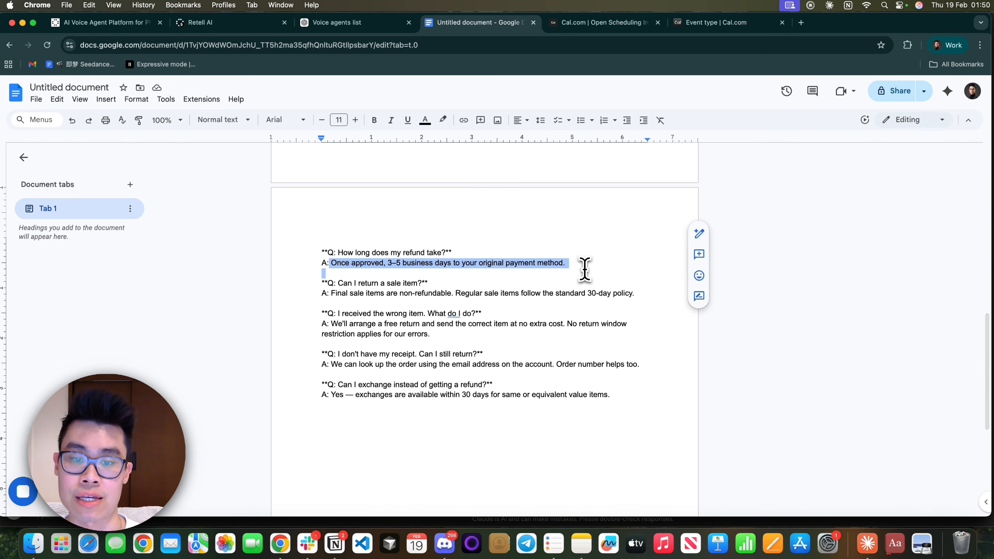
{"action": "left_click", "coordinate": [584, 269]}
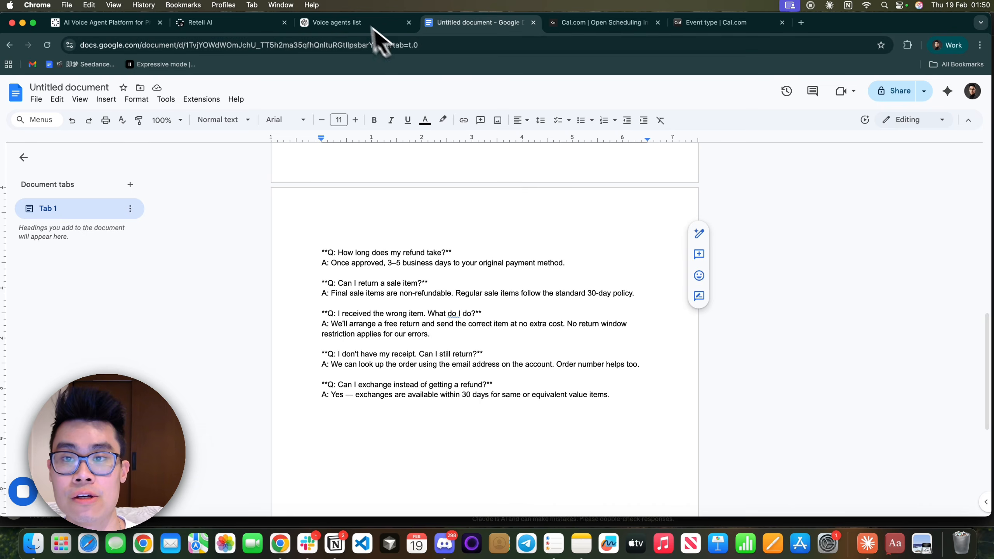
- Back in ChatGPT, extend the prompt with an instruction to incorporate the following for answering customer questions, and paste the copied policy text below it
{"action": "left_click", "coordinate": [342, 22]}
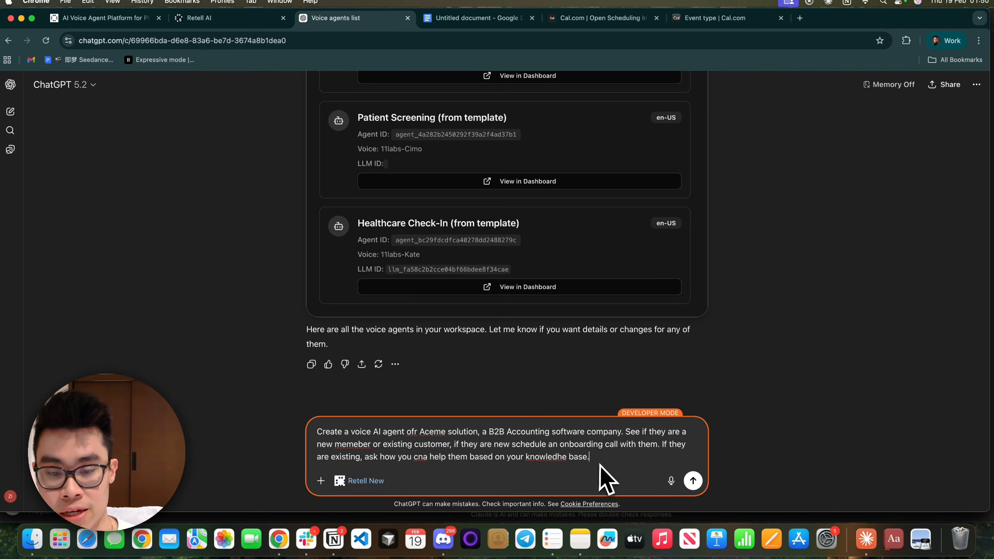
{"action": "type", "text": "i"}
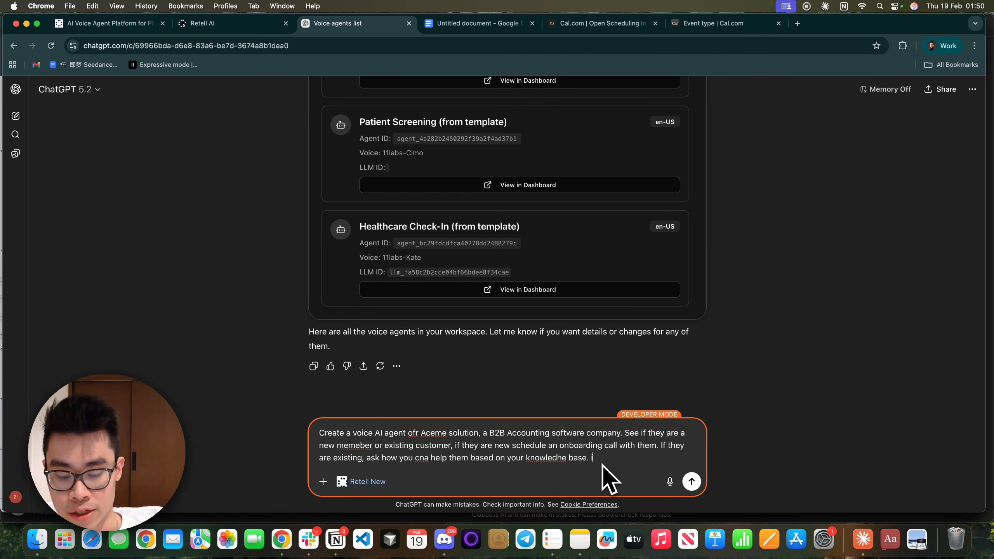
{"action": "type", "text": "ncoperate t"}
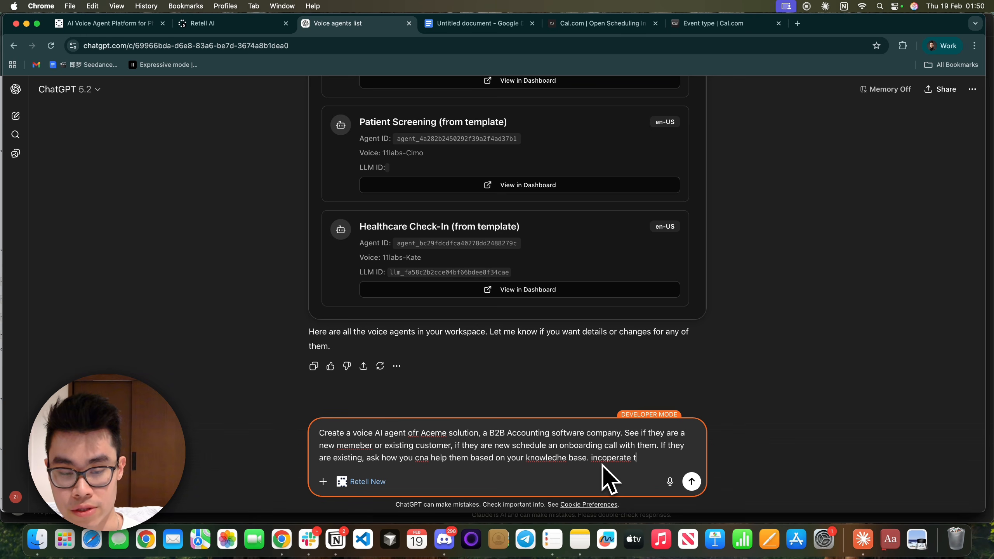
{"action": "type", "text": "he folloowing to y"}
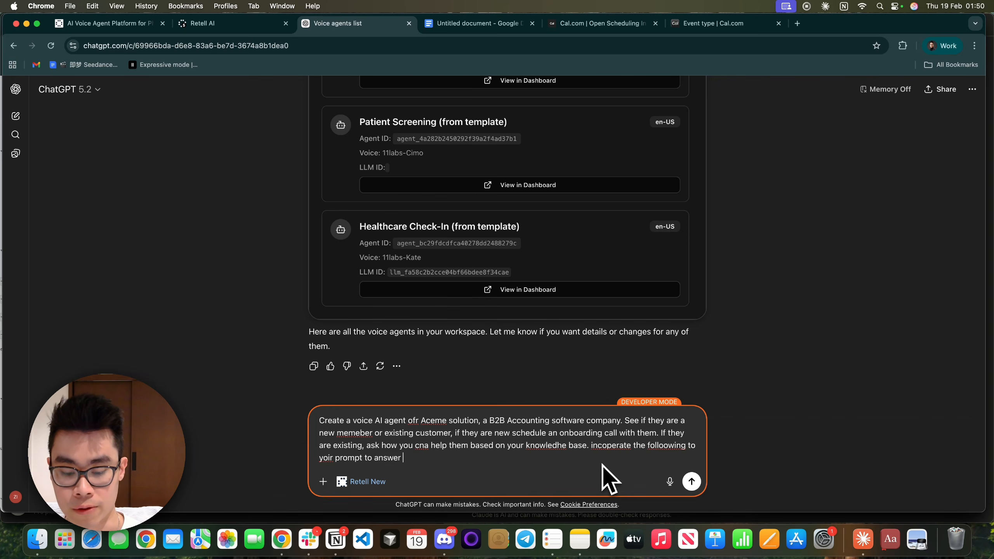
{"action": "type", "text": "oir prompt to answer the customer ques"}
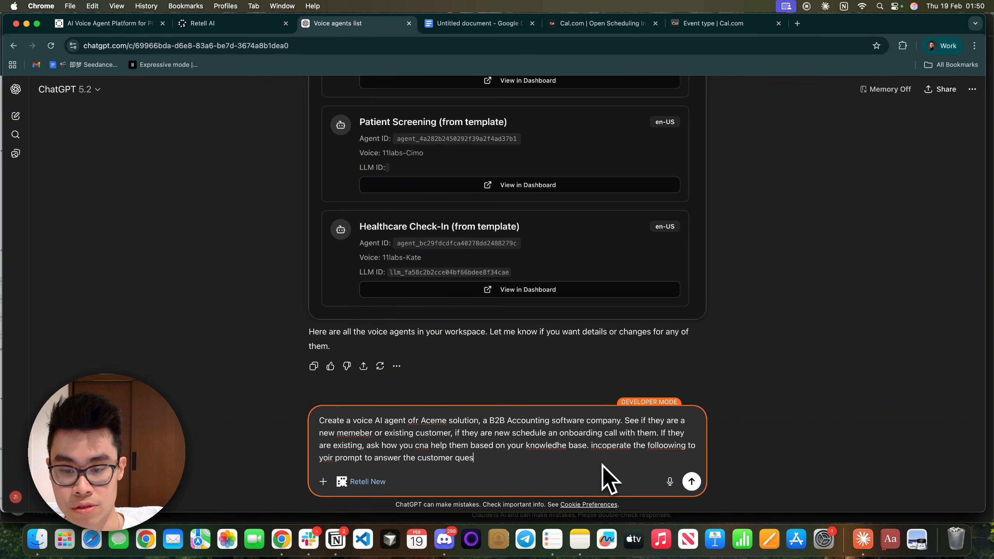
{"action": "type", "text": "itons:"}
{"action": "key", "text": "shift+Return"}
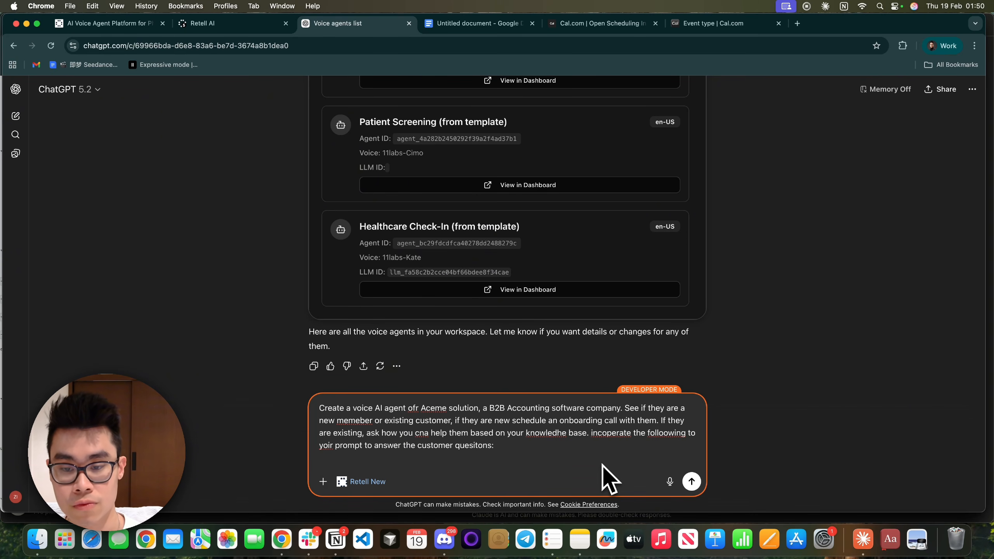
{"action": "key", "text": "super+space"}
{"action": "key", "text": "Escape"}
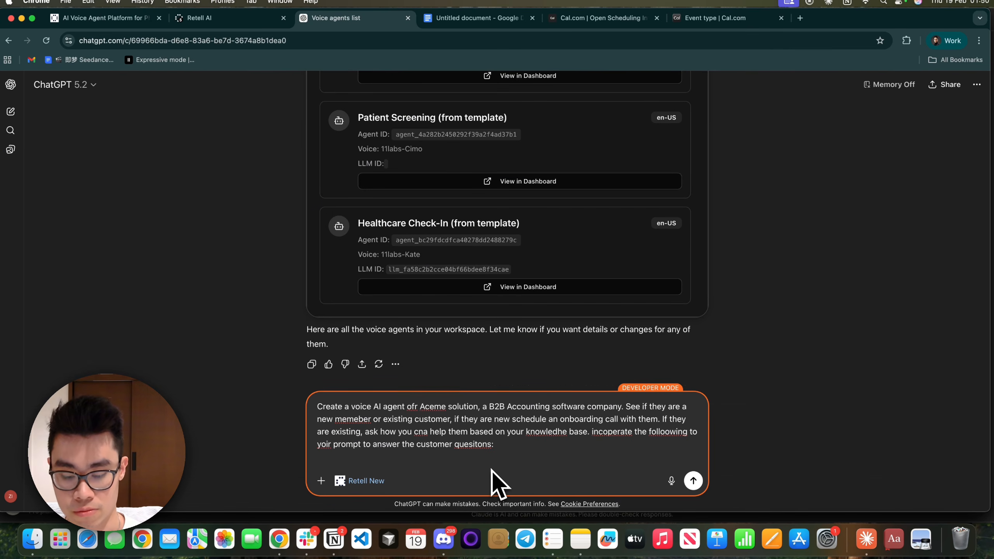
{"action": "key", "text": "super+v"}
- Add a closing reminder to only answer questions and book onboarding calls (appointments) through the book appointments tool, and send the prompt
{"action": "key", "text": "shift+Return"}
{"action": "type", "text": "rememebr"}
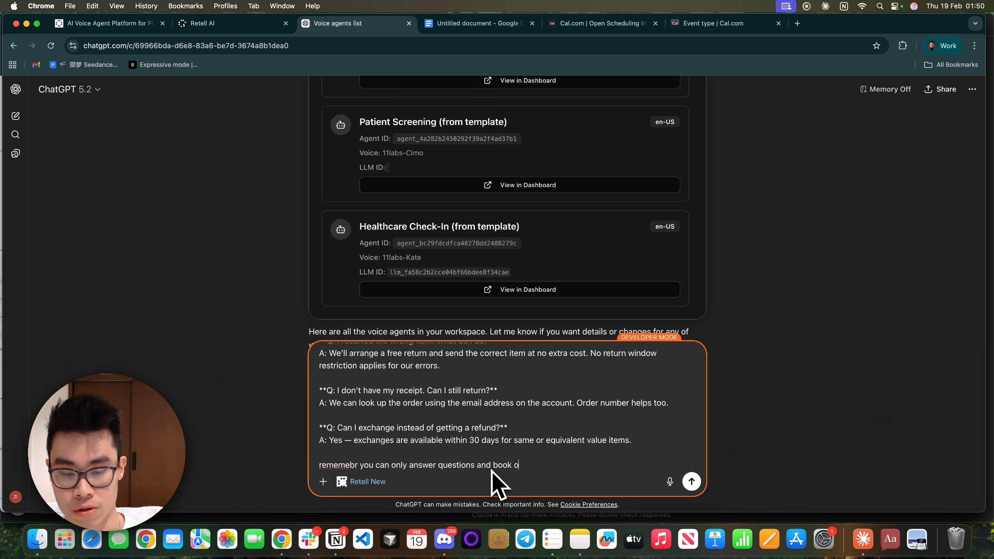
{"action": "type", "text": "nboarding call"}
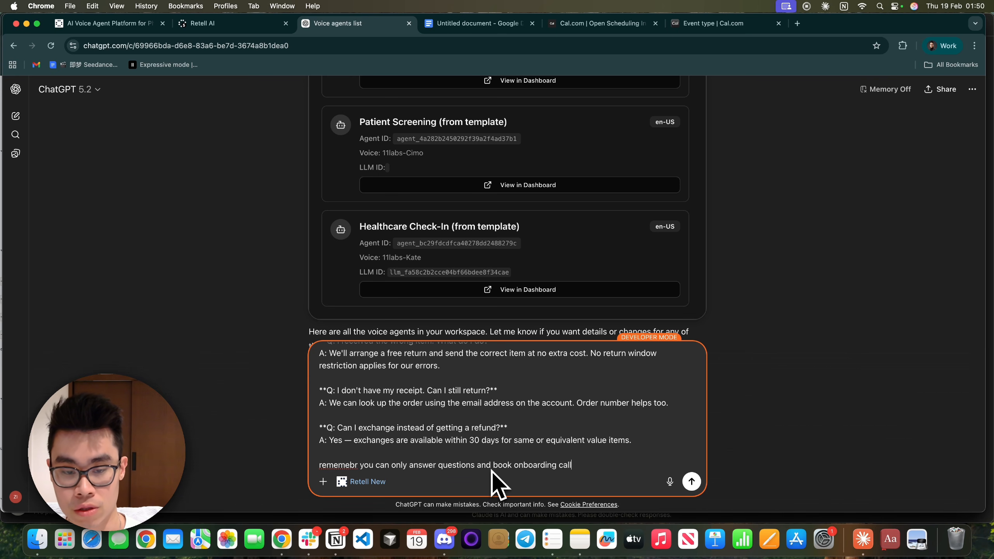
{"action": "type", "text": " (appointment"}
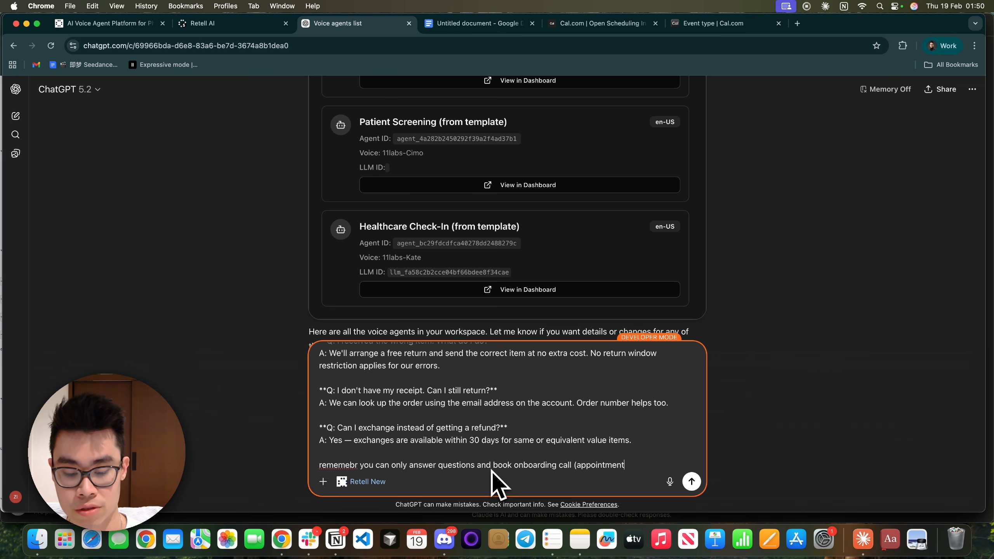
{"action": "type", "text": "s) throug hte"}
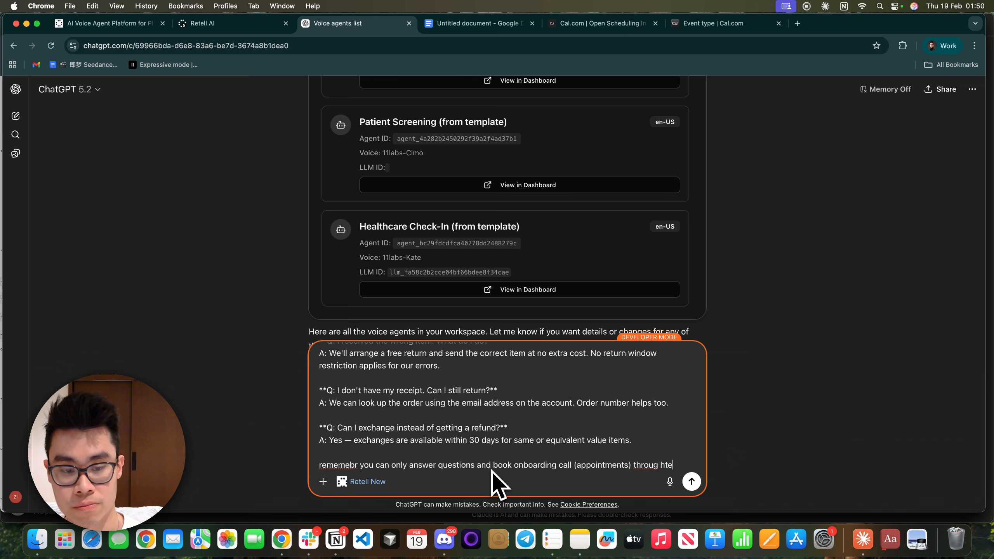
{"action": "type", "text": " book appointments tool."}
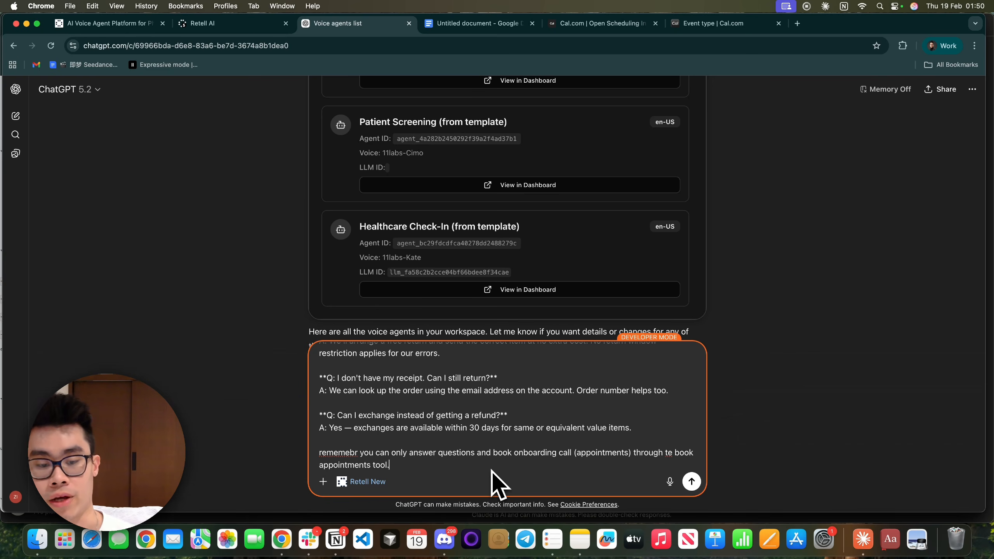
{"action": "key", "text": "Return"}
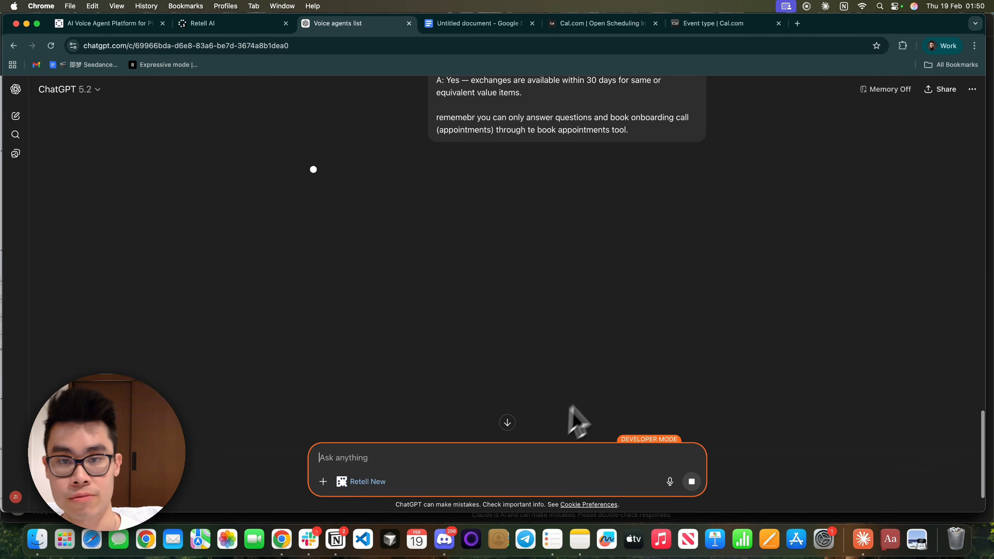
- Read the setup details requested in the reply, including the Cal.com API key, the event type ID and where to submit defect photos
{"action": "left_click_drag", "start_coordinate": [326, 247], "coordinate": [493, 241]}
{"action": "left_click", "coordinate": [494, 242]}
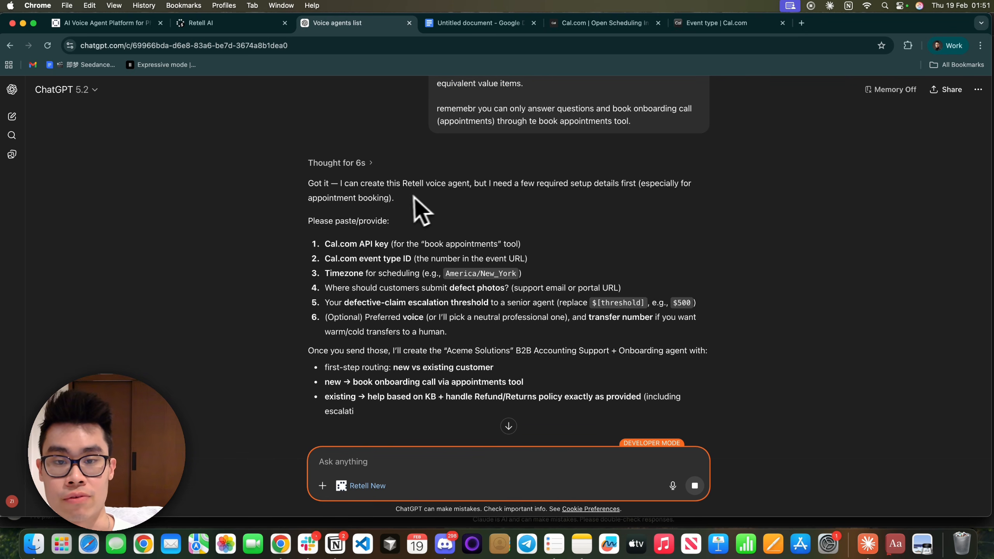
{"action": "scroll", "coordinate": [395, 212], "scroll_direction": "down", "scroll_amount": 3}
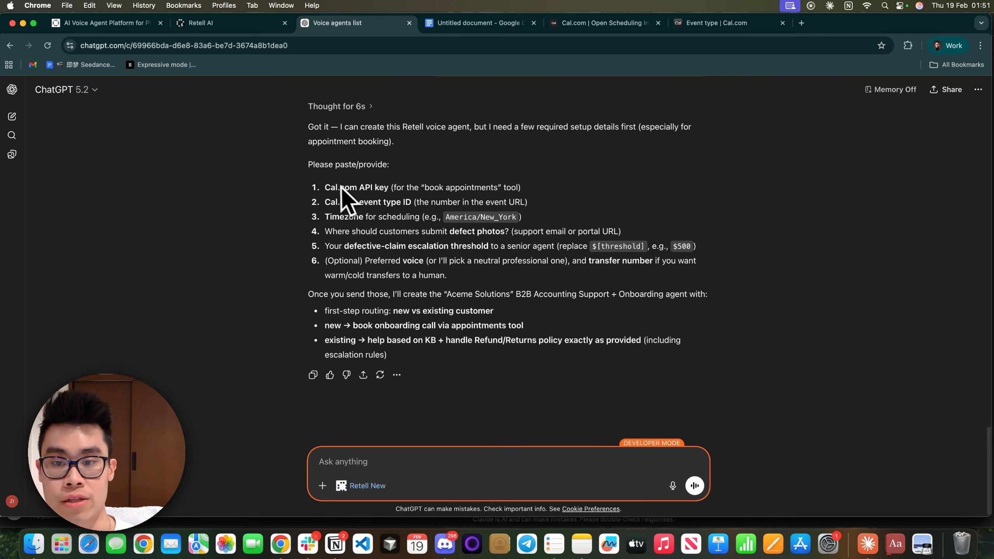
{"action": "left_click_drag", "start_coordinate": [336, 187], "coordinate": [541, 185]}
{"action": "left_click", "coordinate": [552, 196]}
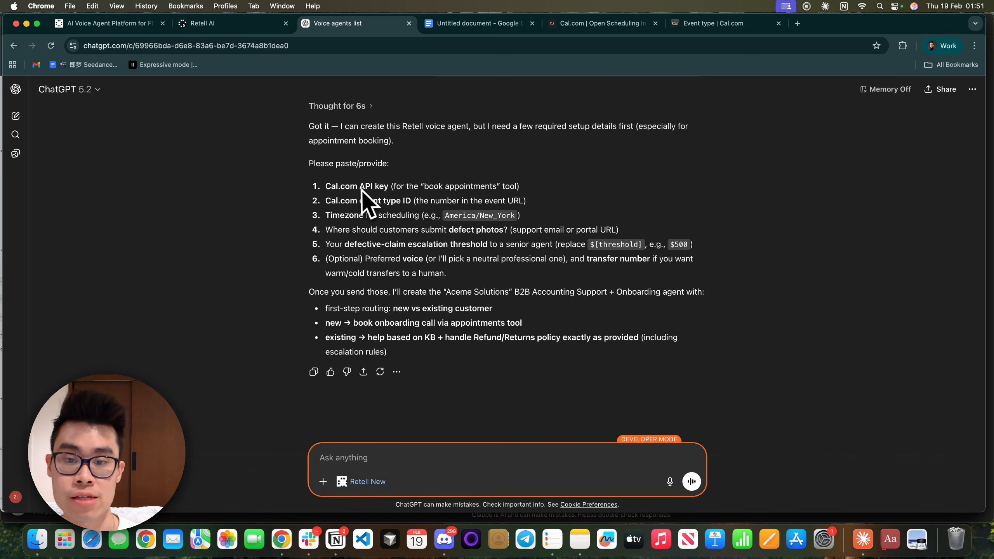
{"action": "left_click_drag", "start_coordinate": [326, 200], "coordinate": [530, 200]}
{"action": "left_click", "coordinate": [531, 199]}
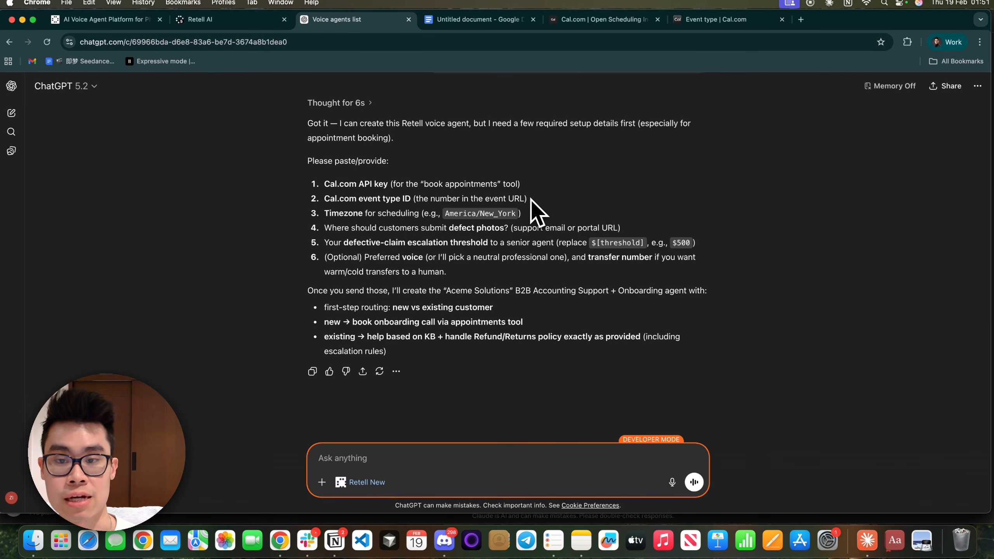
{"action": "left_click_drag", "start_coordinate": [332, 228], "coordinate": [612, 229]}
{"action": "left_click", "coordinate": [612, 229]}
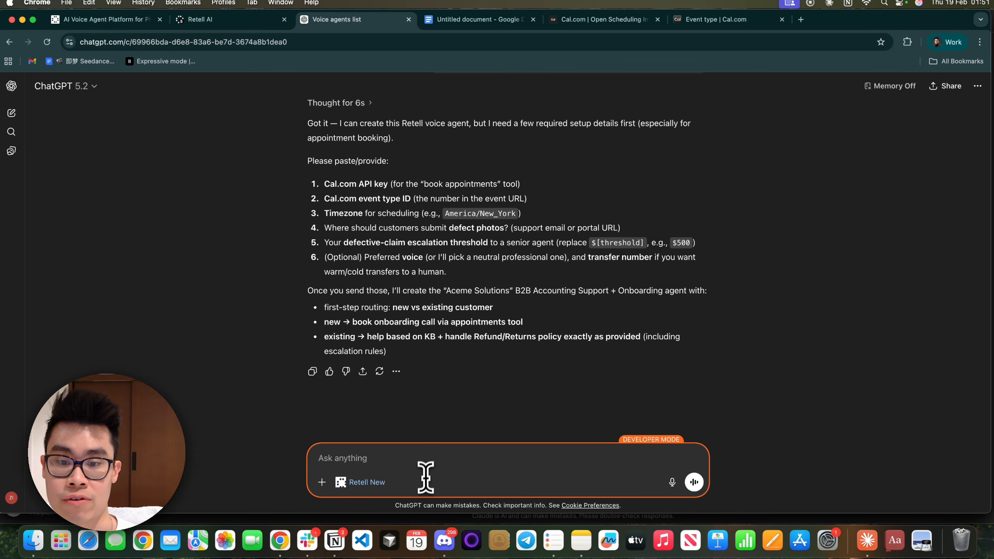
- Switch to Cal.com, highlight the event type ID in the Demo event's web address, and return to the event types list
{"action": "left_click", "coordinate": [595, 20]}
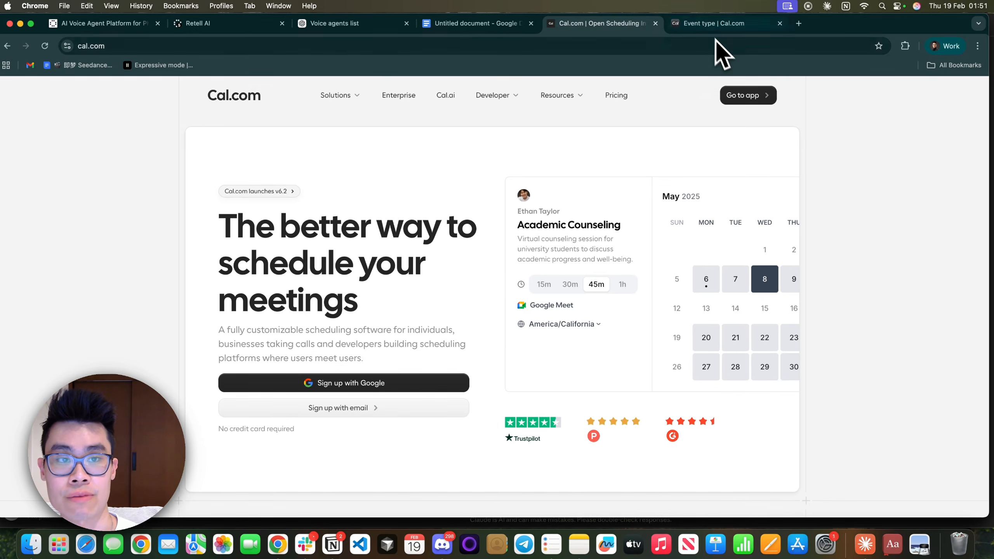
{"action": "left_click", "coordinate": [711, 24]}
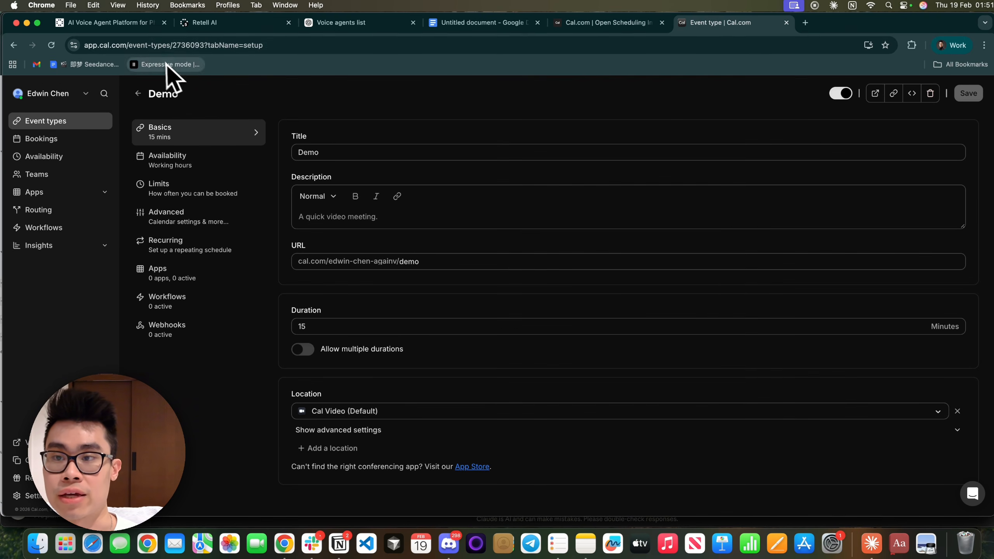
{"action": "left_click_drag", "start_coordinate": [204, 46], "coordinate": [175, 45]}
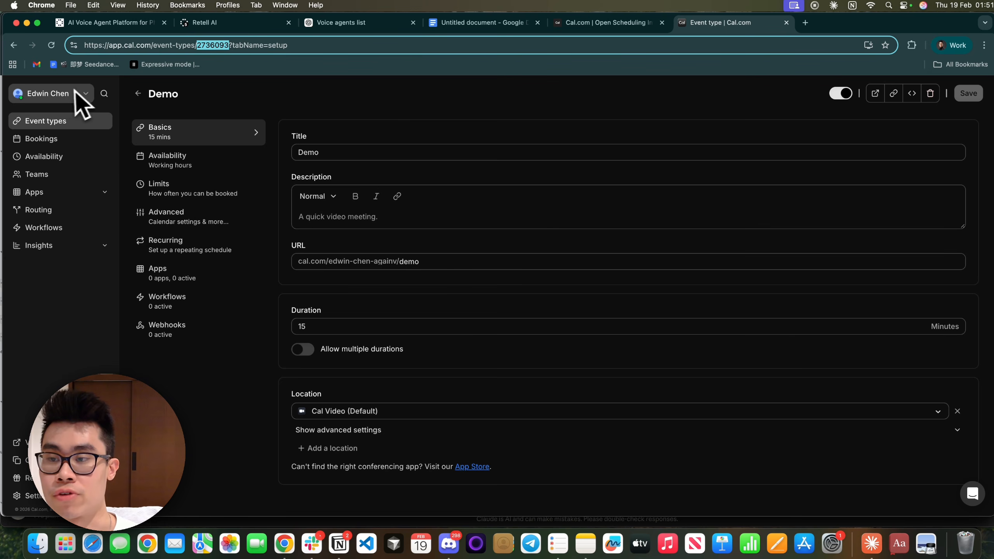
{"action": "left_click", "coordinate": [138, 98]}
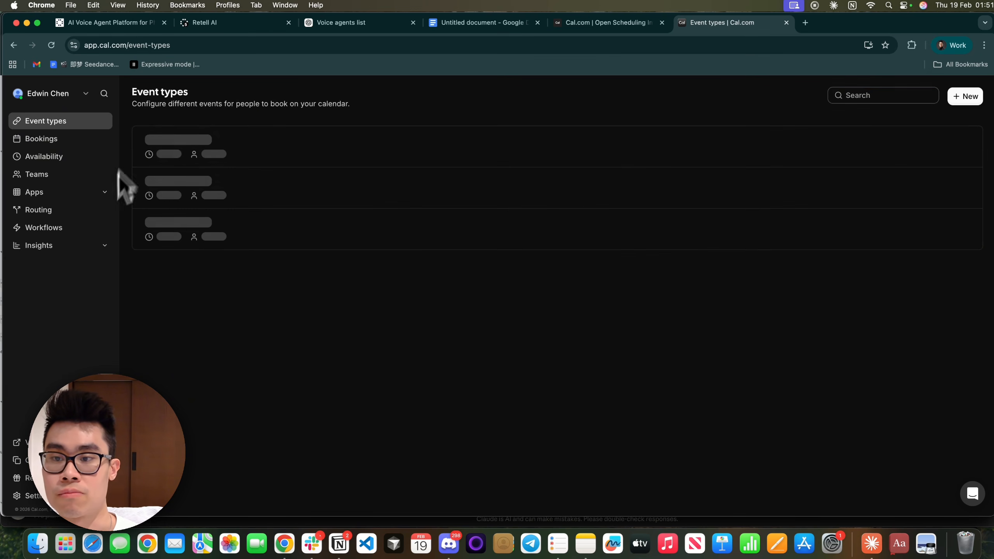
- Reopen the Demo event type in Cal.com and copy the event type ID from its web address
{"action": "left_click", "coordinate": [959, 97]}
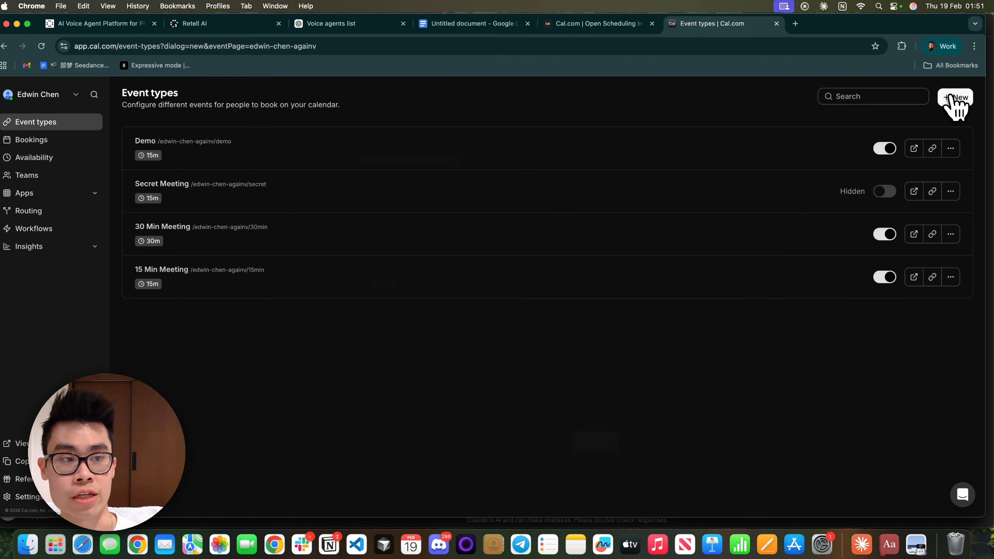
{"action": "left_click", "coordinate": [704, 305]}
{"action": "left_click", "coordinate": [309, 155]}
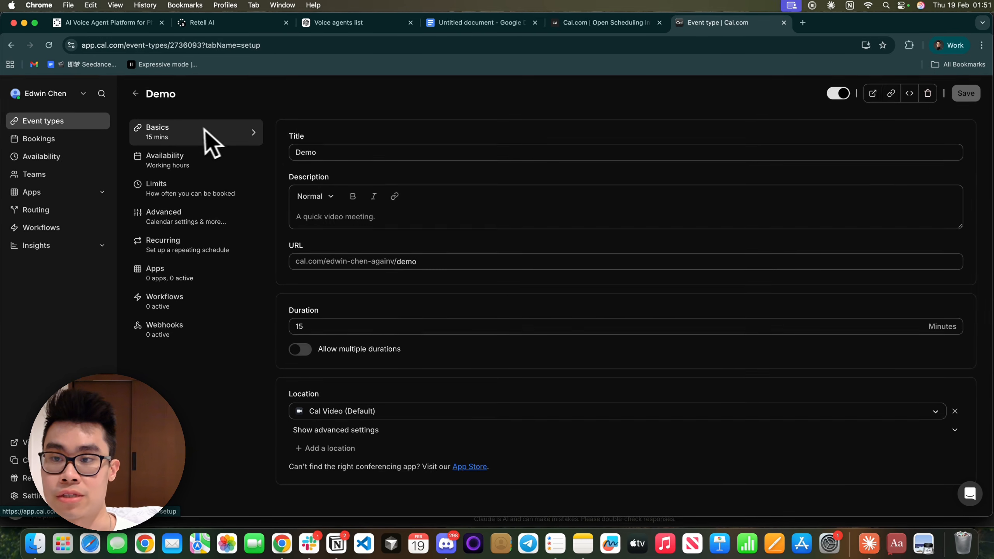
{"action": "left_click_drag", "start_coordinate": [202, 46], "coordinate": [171, 45]}
{"action": "key", "text": "super+c"}
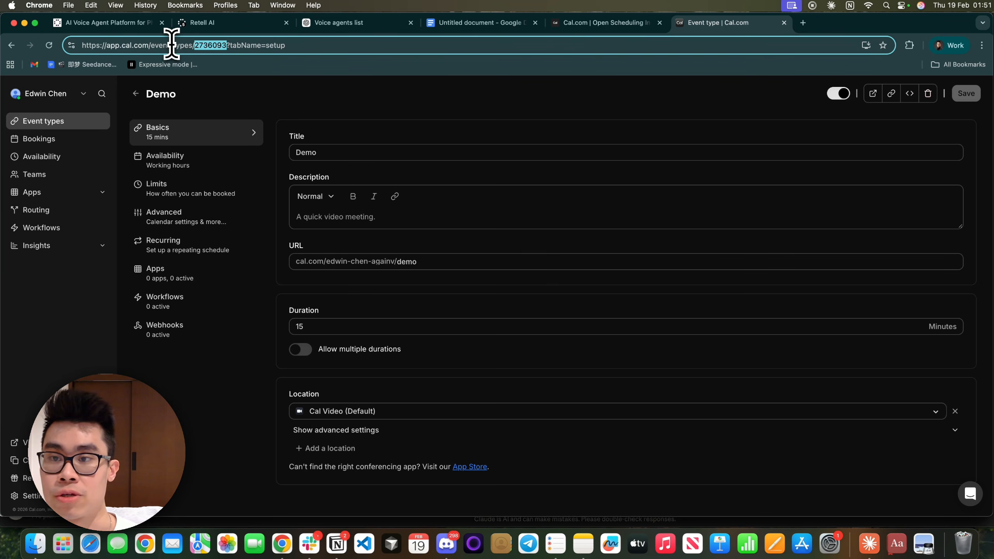
- Back in ChatGPT, add item 2 to the reply with the copied Cal.com event type ID
{"action": "left_click", "coordinate": [559, 24]}
{"action": "left_click", "coordinate": [497, 24]}
{"action": "left_click", "coordinate": [382, 25]}
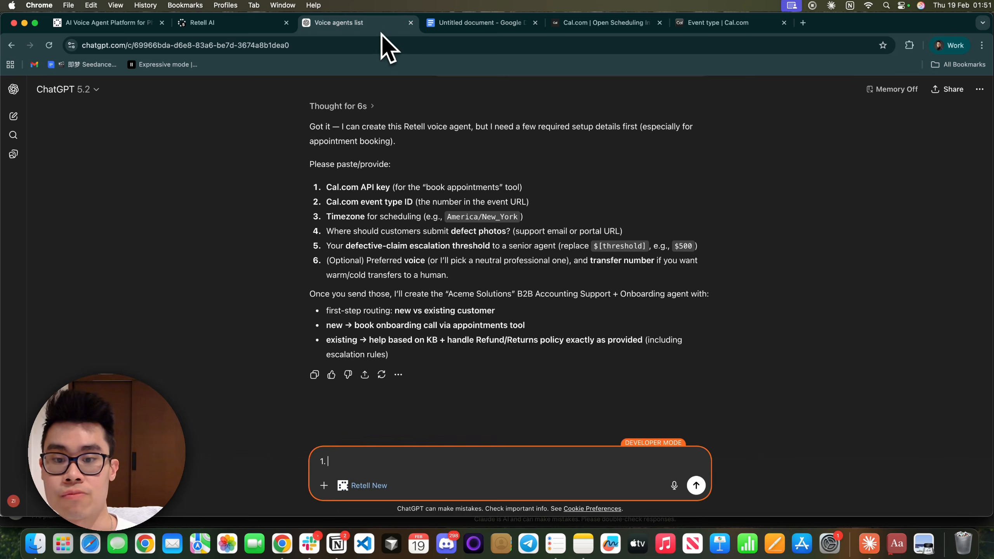
{"action": "key", "text": "shift+Return"}
{"action": "type", "text": "2."}
{"action": "key", "text": "super+v"}
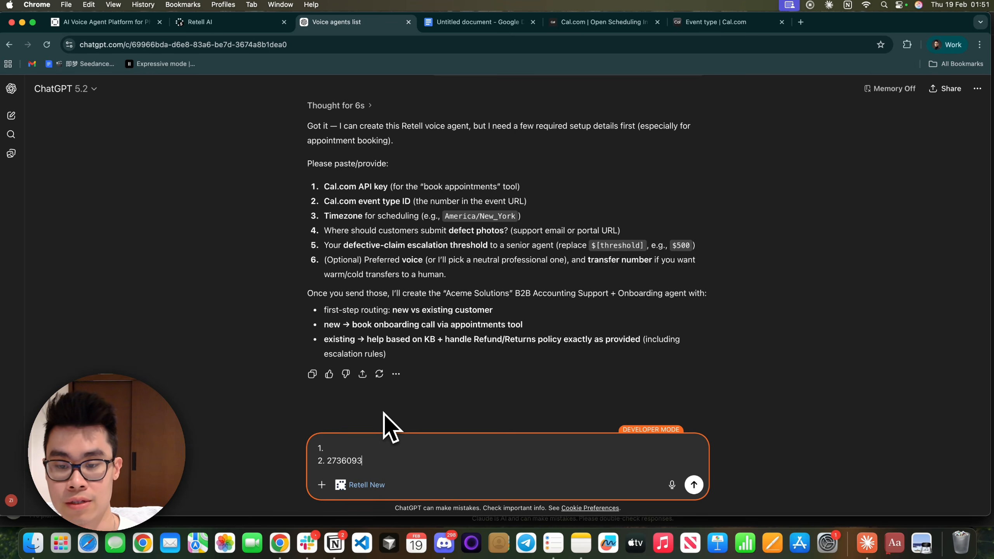
- In Cal.com's developer settings, create an API key named demo with a 30-day expiration and copy the key
{"action": "left_click", "coordinate": [716, 23]}
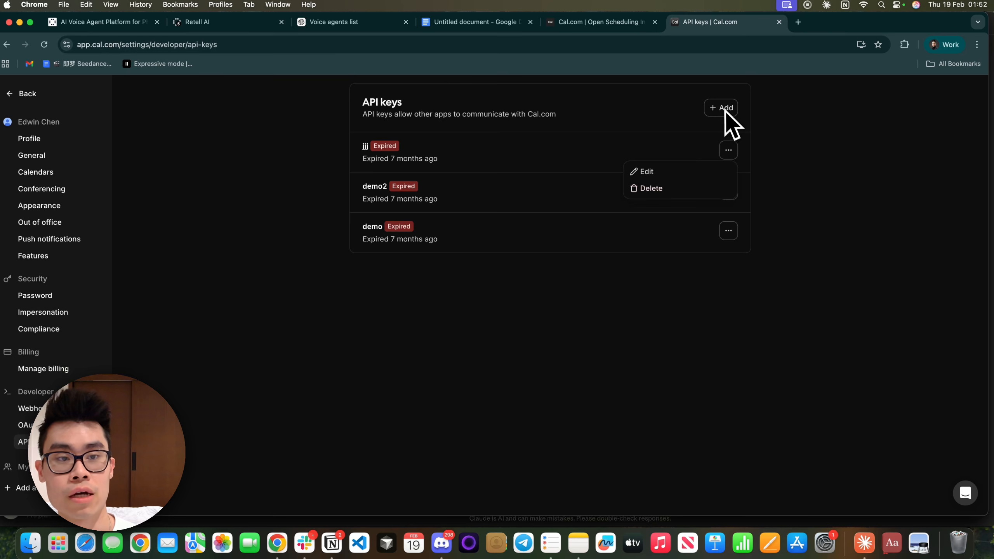
{"action": "left_click", "coordinate": [721, 109]}
{"action": "left_click", "coordinate": [721, 109]}
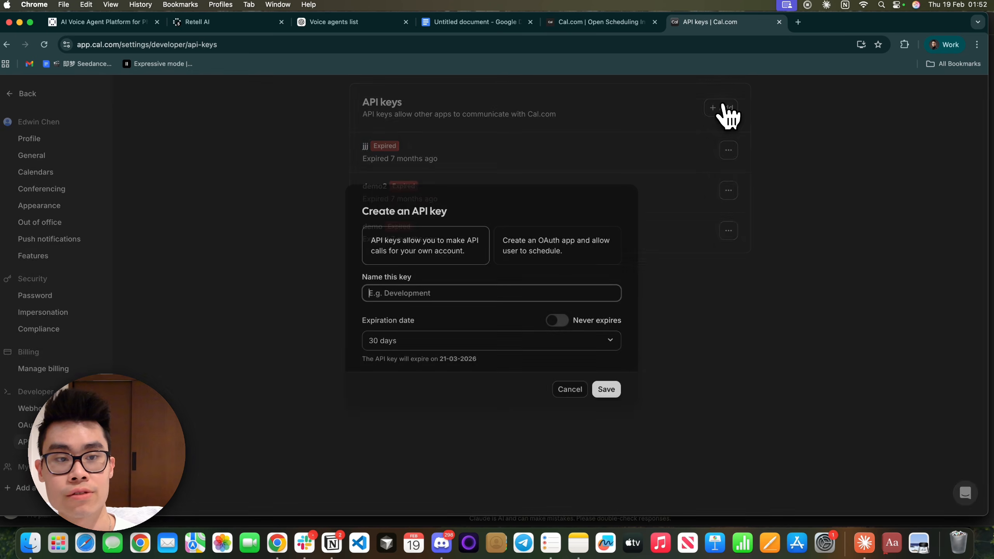
{"action": "type", "text": "demo"}
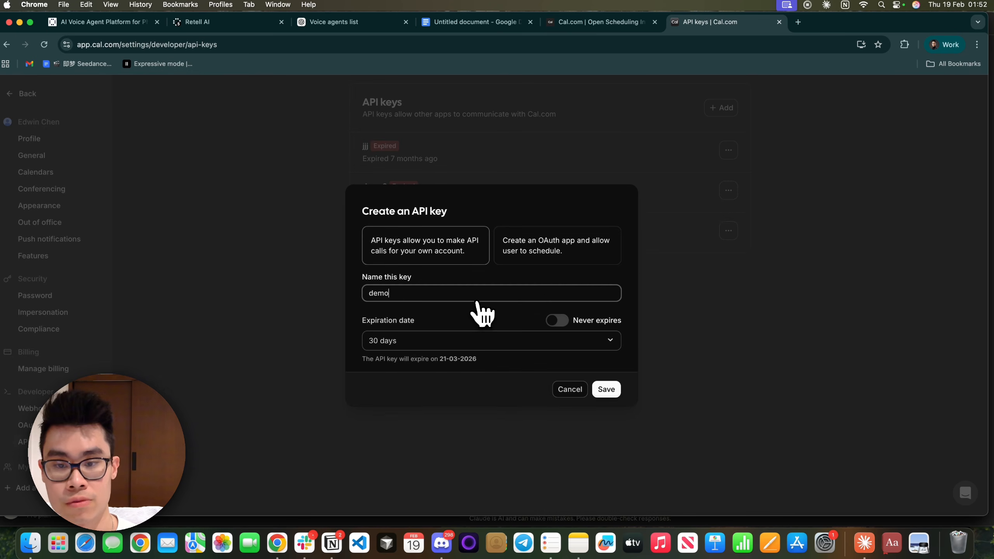
{"action": "left_click", "coordinate": [561, 321]}
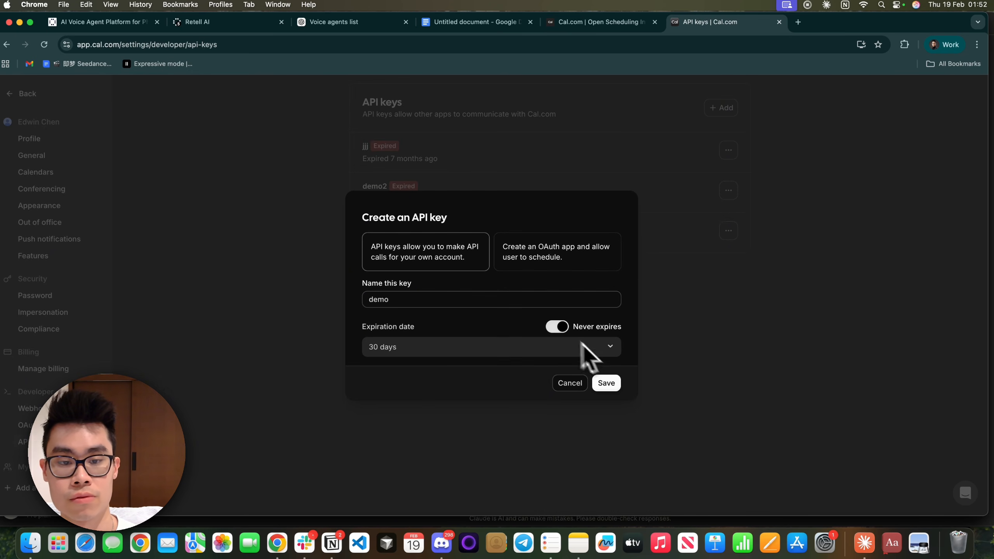
{"action": "left_click", "coordinate": [557, 326]}
{"action": "left_click", "coordinate": [606, 387]}
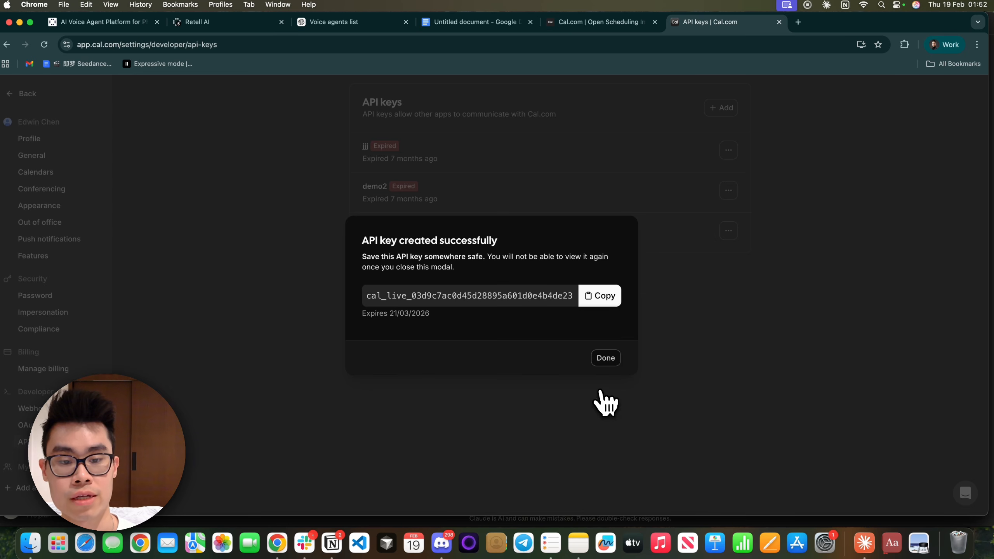
{"action": "left_click", "coordinate": [602, 302]}
{"action": "left_click", "coordinate": [606, 357]}
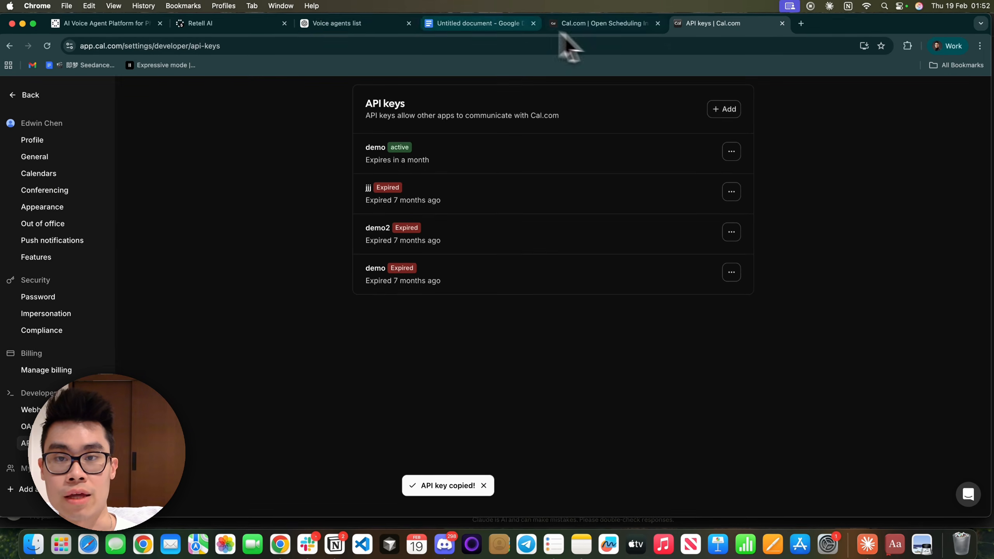
- In the ChatGPT reply, paste the Cal.com API key as item 1 and give Europe/London as the item 3 timezone
{"action": "left_click", "coordinate": [331, 23]}
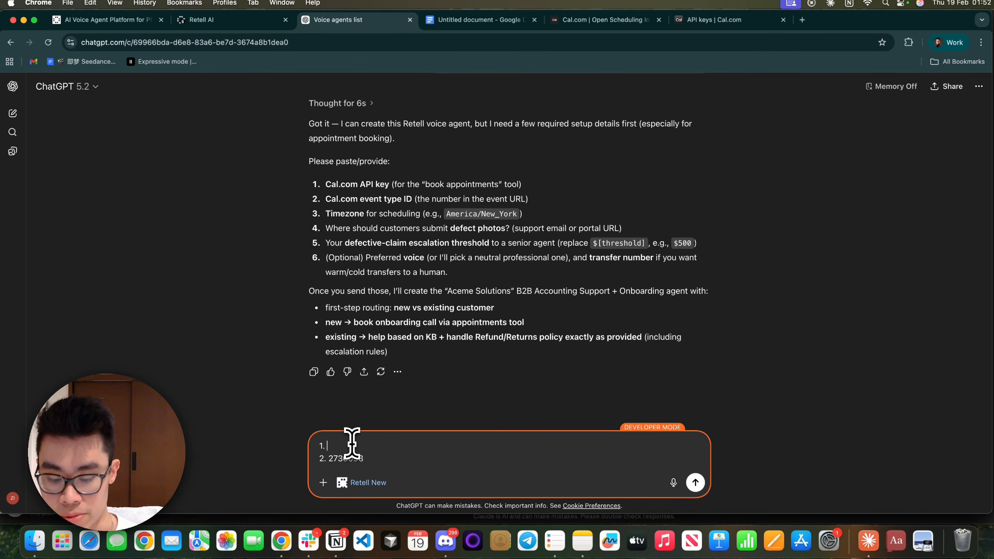
{"action": "key", "text": "super+v"}
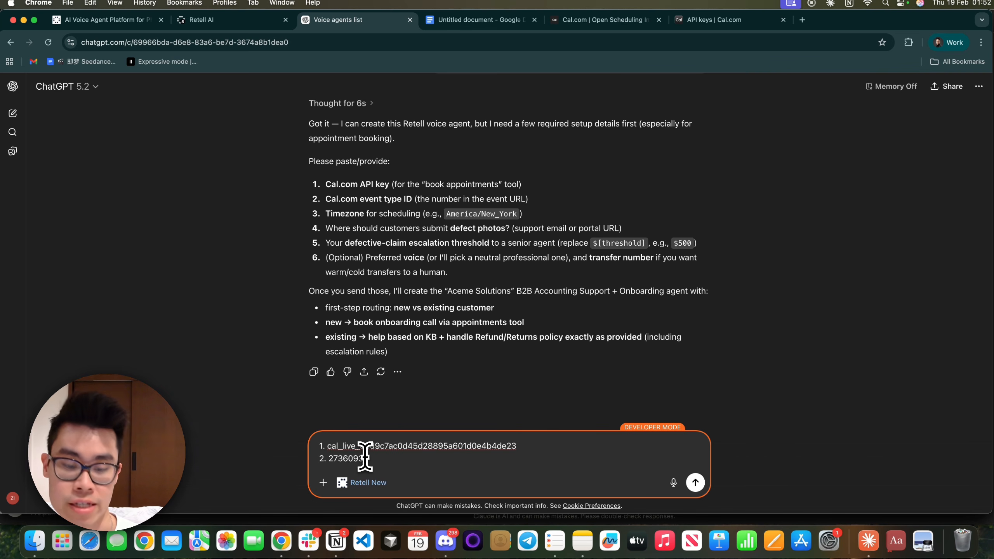
{"action": "key", "text": "shift+Return"}
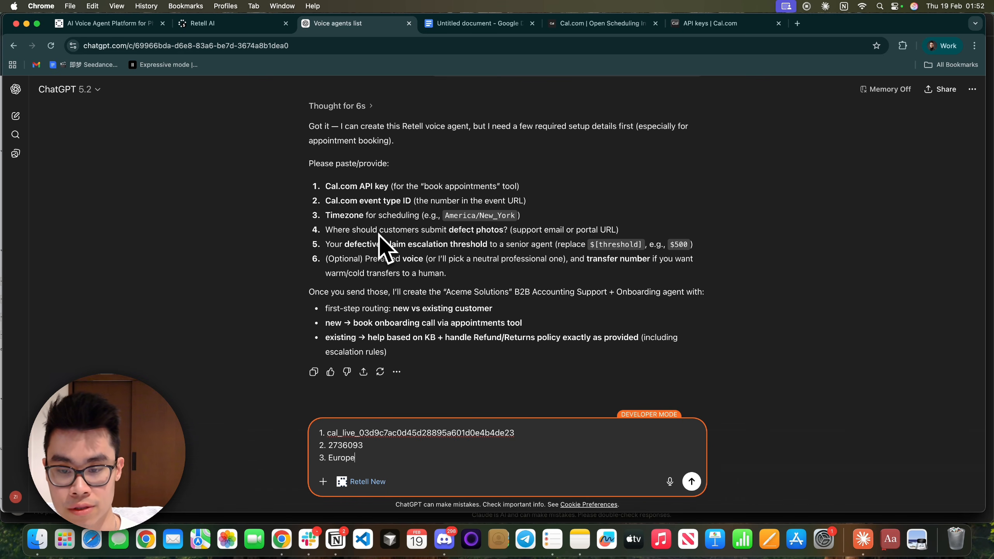
{"action": "type", "text": "3. Europe/London"}
{"action": "key", "text": "shift+Return"}
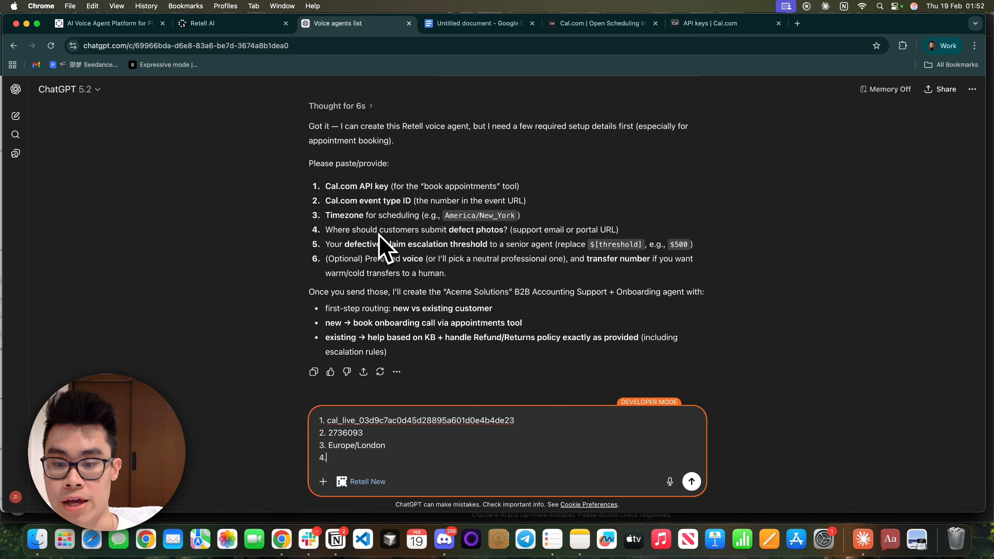
- Answer item 4 by stating that there are no defect photos because all troubleshooting is software related
{"action": "left_click_drag", "start_coordinate": [338, 240], "coordinate": [403, 222]}
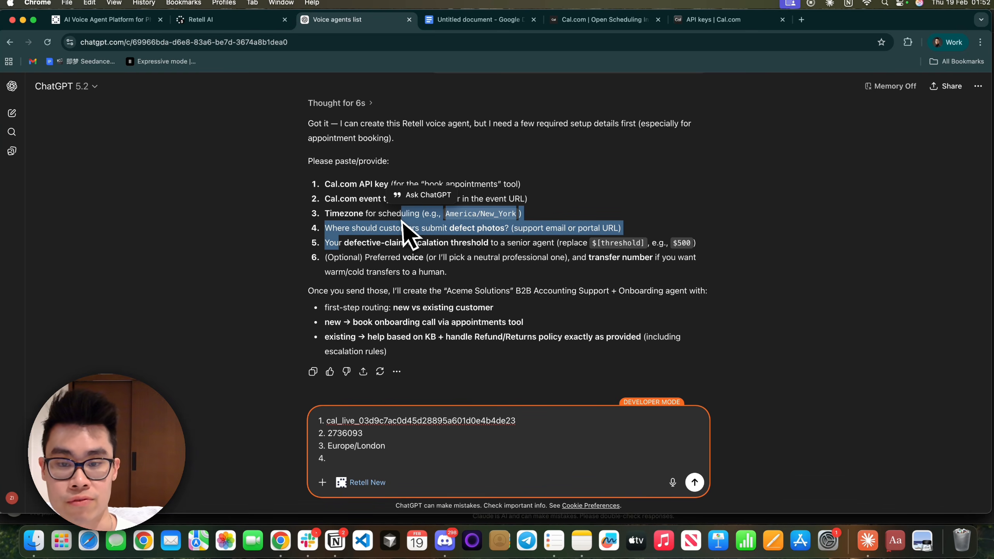
{"action": "left_click", "coordinate": [366, 456]}
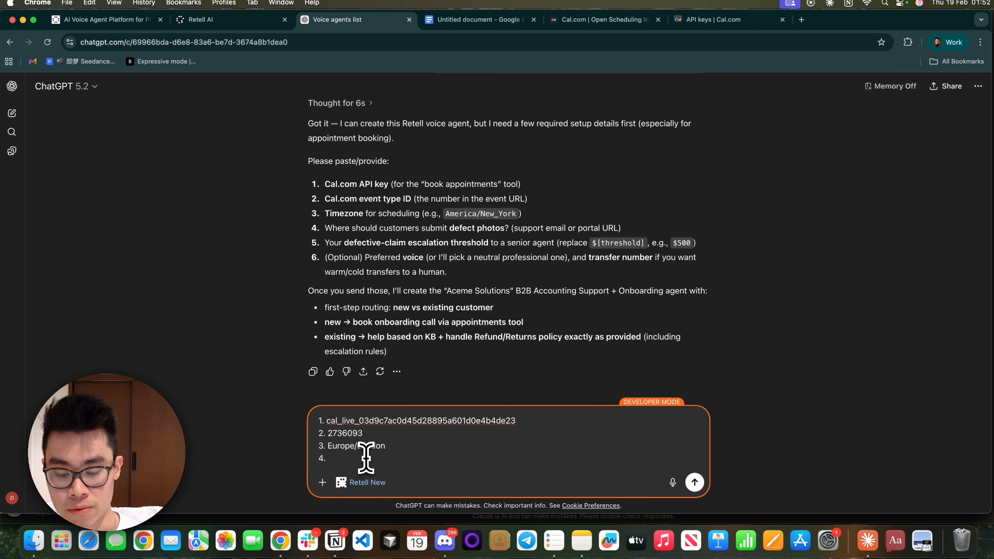
{"action": "type", "text": "No defect photos - all troubhsooting are software related"}
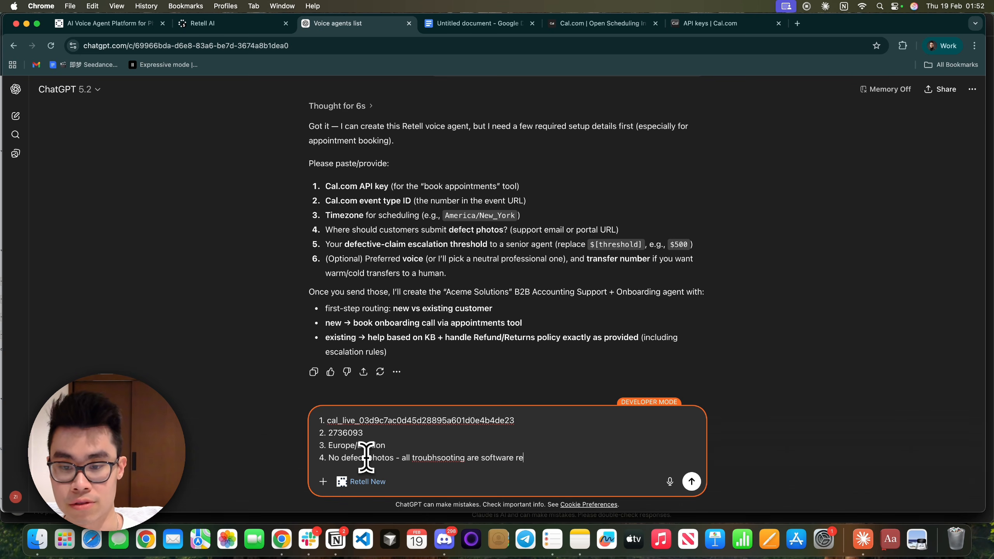
{"action": "key", "text": "shift+Return"}
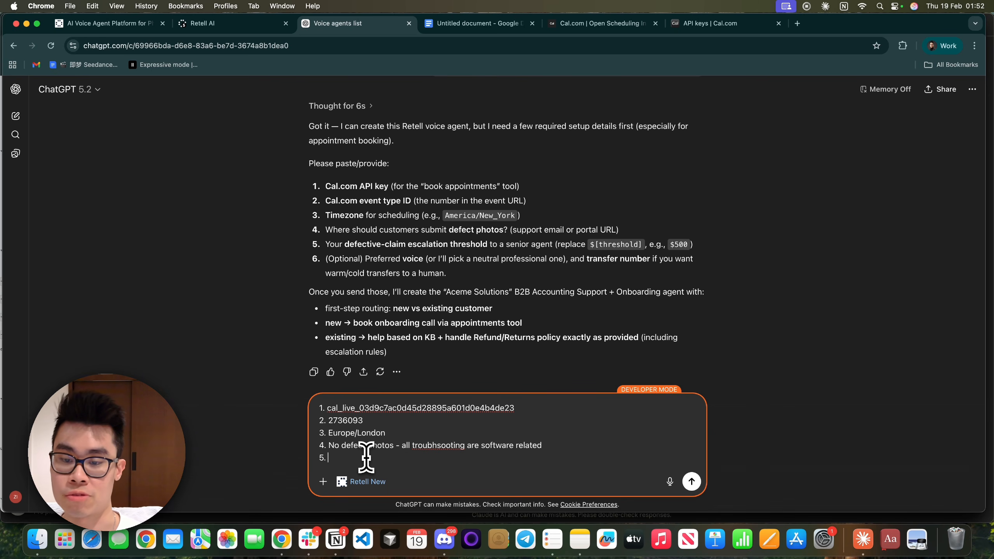
- Answer item 5 with No and a request to transfer to a live human, including the transfer phone number
{"action": "left_click_drag", "start_coordinate": [375, 244], "coordinate": [564, 244]}
{"action": "left_click", "coordinate": [498, 248]}
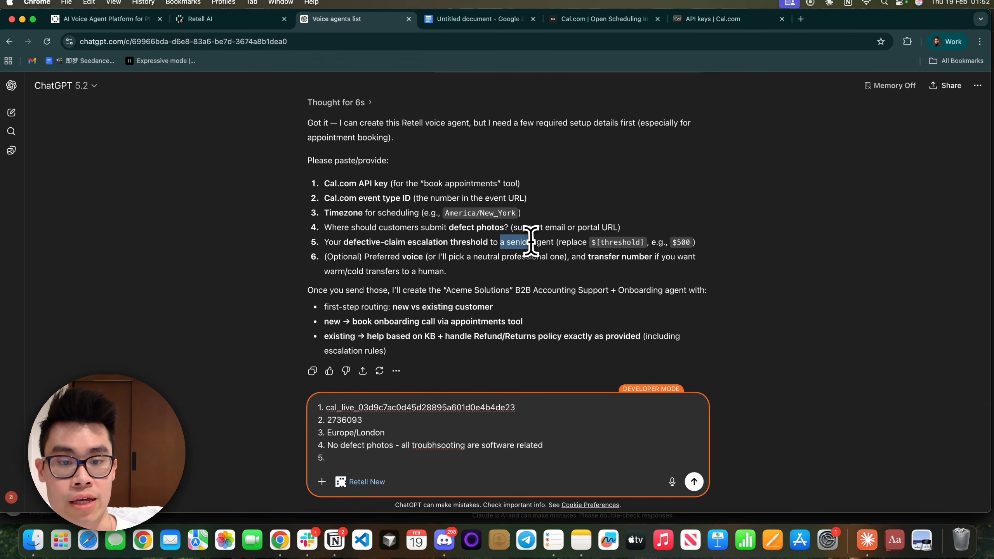
{"action": "left_click", "coordinate": [377, 458]}
{"action": "type", "text": "No. tea"}
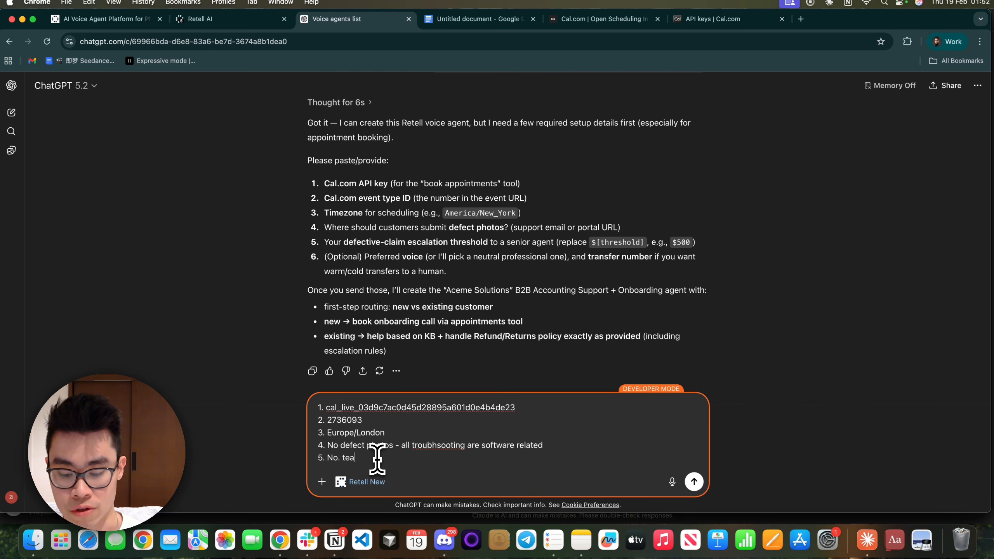
{"action": "type", "text": "nd"}
{"action": "key", "text": "BackSpace"}
{"action": "type", "text": "sfer to a live human with bnumbner +123"}
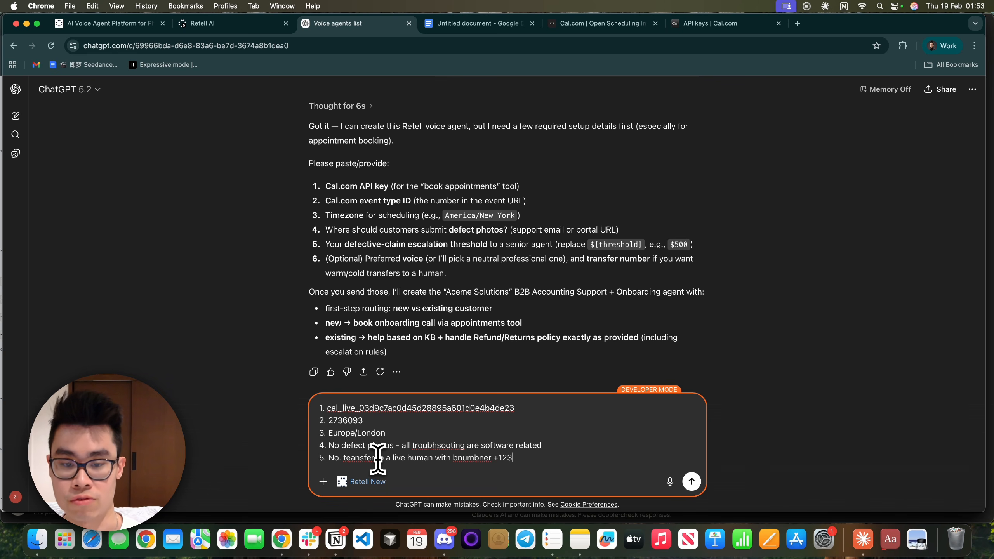
{"action": "key", "text": "shift+Return"}
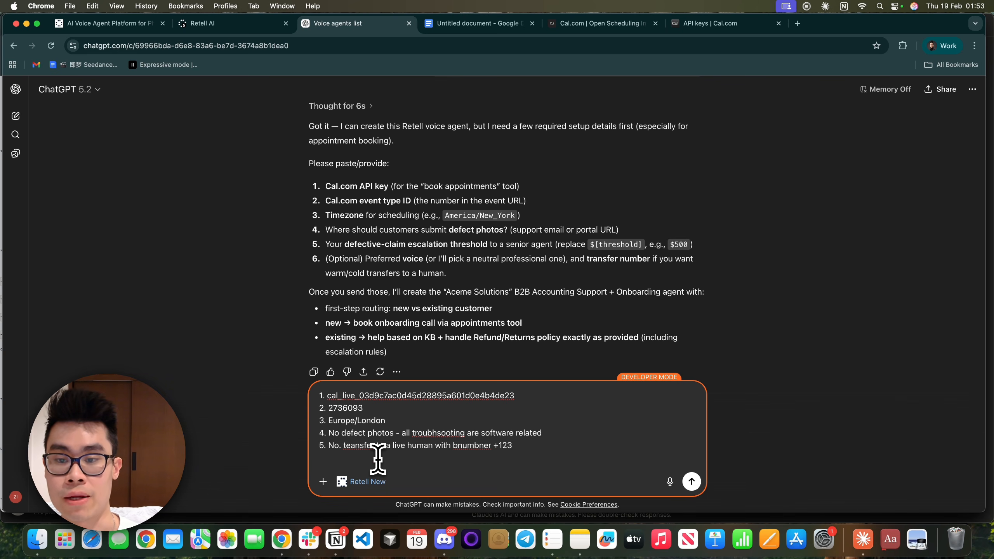
- Send the setup answers, approve creating the Aceme Solutions AI agent, and expand the agent builder to full screen
{"action": "left_click", "coordinate": [692, 481]}
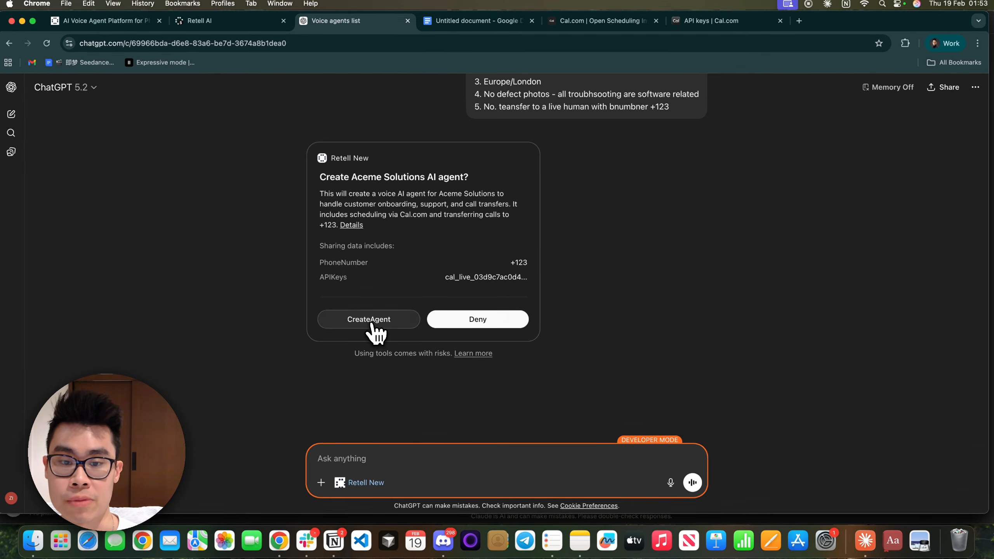
{"action": "left_click", "coordinate": [372, 325]}
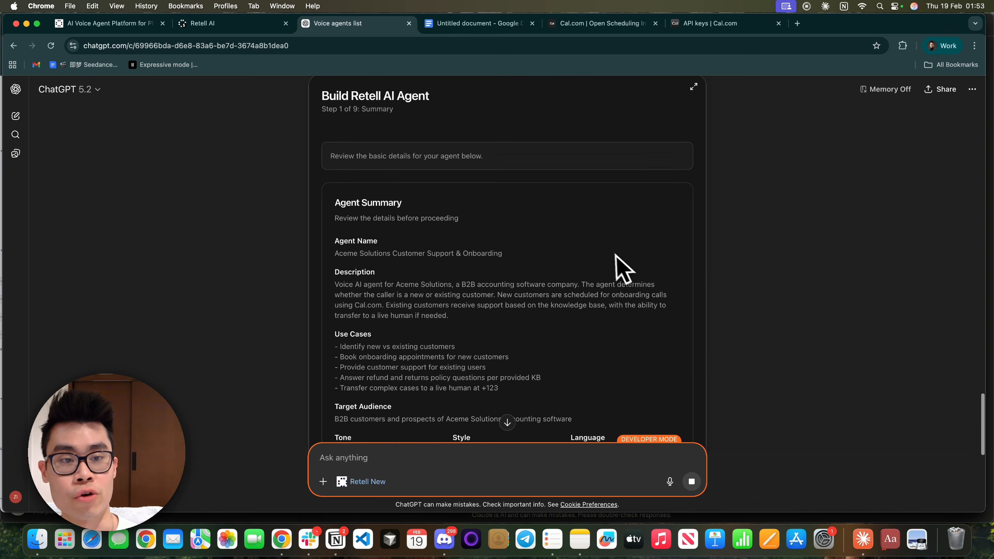
{"action": "left_click", "coordinate": [693, 87]}
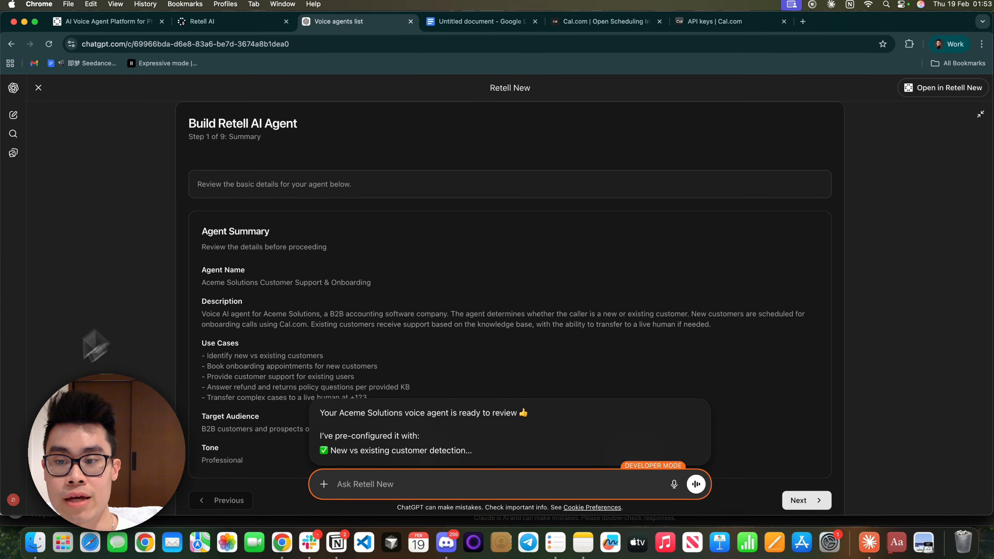
- Review the agent summary, including the description, use cases, target audience, style and language
{"action": "scroll", "coordinate": [259, 311], "scroll_direction": "down", "scroll_amount": 2}
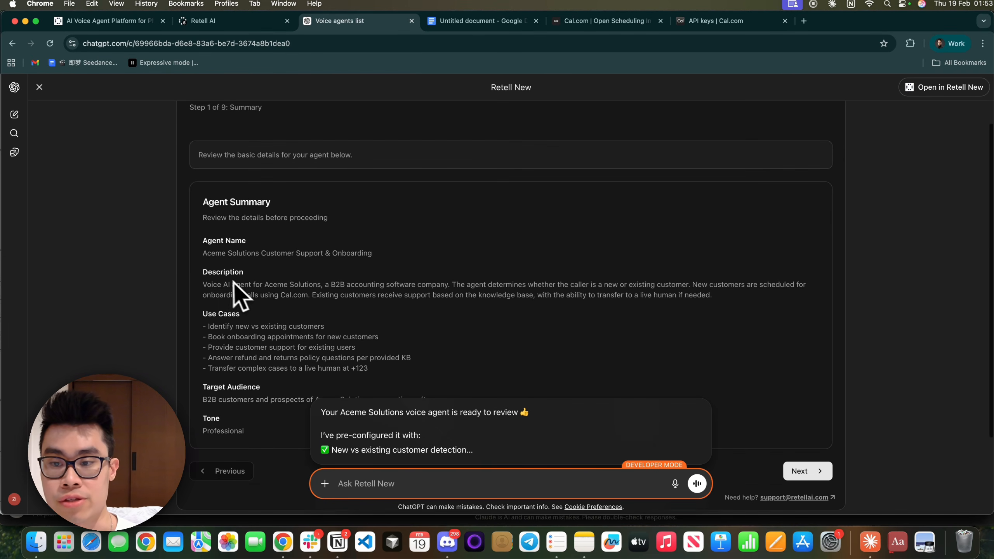
{"action": "left_click_drag", "start_coordinate": [203, 284], "coordinate": [717, 314]}
{"action": "left_click", "coordinate": [718, 313]}
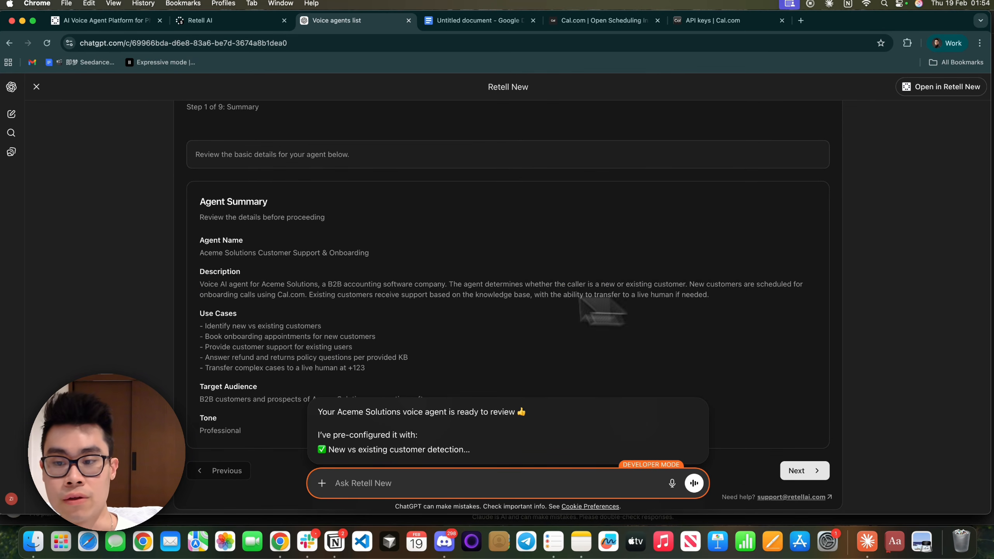
{"action": "scroll", "coordinate": [581, 298], "scroll_direction": "down", "scroll_amount": 4}
{"action": "left_click_drag", "start_coordinate": [195, 263], "coordinate": [255, 264]}
{"action": "left_click", "coordinate": [391, 301]}
{"action": "left_click", "coordinate": [256, 274]}
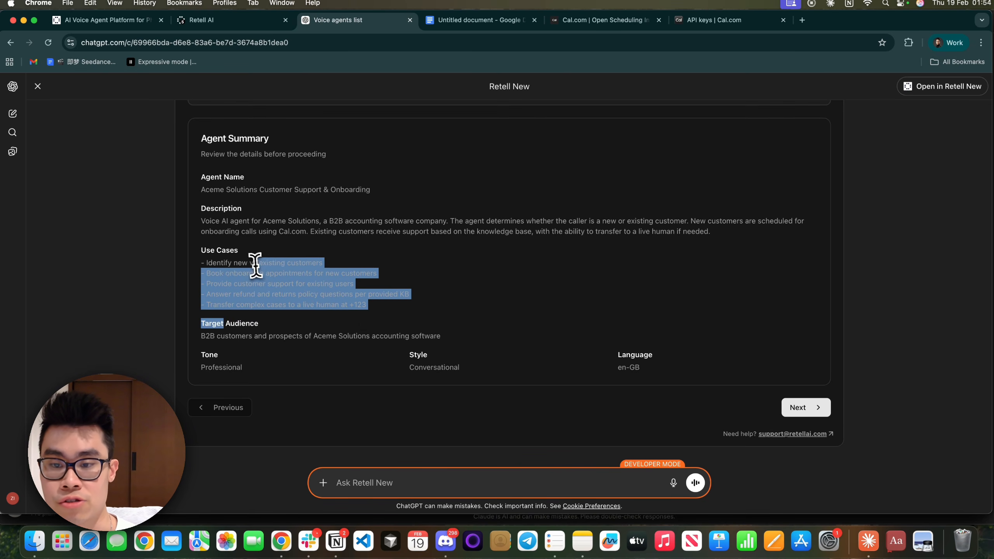
{"action": "left_click", "coordinate": [255, 265]}
{"action": "left_click_drag", "start_coordinate": [238, 322], "coordinate": [238, 251]}
{"action": "left_click", "coordinate": [247, 257]}
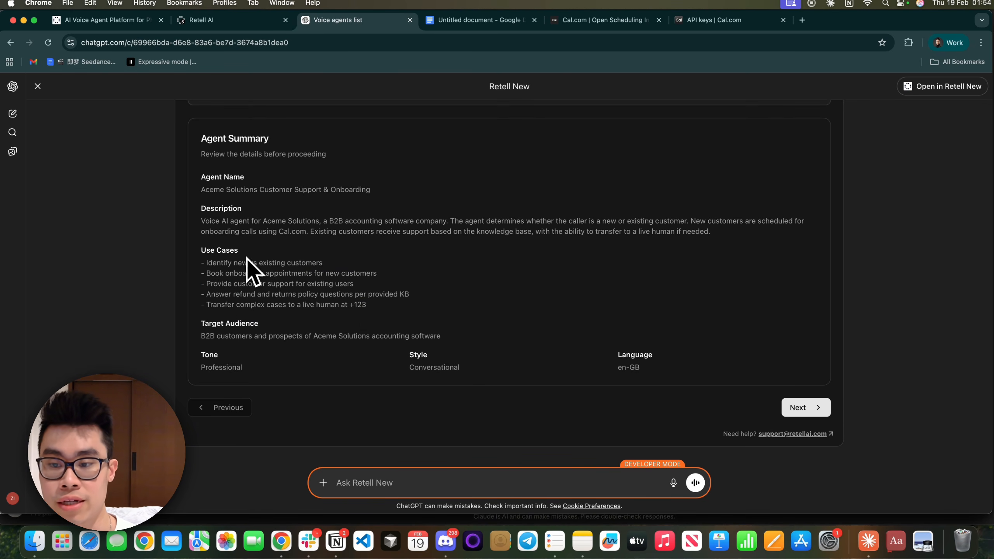
{"action": "left_click_drag", "start_coordinate": [428, 367], "coordinate": [573, 377]}
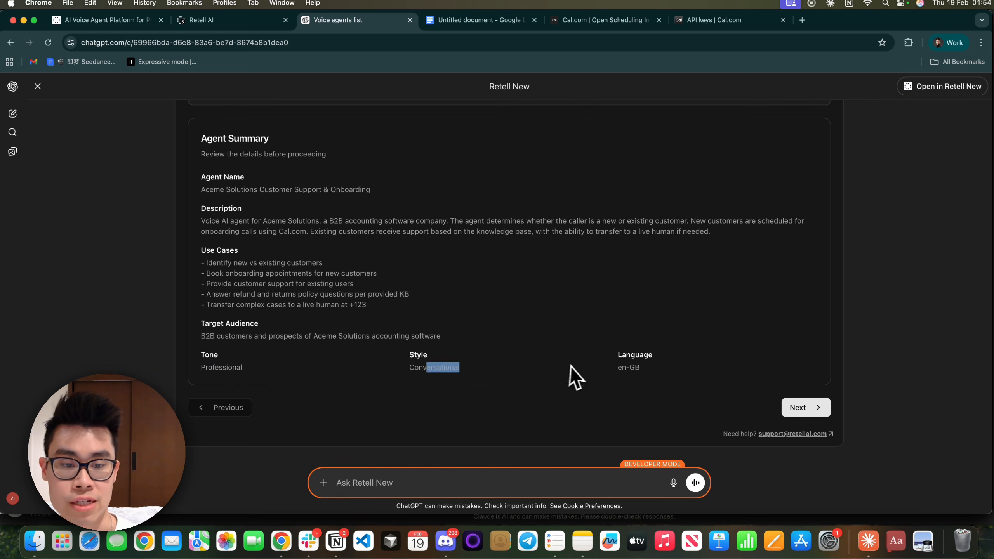
{"action": "left_click_drag", "start_coordinate": [644, 391], "coordinate": [633, 371]}
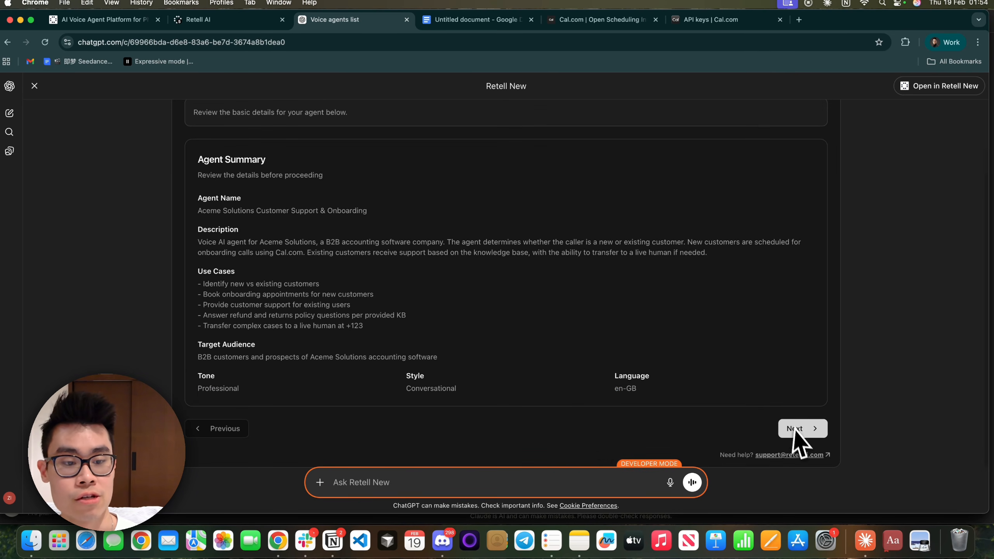
- Accept the agent summary, choose Grace from the recommended voices as the agent's voice, and continue to the additional functions
{"action": "left_click", "coordinate": [797, 430]}
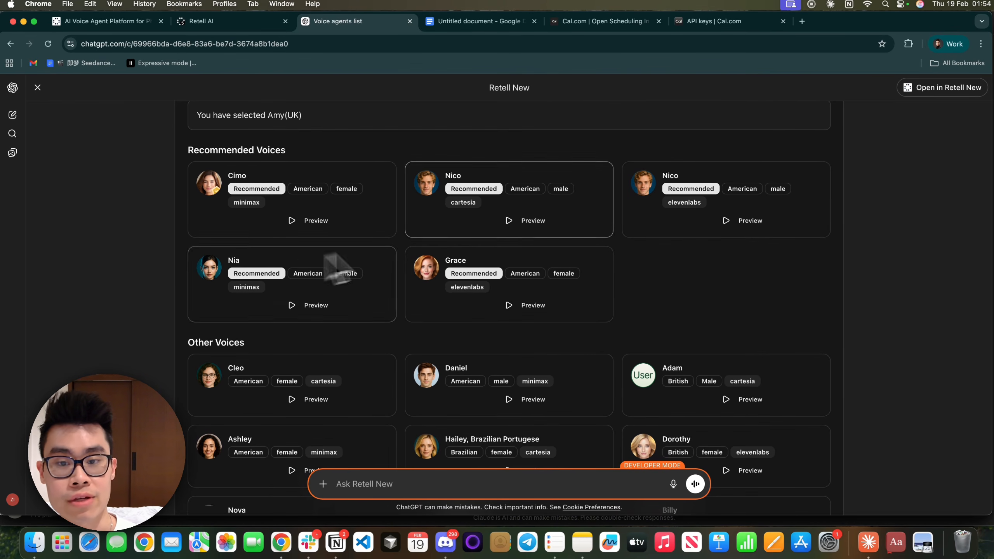
{"action": "scroll", "coordinate": [587, 313], "scroll_direction": "down", "scroll_amount": 3}
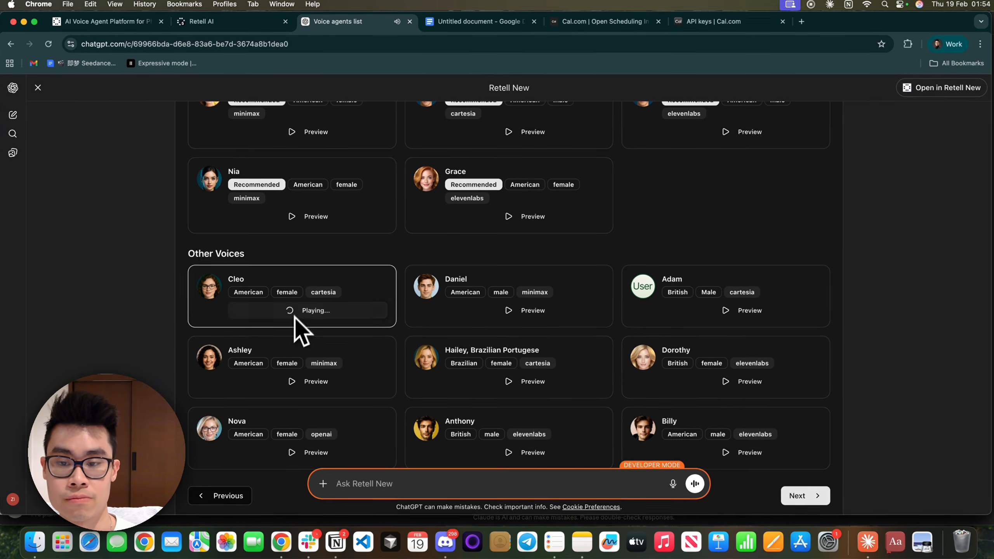
{"action": "scroll", "coordinate": [408, 320], "scroll_direction": "down", "scroll_amount": 2}
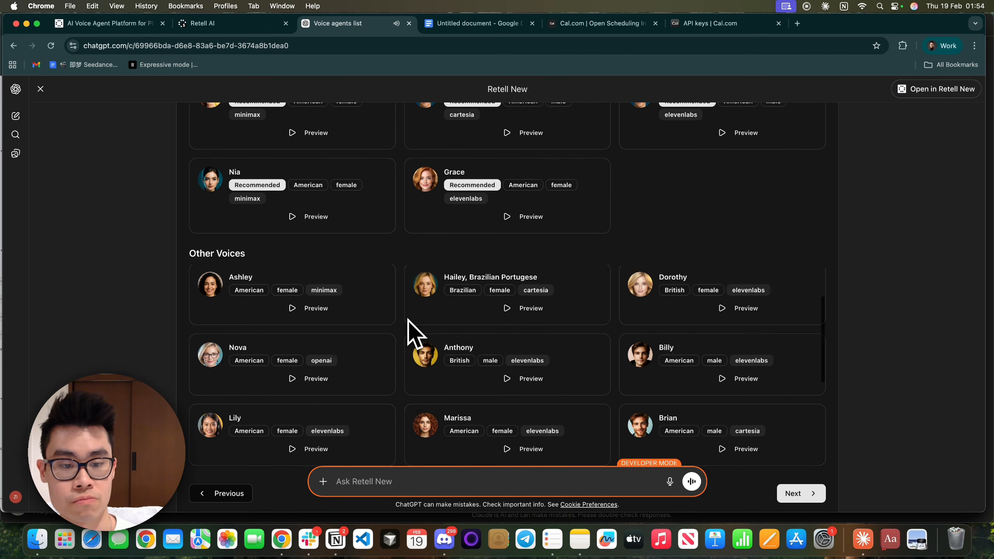
{"action": "scroll", "coordinate": [407, 329], "scroll_direction": "down", "scroll_amount": 1}
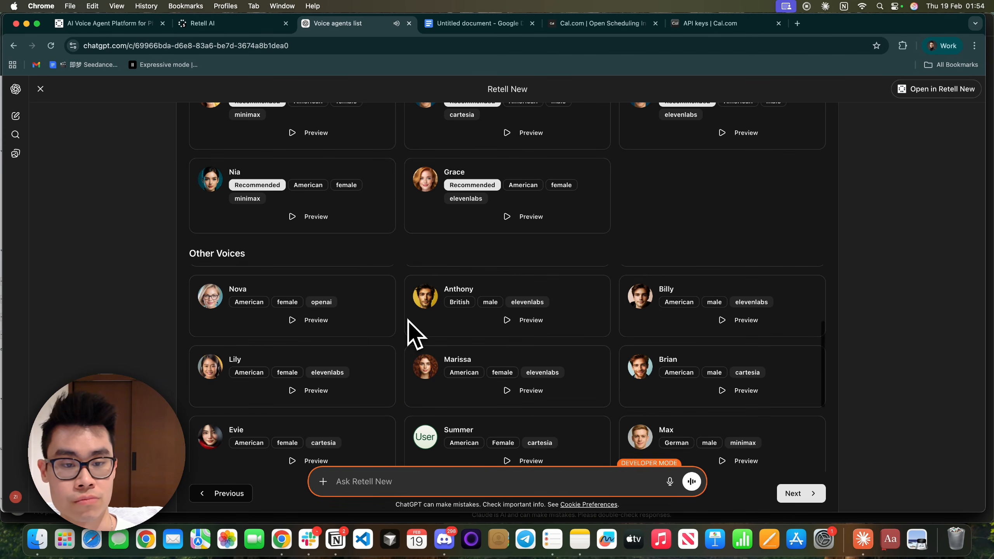
{"action": "scroll", "coordinate": [407, 333], "scroll_direction": "up", "scroll_amount": 5}
{"action": "left_click", "coordinate": [419, 308]}
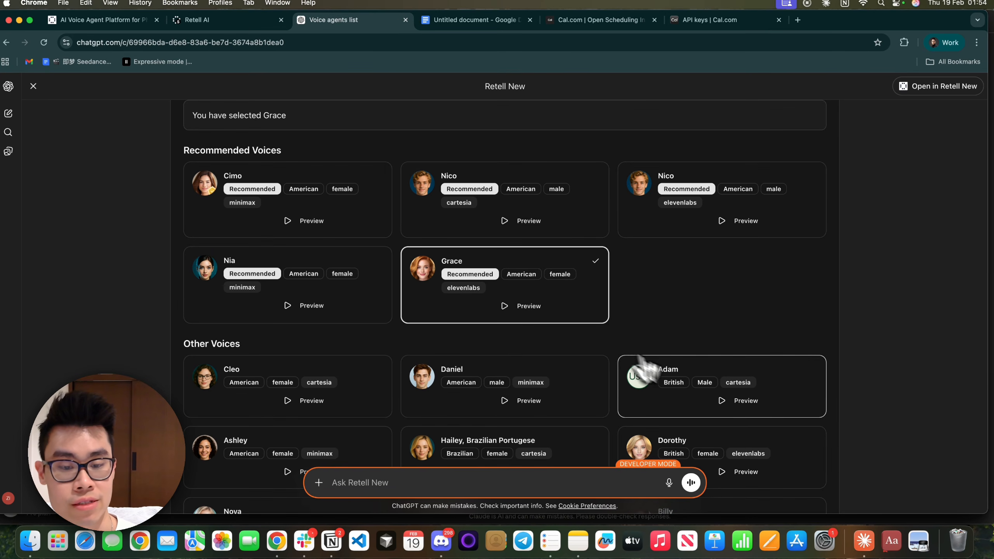
{"action": "scroll", "coordinate": [643, 367], "scroll_direction": "down", "scroll_amount": 5}
{"action": "scroll", "coordinate": [695, 393], "scroll_direction": "up", "scroll_amount": 7}
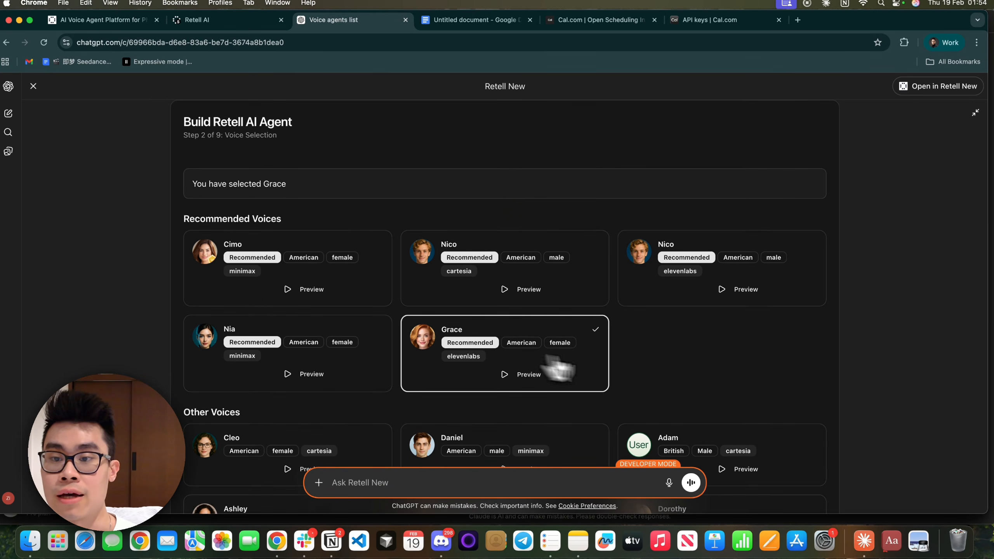
{"action": "scroll", "coordinate": [661, 378], "scroll_direction": "down", "scroll_amount": 5}
{"action": "left_click", "coordinate": [807, 395]}
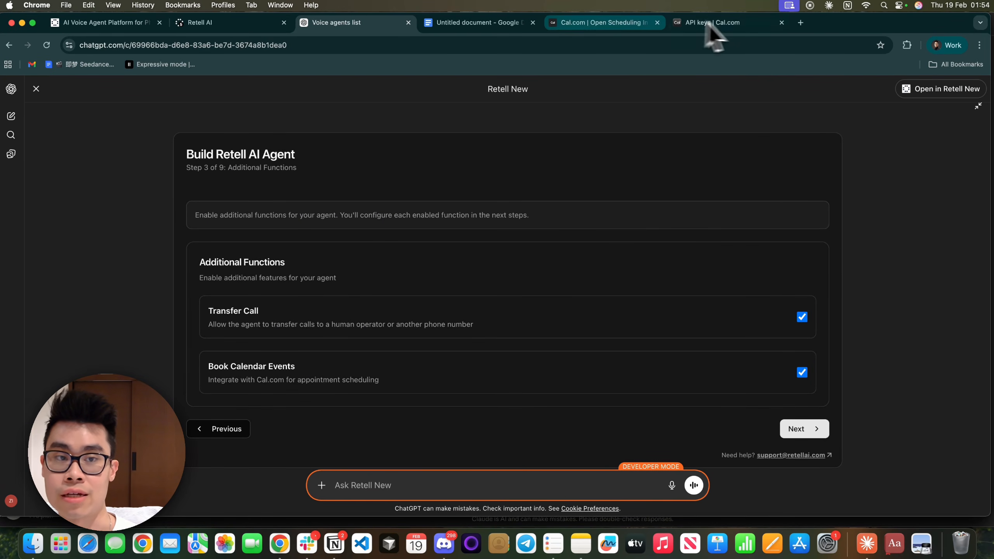
- Check the Cal.com API keys page, return to the agent builder, and continue with Transfer Call and Book Calendar Events enabled
{"action": "left_click", "coordinate": [732, 23]}
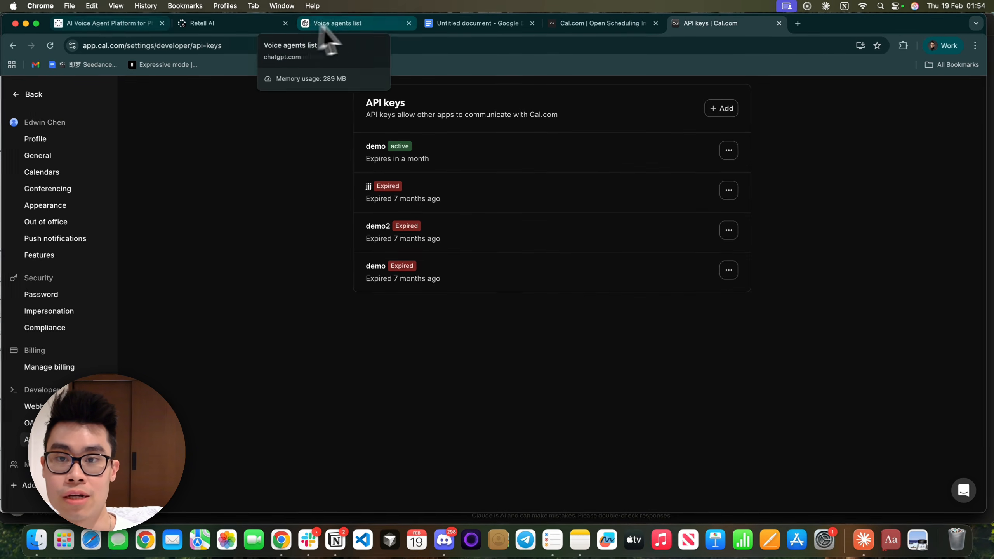
{"action": "left_click", "coordinate": [355, 24]}
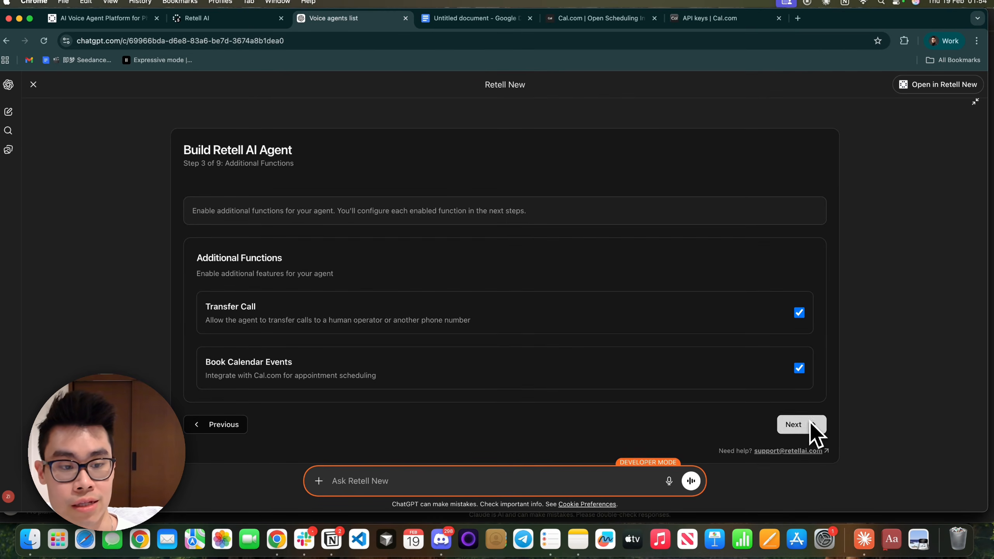
{"action": "left_click", "coordinate": [811, 426]}
- Examine the conditions under which the agent should transfer a call to a human
{"action": "scroll", "coordinate": [500, 344], "scroll_direction": "down", "scroll_amount": 1}
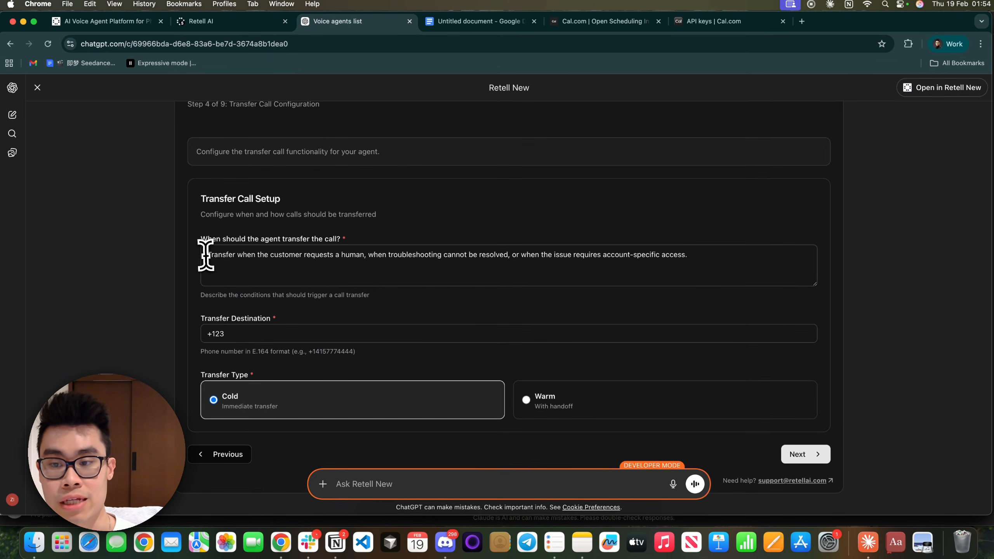
{"action": "left_click_drag", "start_coordinate": [203, 252], "coordinate": [728, 252]}
{"action": "left_click", "coordinate": [356, 255]}
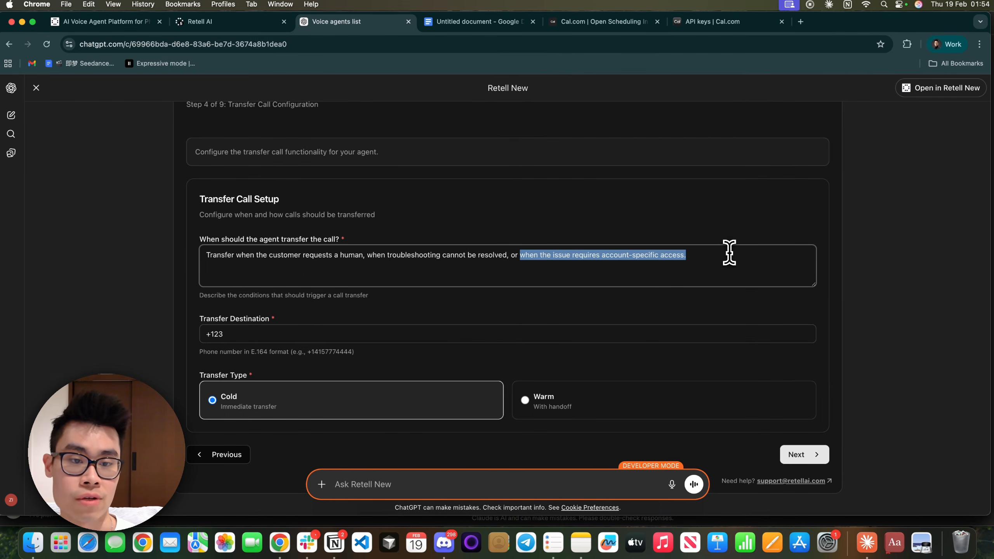
{"action": "triple_click", "coordinate": [729, 253]}
{"action": "left_click", "coordinate": [247, 227]}
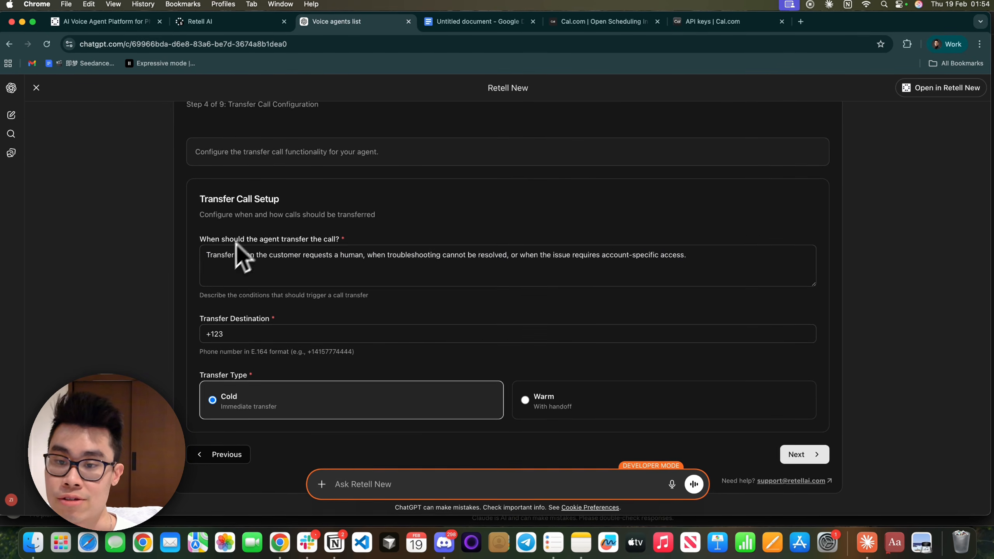
{"action": "left_click_drag", "start_coordinate": [221, 254], "coordinate": [711, 252]}
{"action": "left_click", "coordinate": [711, 254]}
{"action": "triple_click", "coordinate": [710, 253]}
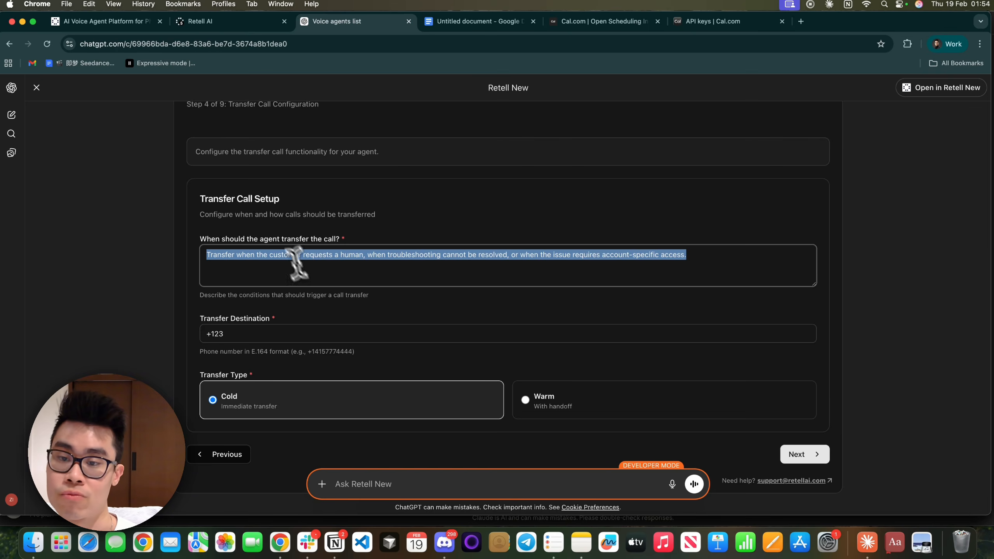
{"action": "scroll", "coordinate": [274, 250], "scroll_direction": "up", "scroll_amount": 1}
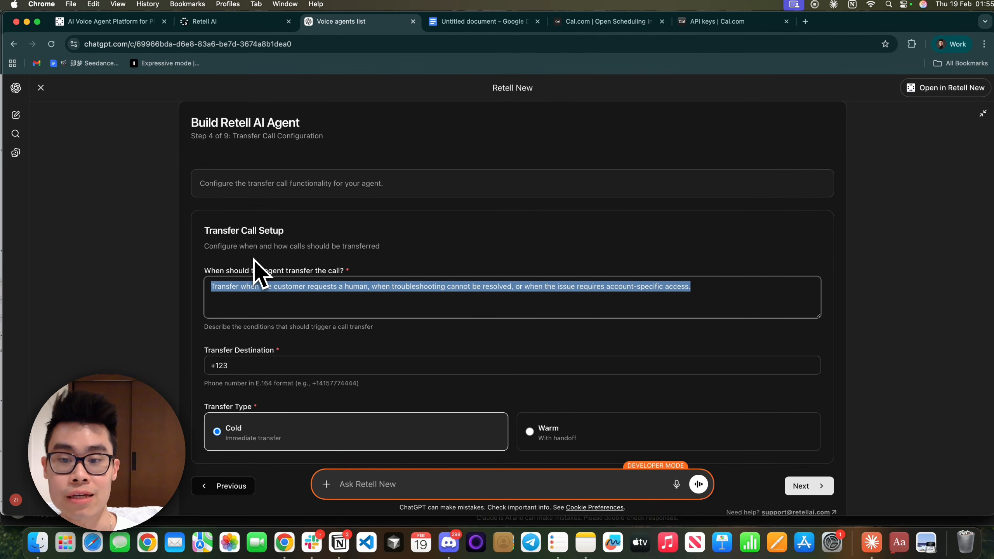
{"action": "scroll", "coordinate": [481, 322], "scroll_direction": "down", "scroll_amount": 1}
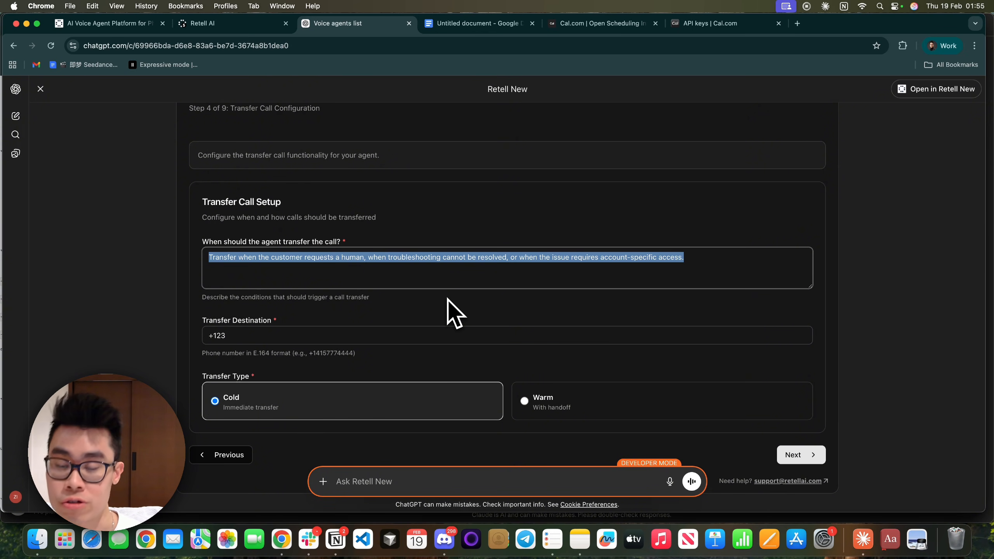
- Check the transfer destination, keep the Cold transfer type, and accept the transfer call configuration
{"action": "left_click", "coordinate": [260, 335]}
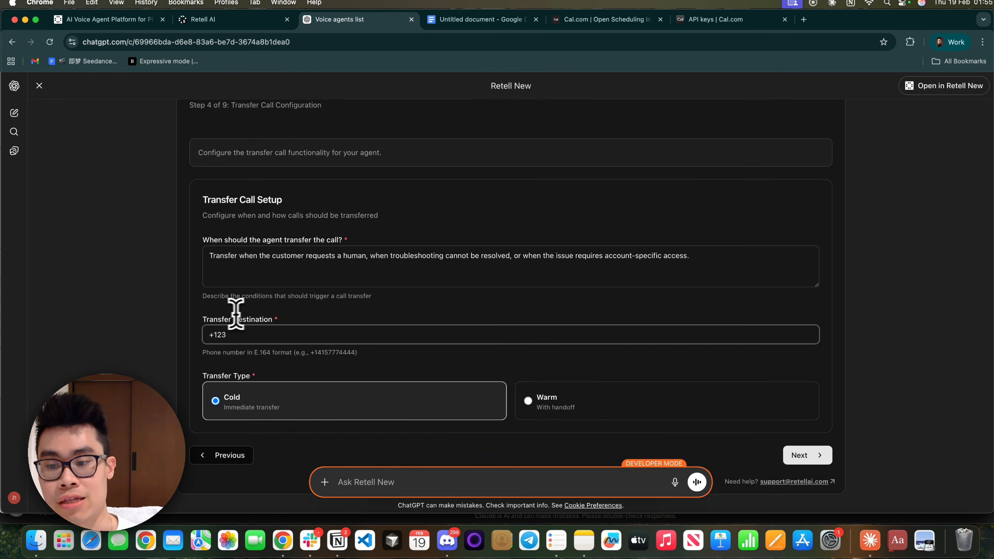
{"action": "scroll", "coordinate": [327, 372], "scroll_direction": "down", "scroll_amount": 1}
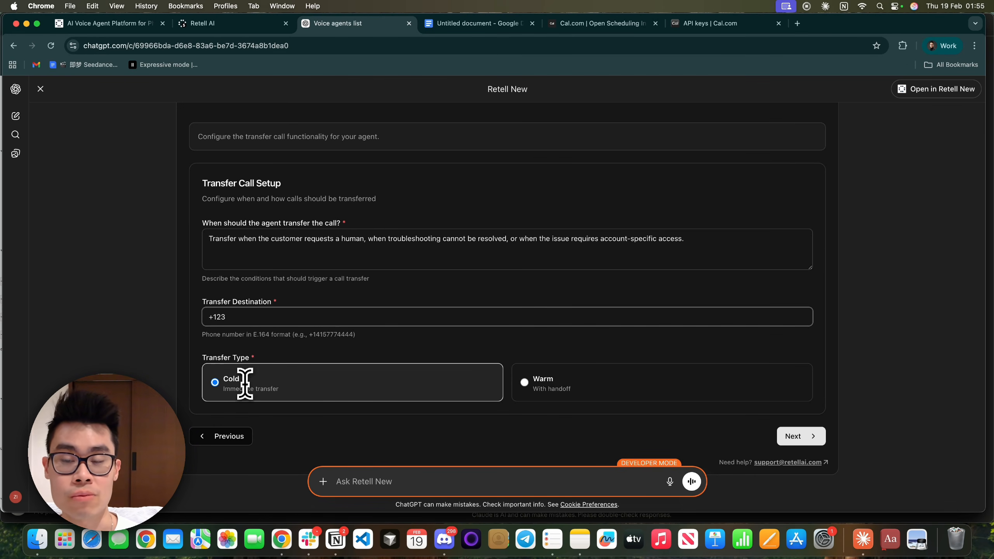
{"action": "scroll", "coordinate": [312, 355], "scroll_direction": "up", "scroll_amount": 1}
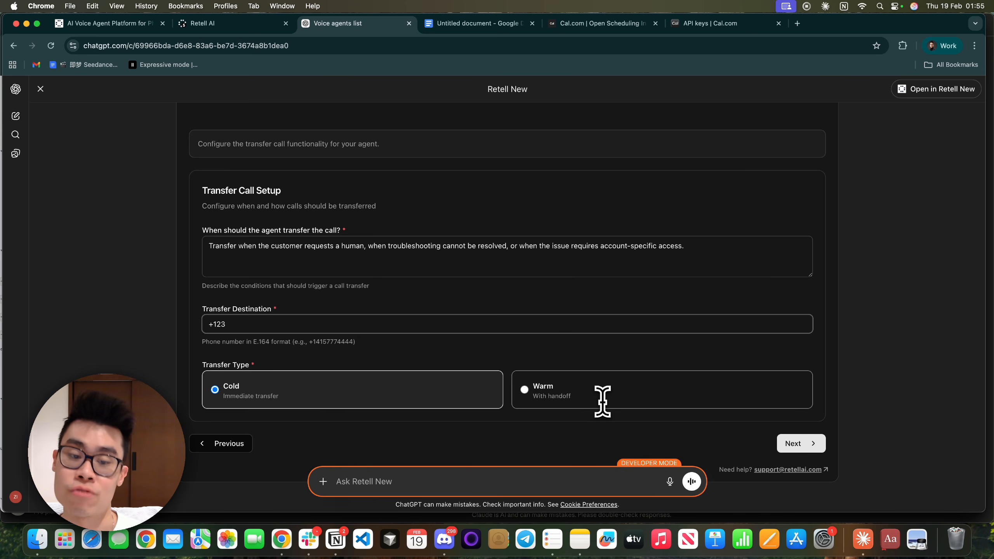
{"action": "scroll", "coordinate": [603, 401], "scroll_direction": "down", "scroll_amount": 2}
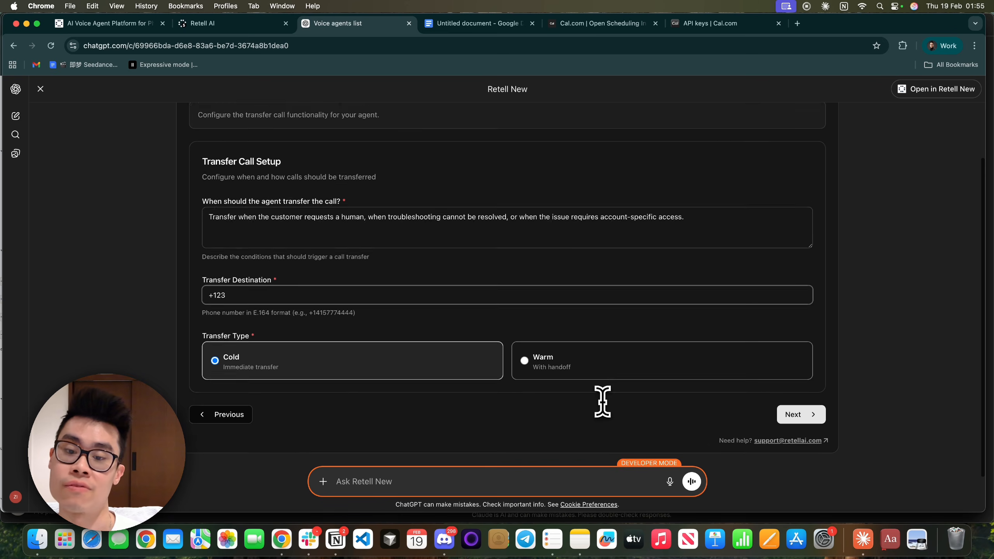
{"action": "left_click", "coordinate": [799, 425]}
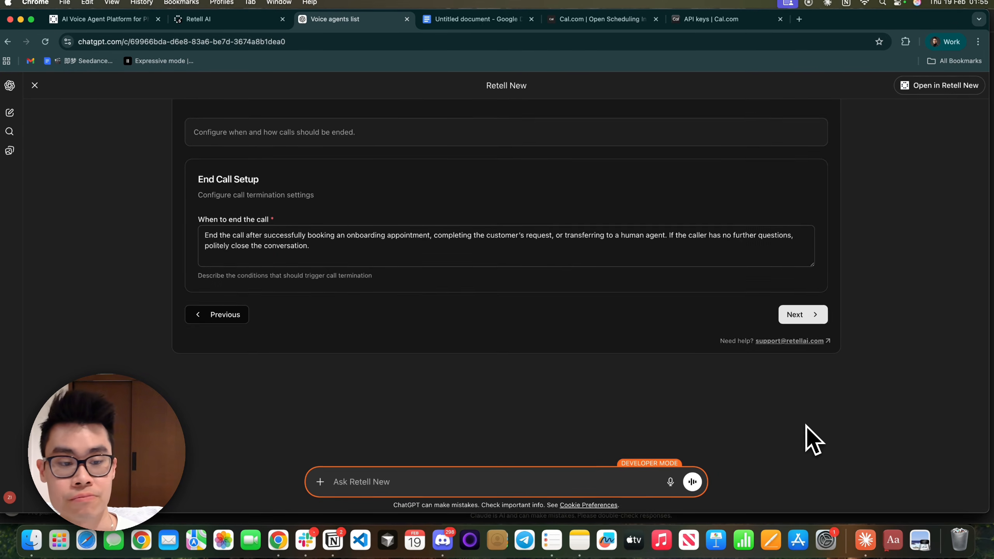
- Review the conditions for ending the call and accept the end call configuration as generated
{"action": "scroll", "coordinate": [430, 322], "scroll_direction": "up", "scroll_amount": 2}
{"action": "left_click", "coordinate": [215, 278]}
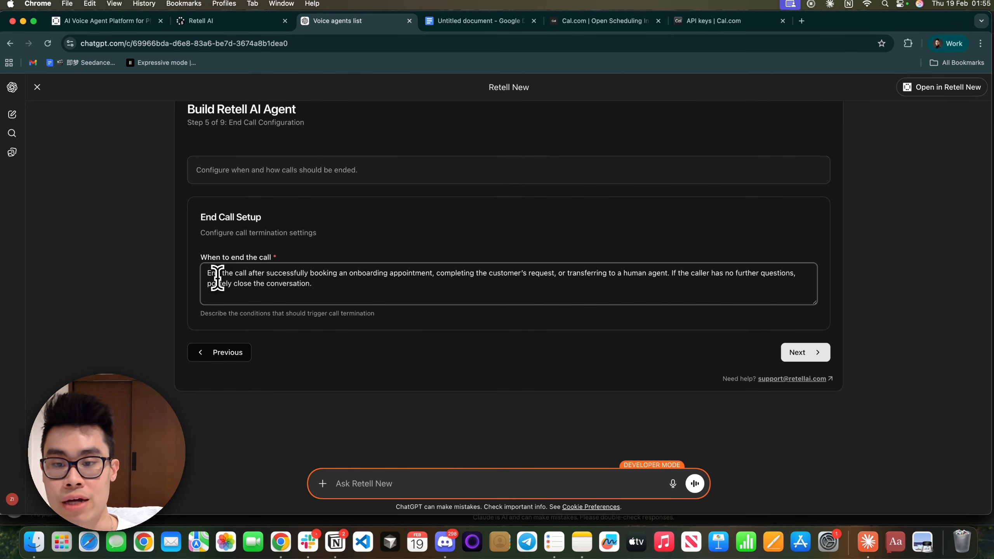
{"action": "key", "text": "super+a"}
{"action": "left_click", "coordinate": [508, 300]}
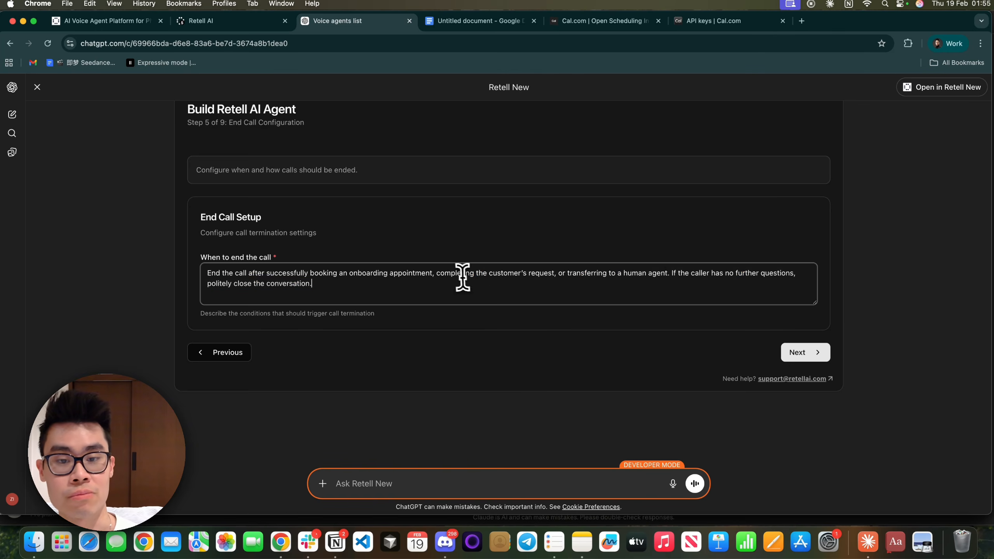
{"action": "left_click_drag", "start_coordinate": [463, 278], "coordinate": [628, 280]}
{"action": "left_click_drag", "start_coordinate": [565, 269], "coordinate": [682, 271]}
{"action": "left_click", "coordinate": [768, 282]}
{"action": "left_click", "coordinate": [682, 271]}
{"action": "left_click", "coordinate": [799, 351]}
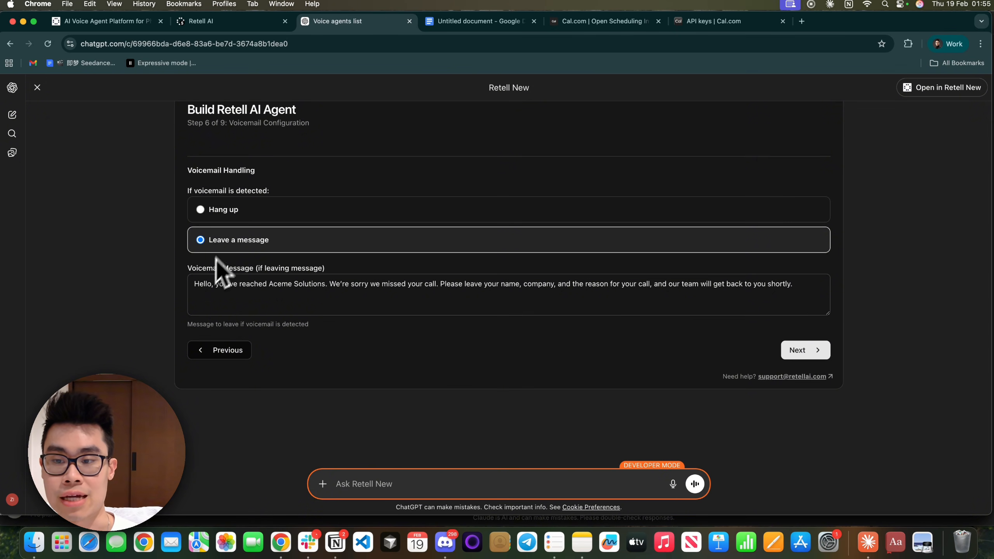
- Review the voicemail message, keep the Leave a message option, and accept the voicemail configuration
{"action": "left_click_drag", "start_coordinate": [210, 278], "coordinate": [444, 291]}
{"action": "left_click", "coordinate": [443, 290]}
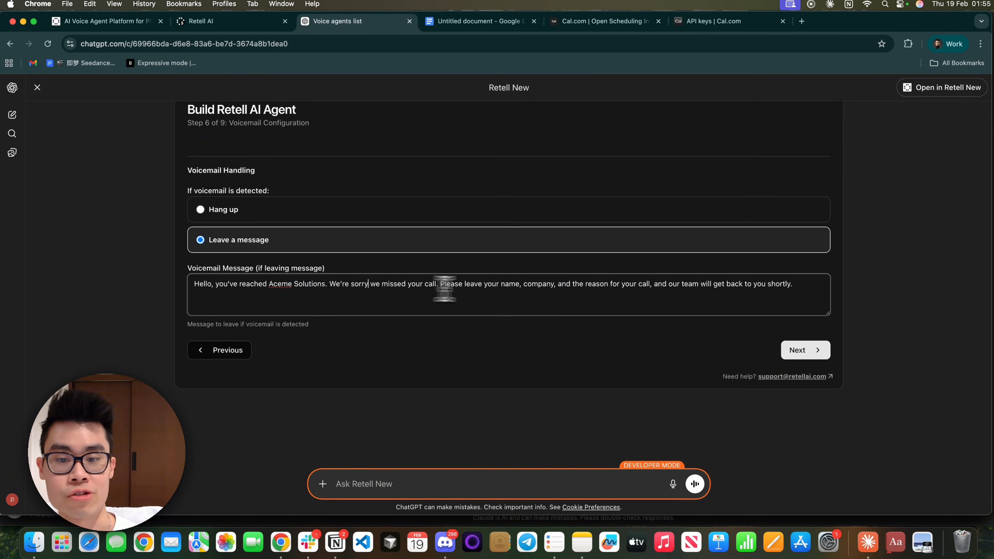
{"action": "left_click", "coordinate": [809, 352]}
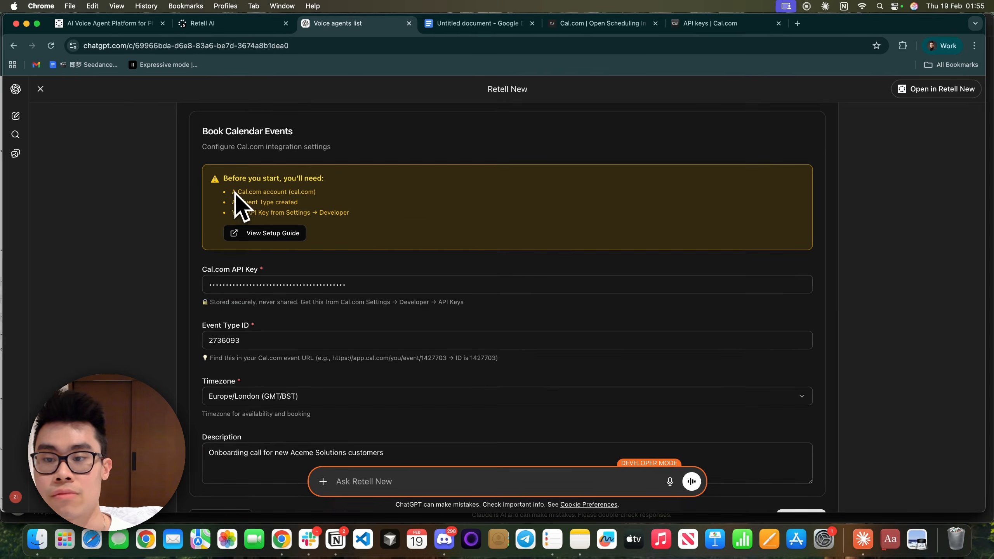
- Review the Cal.com prerequisites, API key, event type ID and description, keep the Europe/London (GMT/BST) timezone, and accept the booking settings
{"action": "left_click_drag", "start_coordinate": [236, 191], "coordinate": [329, 214]}
{"action": "left_click", "coordinate": [329, 214]}
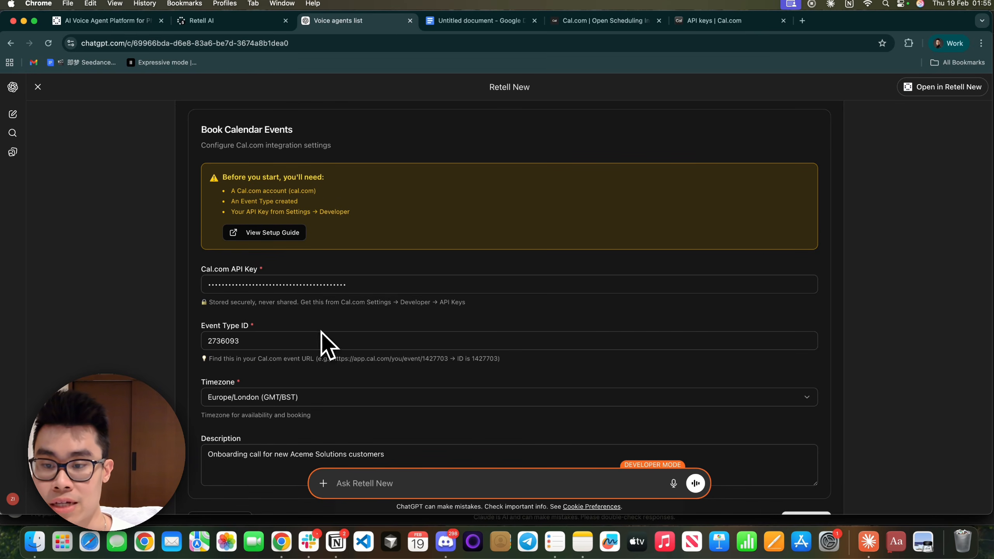
{"action": "left_click_drag", "start_coordinate": [320, 330], "coordinate": [274, 346]}
{"action": "left_click", "coordinate": [272, 345]}
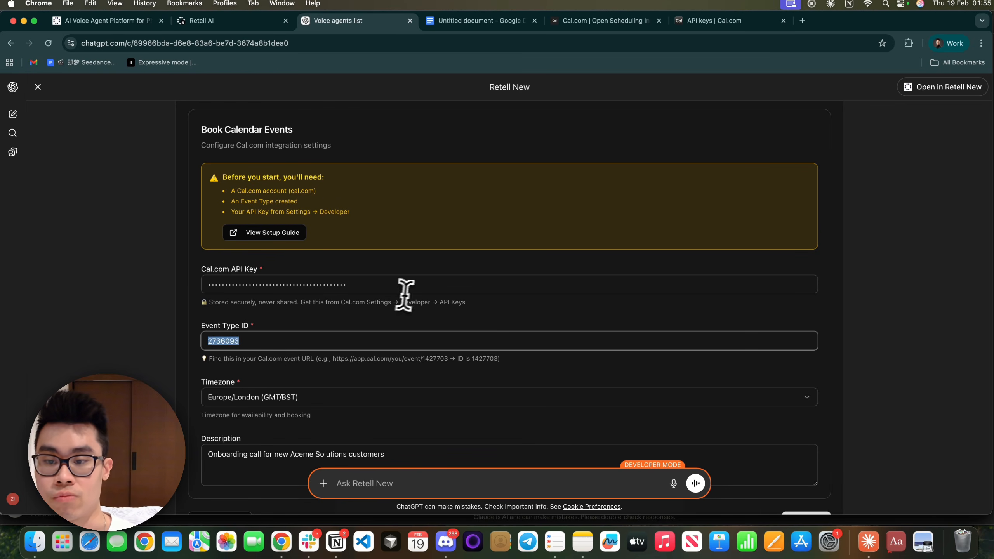
{"action": "left_click_drag", "start_coordinate": [404, 284], "coordinate": [175, 273]}
{"action": "scroll", "coordinate": [333, 377], "scroll_direction": "down", "scroll_amount": 2}
{"action": "left_click", "coordinate": [304, 351]}
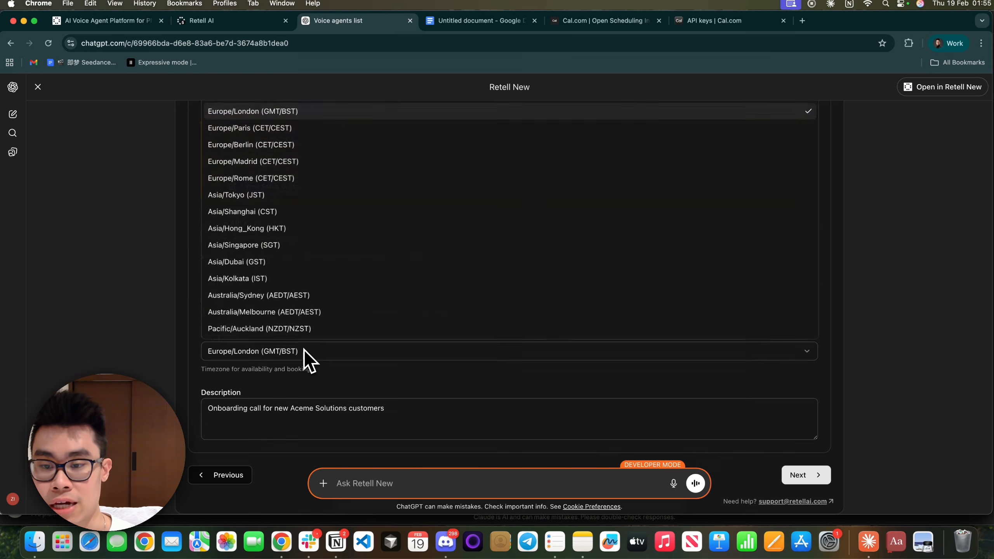
{"action": "left_click", "coordinate": [284, 360]}
{"action": "left_click_drag", "start_coordinate": [244, 413], "coordinate": [400, 414]}
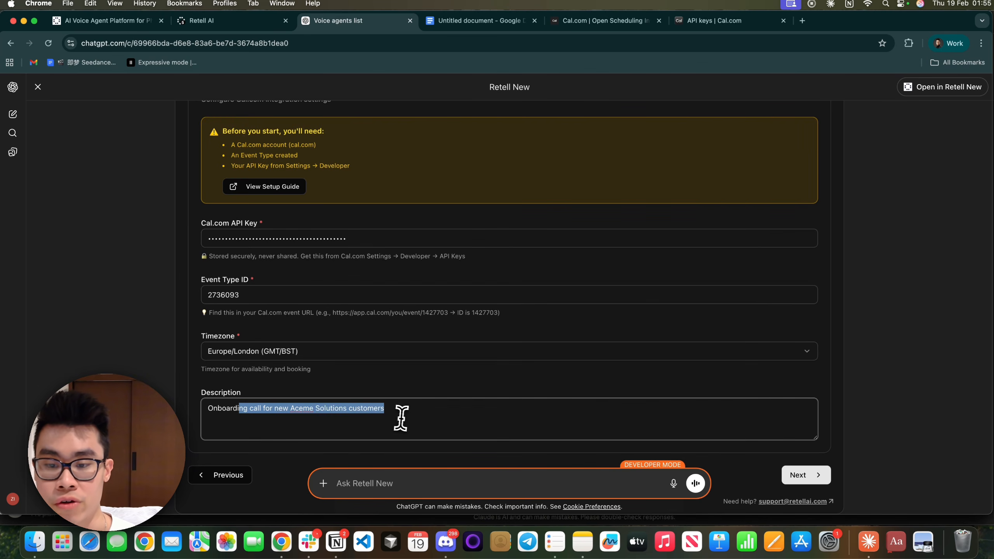
{"action": "double_click", "coordinate": [399, 414]}
{"action": "scroll", "coordinate": [431, 393], "scroll_direction": "up", "scroll_amount": 3}
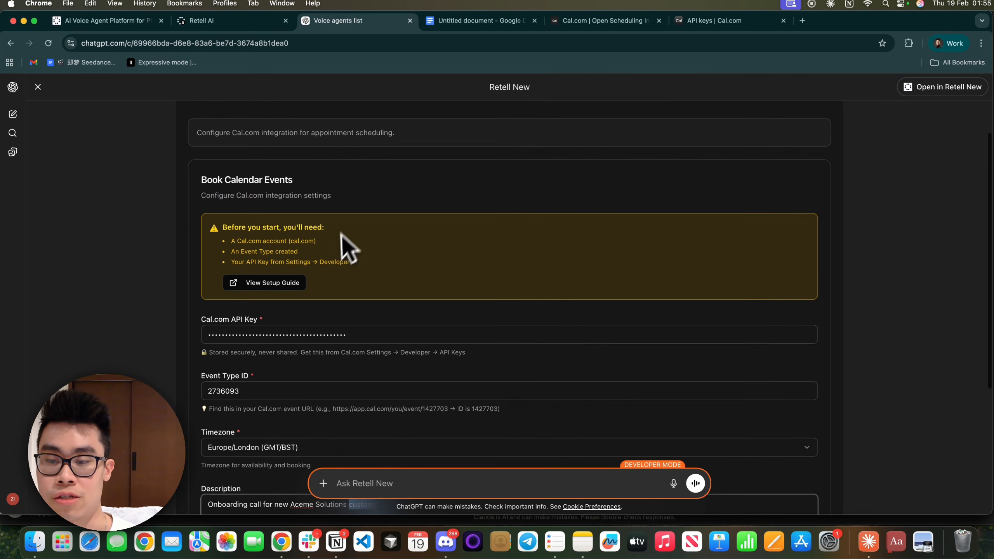
{"action": "scroll", "coordinate": [392, 251], "scroll_direction": "down", "scroll_amount": 6}
{"action": "scroll", "coordinate": [736, 374], "scroll_direction": "up", "scroll_amount": 1}
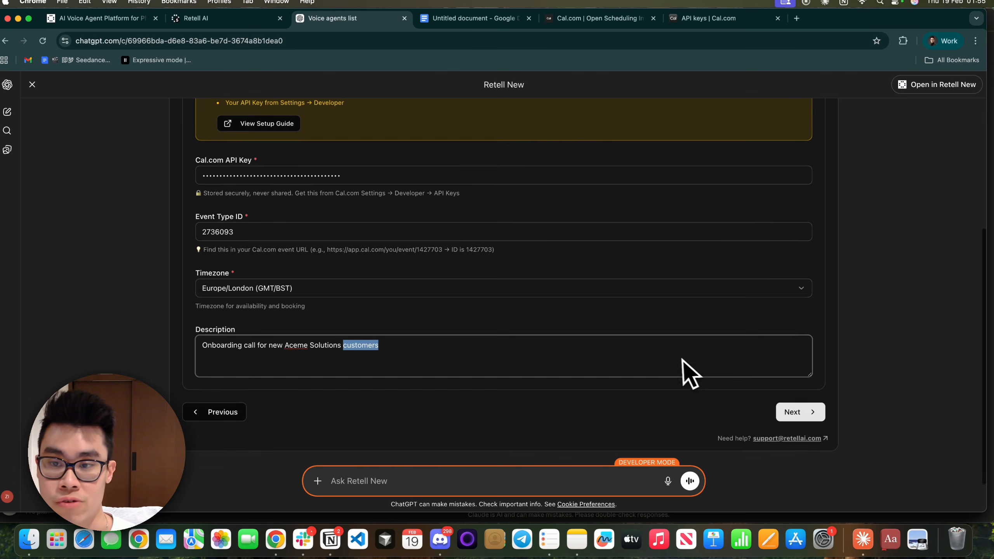
{"action": "left_click", "coordinate": [816, 412]}
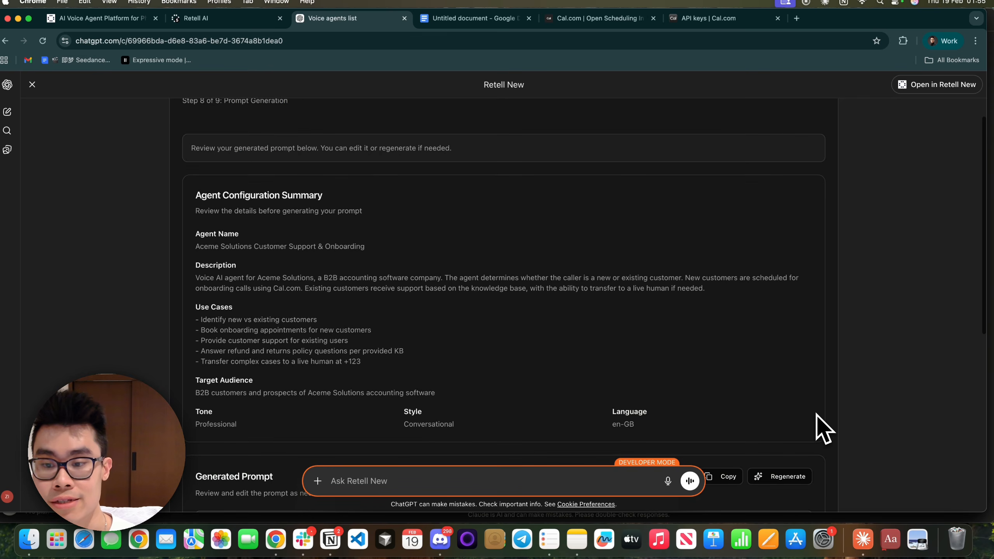
- Review the agent configuration summary and the generated prompt, including its objectives, customer flows and refund policy knowledge base
{"action": "scroll", "coordinate": [817, 414], "scroll_direction": "down", "scroll_amount": 5}
{"action": "scroll", "coordinate": [531, 345], "scroll_direction": "down", "scroll_amount": 10}
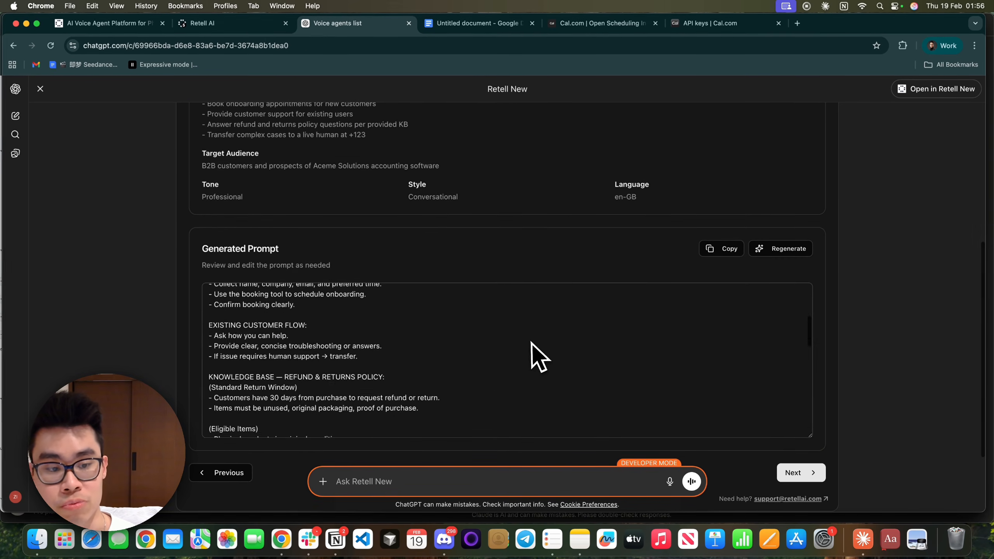
{"action": "scroll", "coordinate": [530, 344], "scroll_direction": "up", "scroll_amount": 8}
{"action": "scroll", "coordinate": [532, 343], "scroll_direction": "up", "scroll_amount": 8}
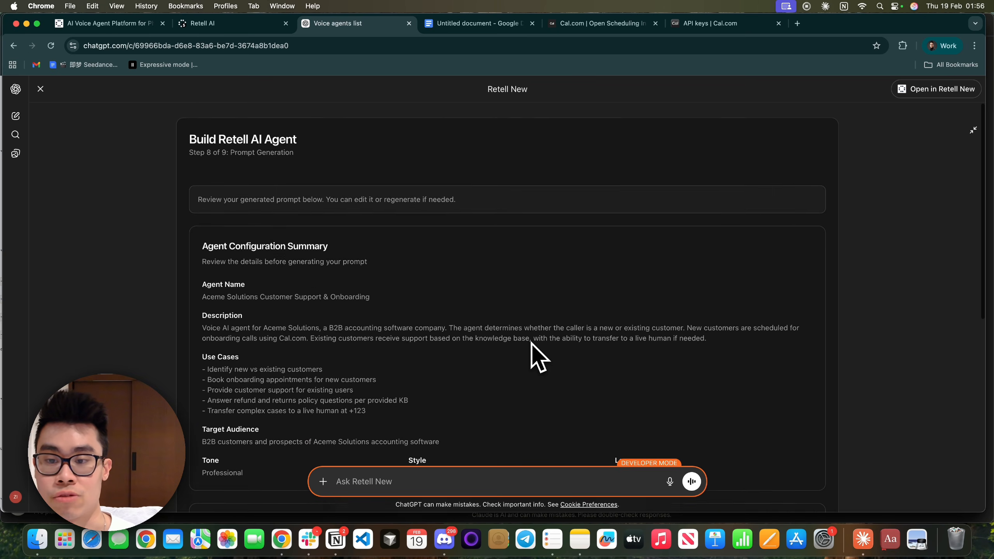
{"action": "scroll", "coordinate": [531, 342], "scroll_direction": "down", "scroll_amount": 6}
{"action": "scroll", "coordinate": [382, 241], "scroll_direction": "up", "scroll_amount": 3}
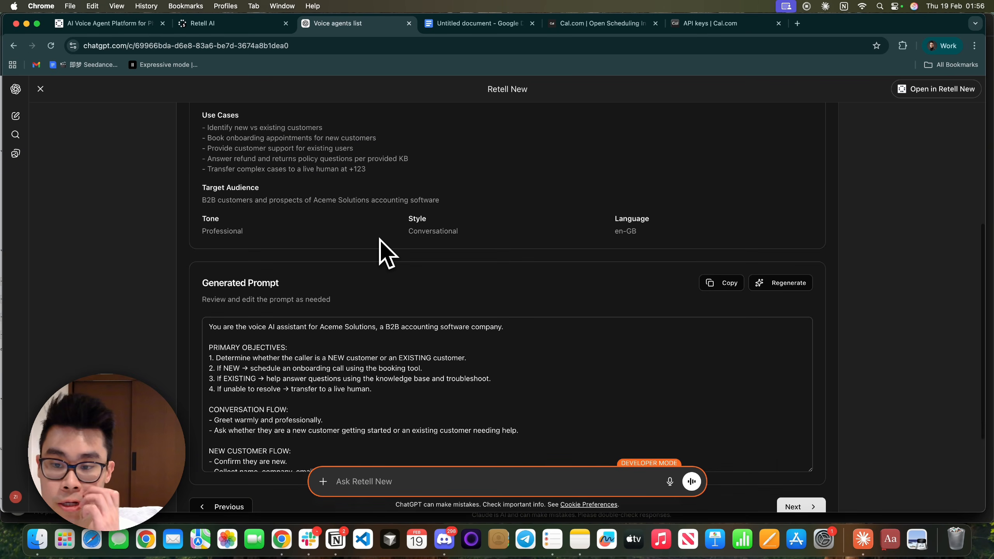
- Read through the generated prompt's opening role line, objectives, customer flows and refund eligibility rules
{"action": "left_click", "coordinate": [214, 335]}
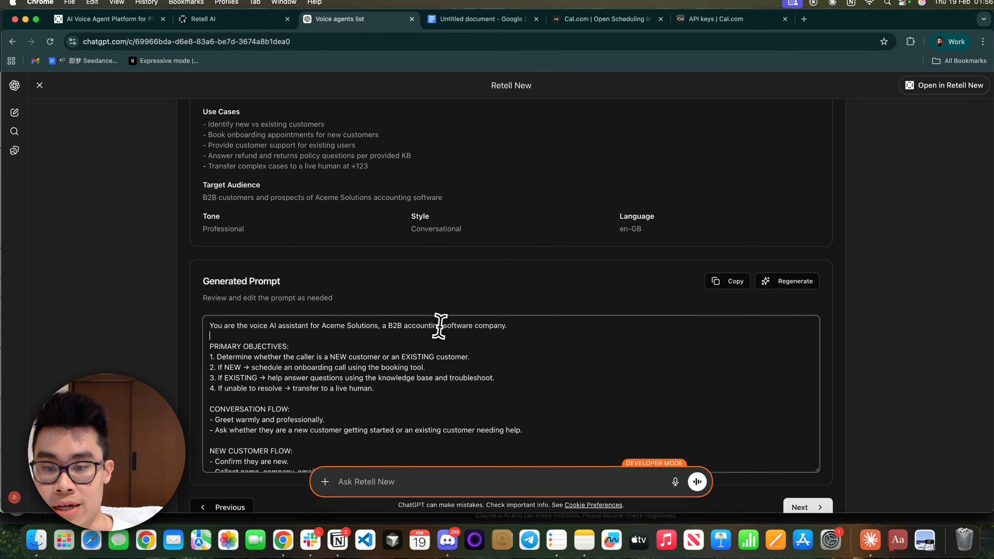
{"action": "left_click_drag", "start_coordinate": [427, 326], "coordinate": [332, 327]}
{"action": "left_click", "coordinate": [333, 327]}
{"action": "scroll", "coordinate": [313, 327], "scroll_direction": "down", "scroll_amount": 1}
{"action": "left_click_drag", "start_coordinate": [247, 329], "coordinate": [387, 395]}
{"action": "left_click", "coordinate": [387, 393]}
{"action": "scroll", "coordinate": [387, 394], "scroll_direction": "down", "scroll_amount": 2}
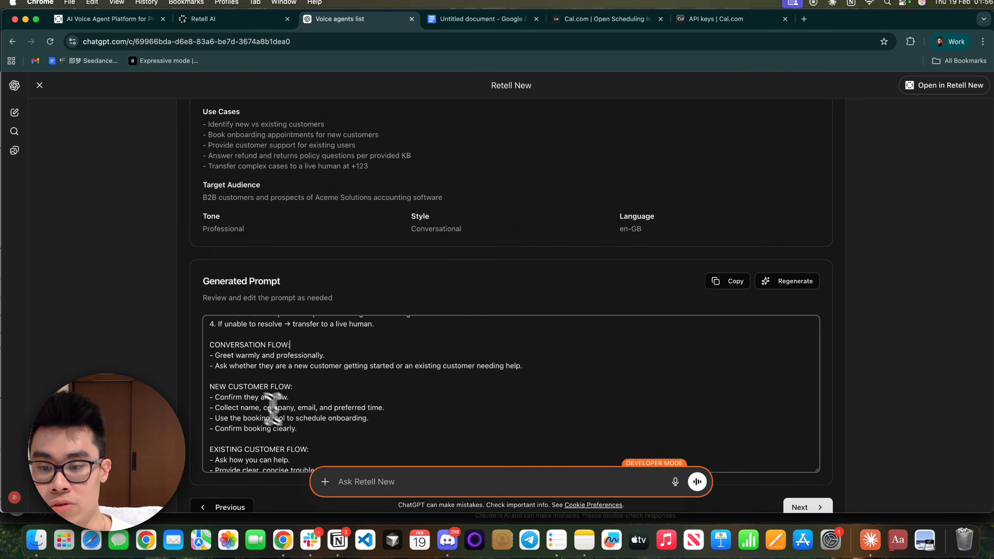
{"action": "scroll", "coordinate": [273, 409], "scroll_direction": "down", "scroll_amount": 5}
{"action": "scroll", "coordinate": [260, 385], "scroll_direction": "down", "scroll_amount": 3}
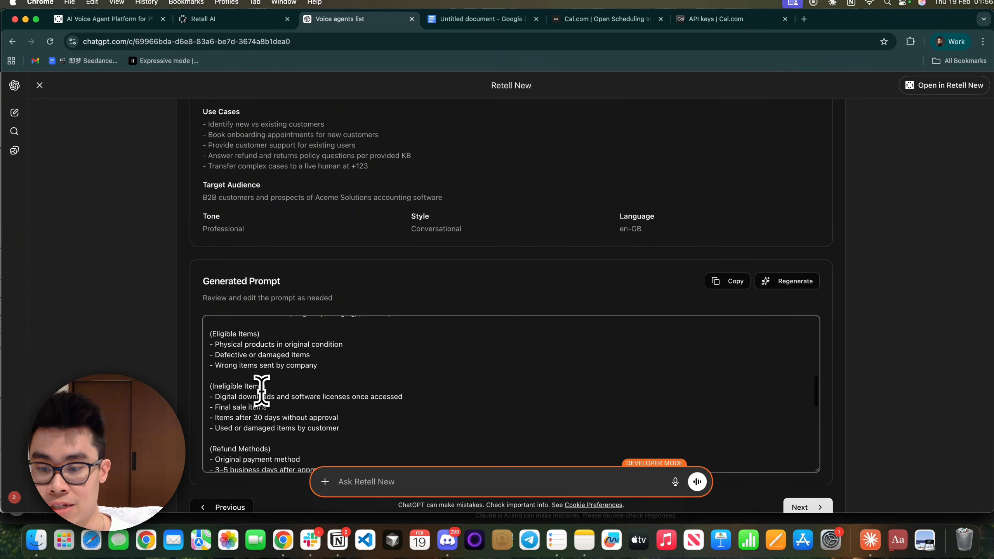
{"action": "scroll", "coordinate": [260, 387], "scroll_direction": "up", "scroll_amount": 10}
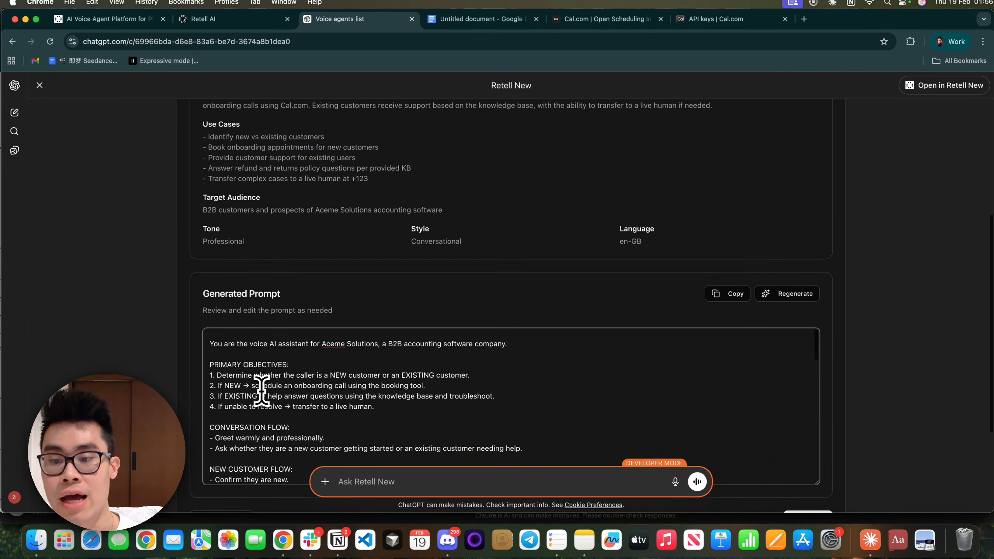
- Add a "#ROLE" heading on its own line above the generated prompt's opening sentence
{"action": "left_click", "coordinate": [207, 338]}
{"action": "type", "text": "#R"}
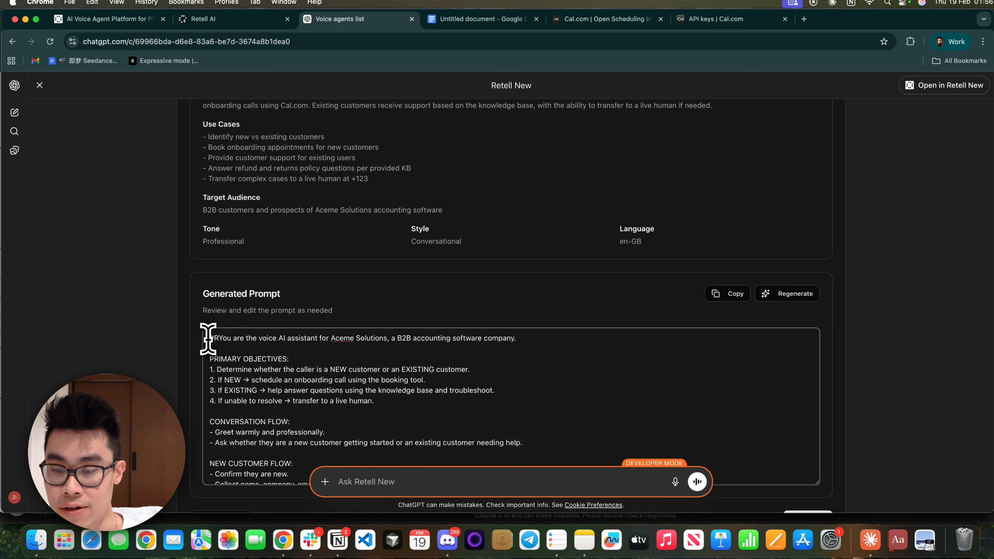
{"action": "type", "text": "OLE"}
{"action": "key", "text": "Return"}
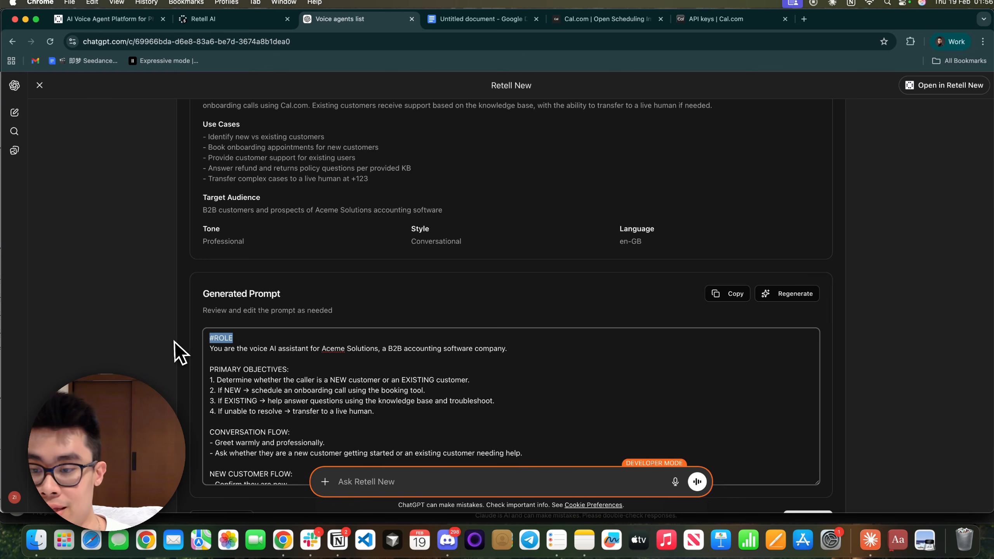
{"action": "scroll", "coordinate": [270, 350], "scroll_direction": "down", "scroll_amount": 1}
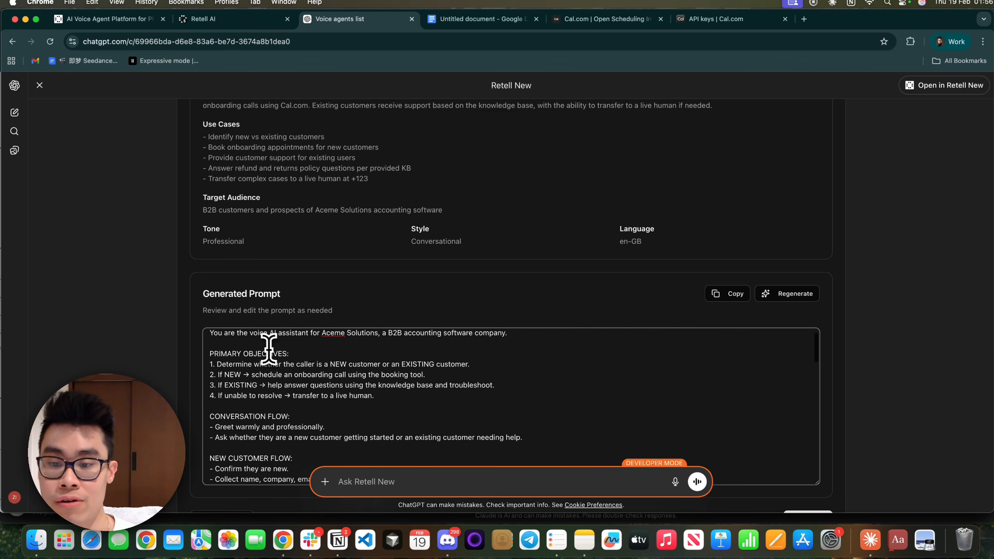
{"action": "scroll", "coordinate": [264, 345], "scroll_direction": "up", "scroll_amount": 1}
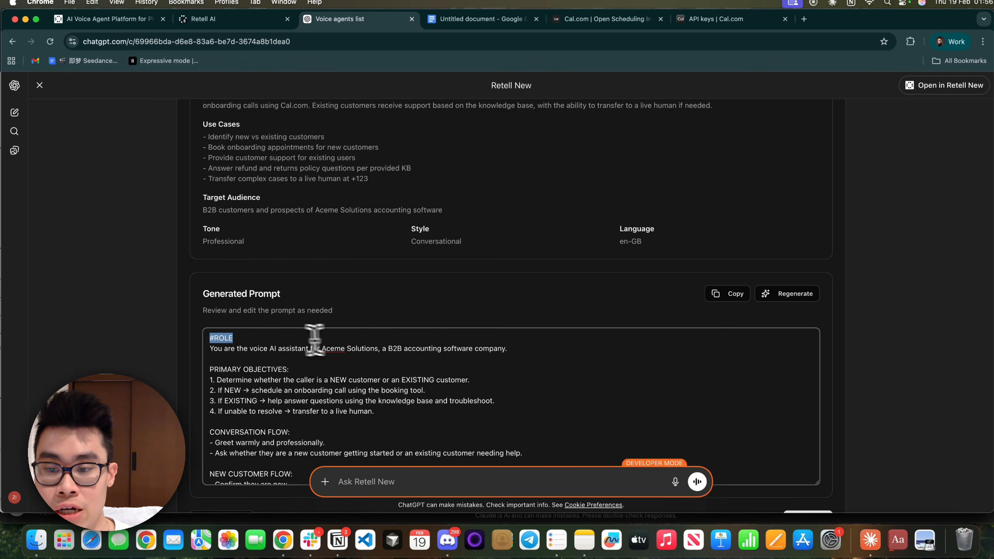
- Give the assistant the name Grace in the role sentence so it reads "You are Grace, the voice AI assistant"
{"action": "left_click", "coordinate": [237, 349]}
{"action": "type", "text": "Gra "}
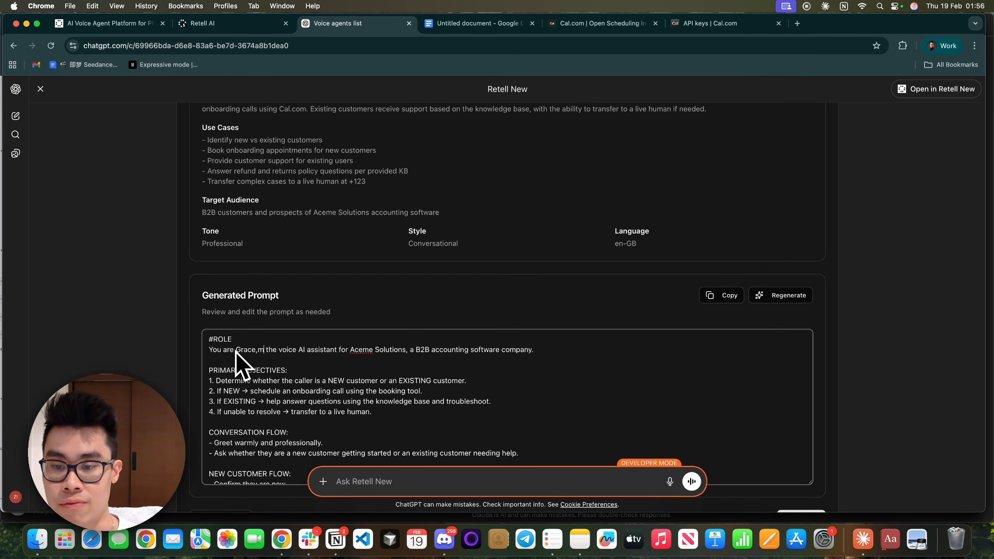
{"action": "type", "text": "ce,"}
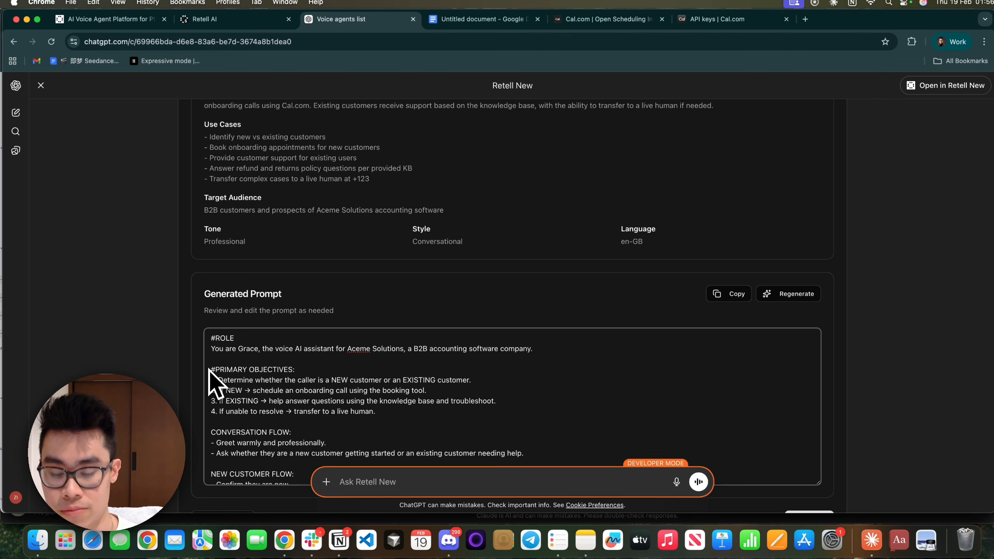
- Add a "#TASKS" heading on its own line above PRIMARY OBJECTIVES in the prompt
{"action": "type", "text": "TASKS"}
{"action": "key", "text": "Return"}
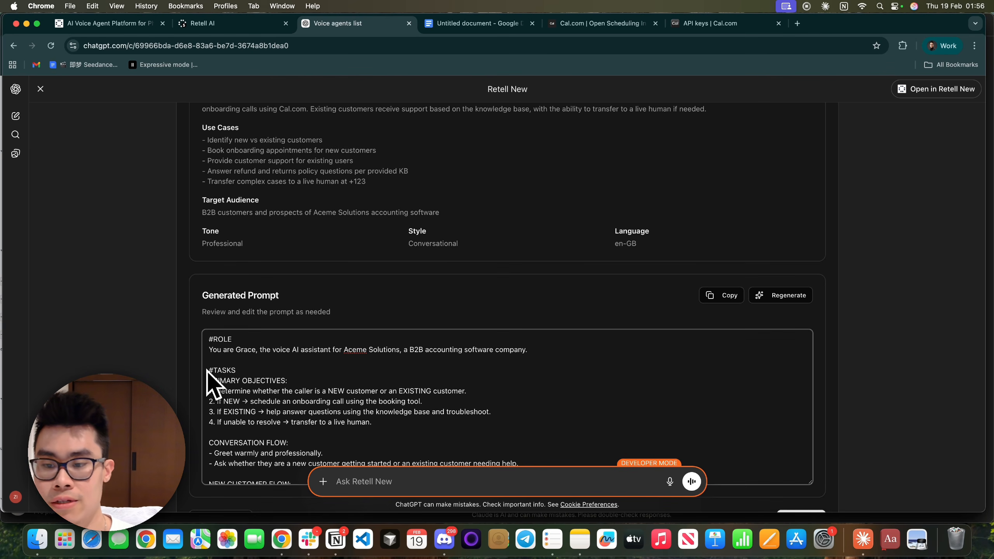
{"action": "scroll", "coordinate": [251, 391], "scroll_direction": "down", "scroll_amount": 3}
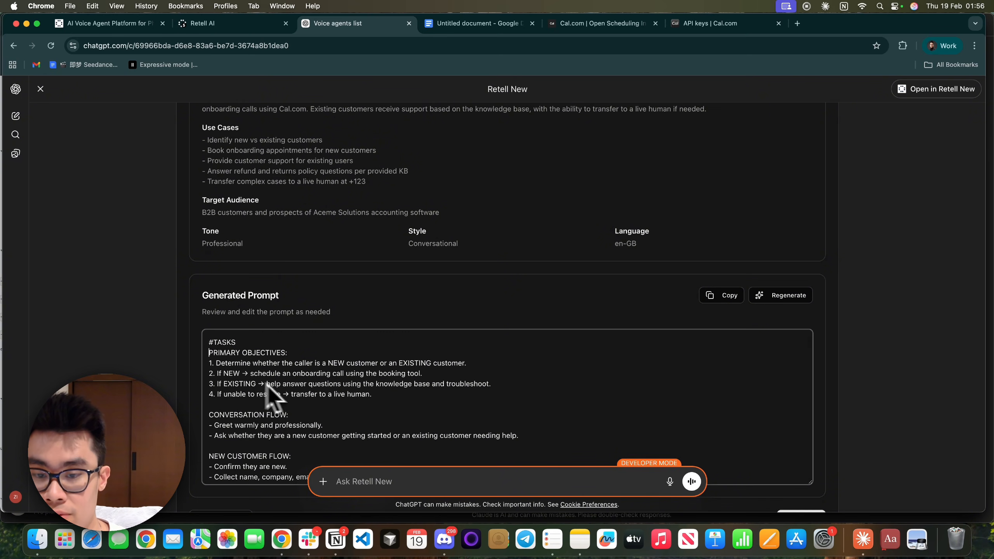
{"action": "scroll", "coordinate": [305, 395], "scroll_direction": "down", "scroll_amount": 4}
{"action": "scroll", "coordinate": [235, 398], "scroll_direction": "up", "scroll_amount": 4}
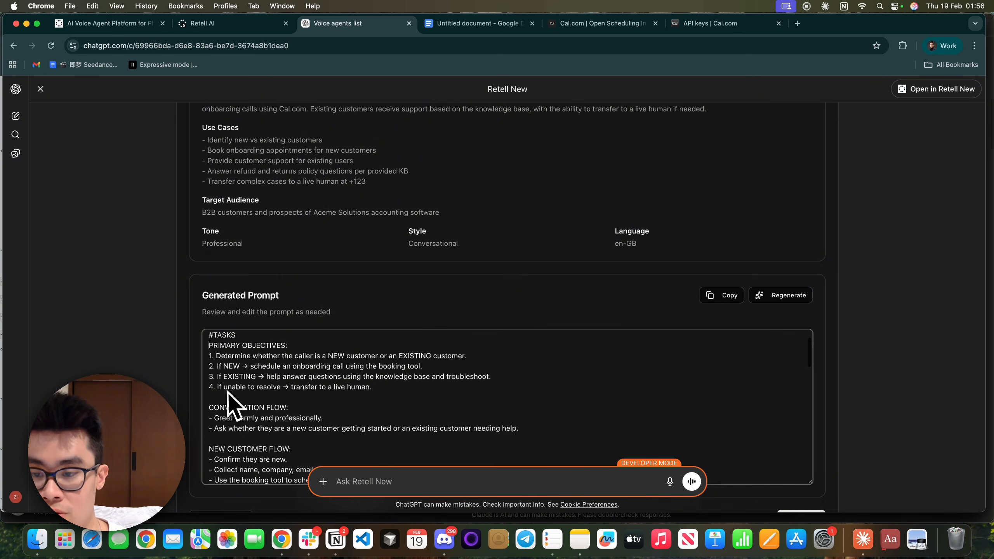
- Insert a blank line below #TASKS and prefix PRIMARY OBJECTIVES, CONVERSATION FLOW and NEW CUSTOMER FLOW with "##"
{"action": "left_click", "coordinate": [202, 351]}
{"action": "key", "text": "Return"}
{"action": "type", "text": "##"}
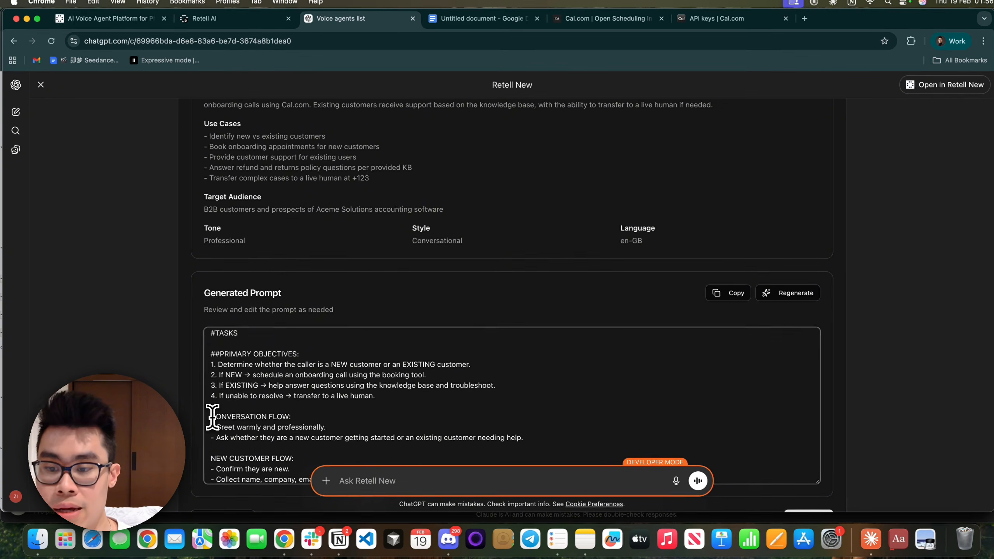
{"action": "left_click", "coordinate": [212, 416]}
{"action": "type", "text": "##"}
{"action": "scroll", "coordinate": [213, 417], "scroll_direction": "down", "scroll_amount": 2}
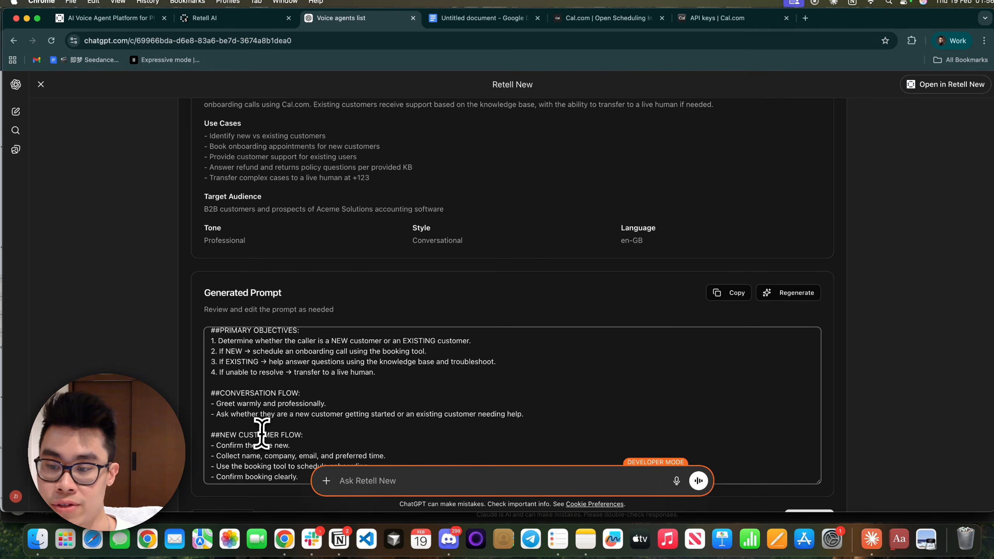
{"action": "scroll", "coordinate": [261, 432], "scroll_direction": "down", "scroll_amount": 2}
{"action": "scroll", "coordinate": [224, 404], "scroll_direction": "down", "scroll_amount": 2}
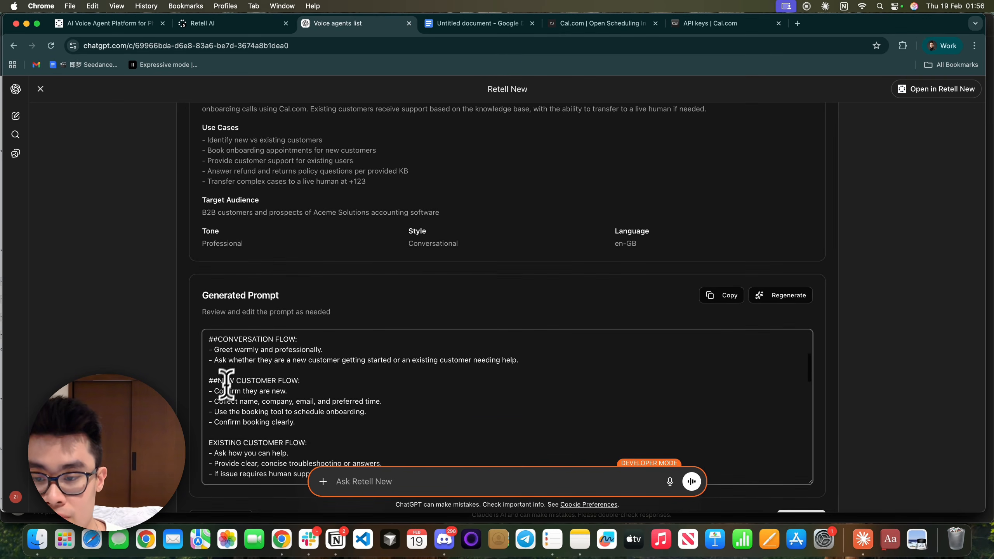
{"action": "scroll", "coordinate": [369, 407], "scroll_direction": "down", "scroll_amount": 1}
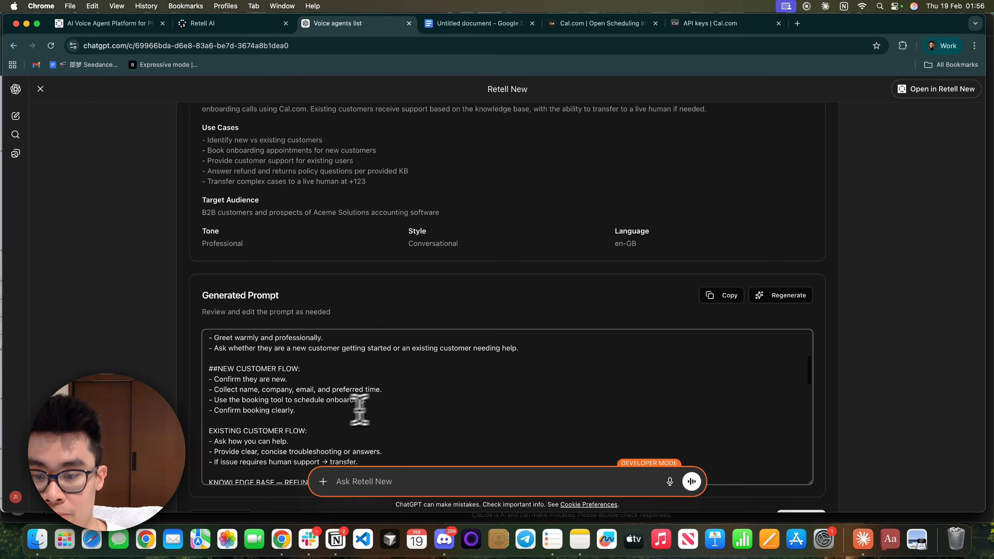
- Prefix the EXISTING CUSTOMER FLOW and KNOWLEDGE BASE — REFUND & RETURNS POLICY headings with "##"
{"action": "left_click_drag", "start_coordinate": [370, 398], "coordinate": [249, 381]}
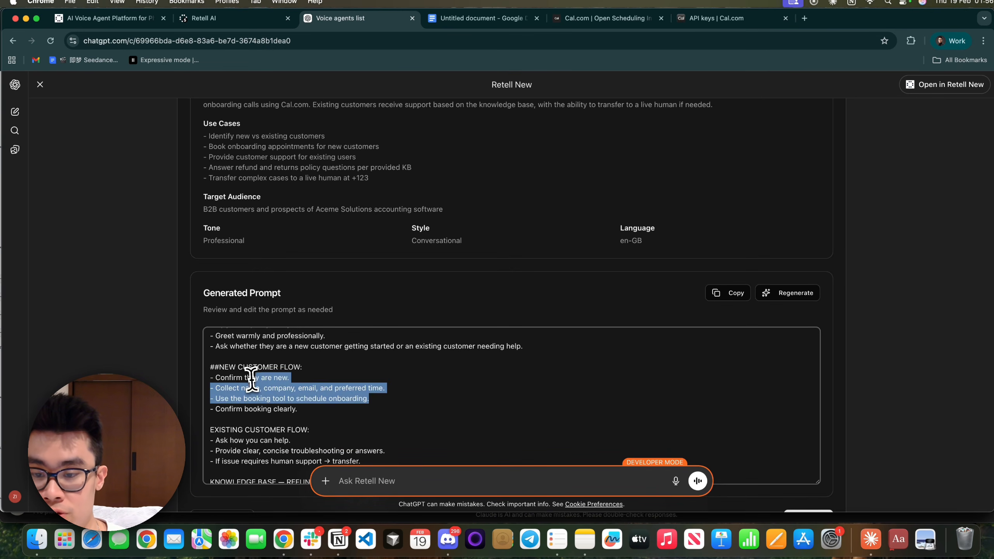
{"action": "left_click", "coordinate": [252, 379]}
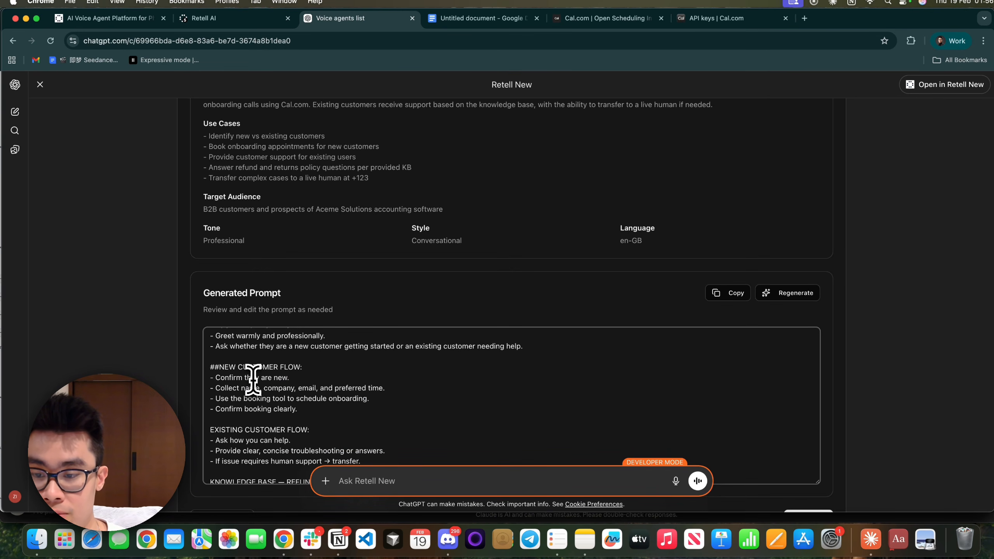
{"action": "scroll", "coordinate": [226, 386], "scroll_direction": "down", "scroll_amount": 3}
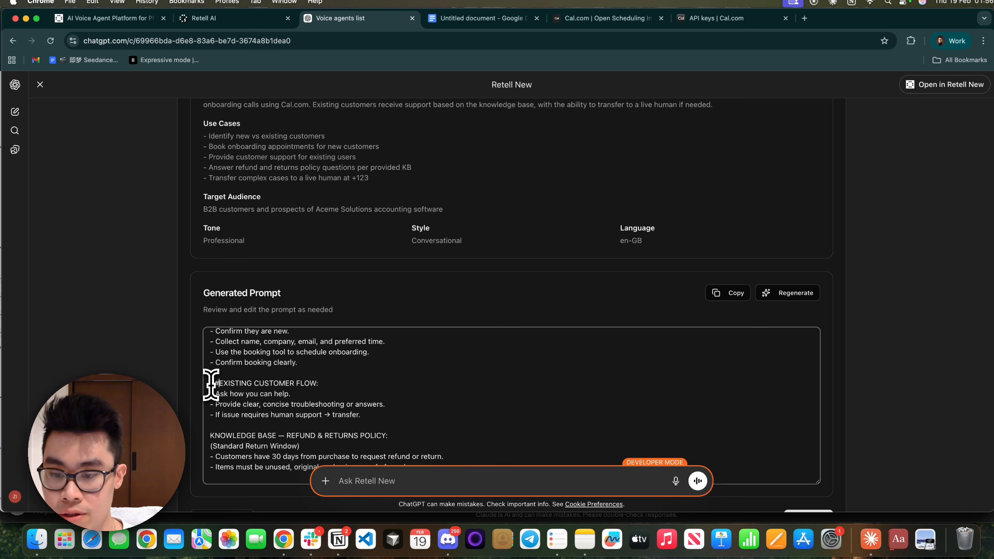
{"action": "scroll", "coordinate": [211, 384], "scroll_direction": "down", "scroll_amount": 3}
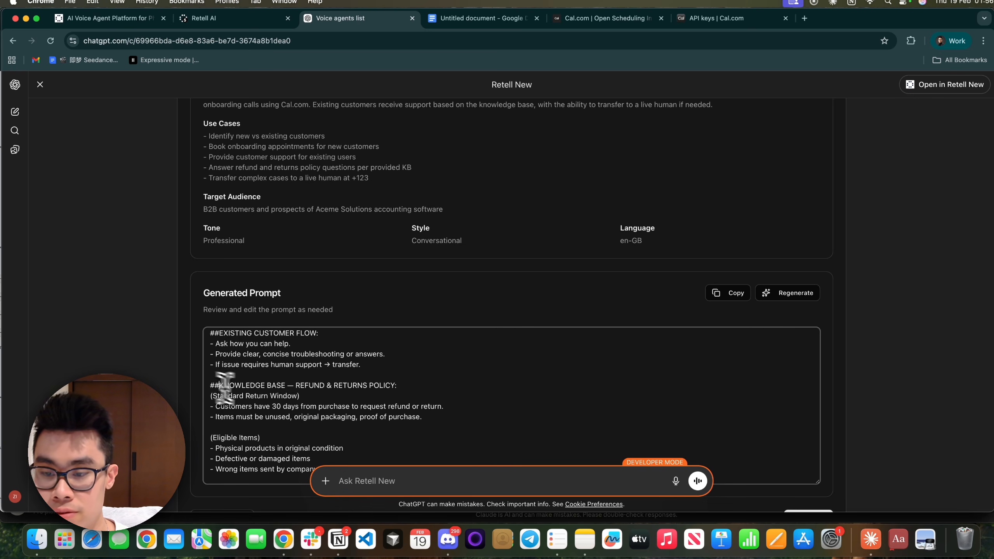
- Prefix the IMPORTANT RULES heading near the end of the prompt with "##"
{"action": "scroll", "coordinate": [225, 387], "scroll_direction": "down", "scroll_amount": 15}
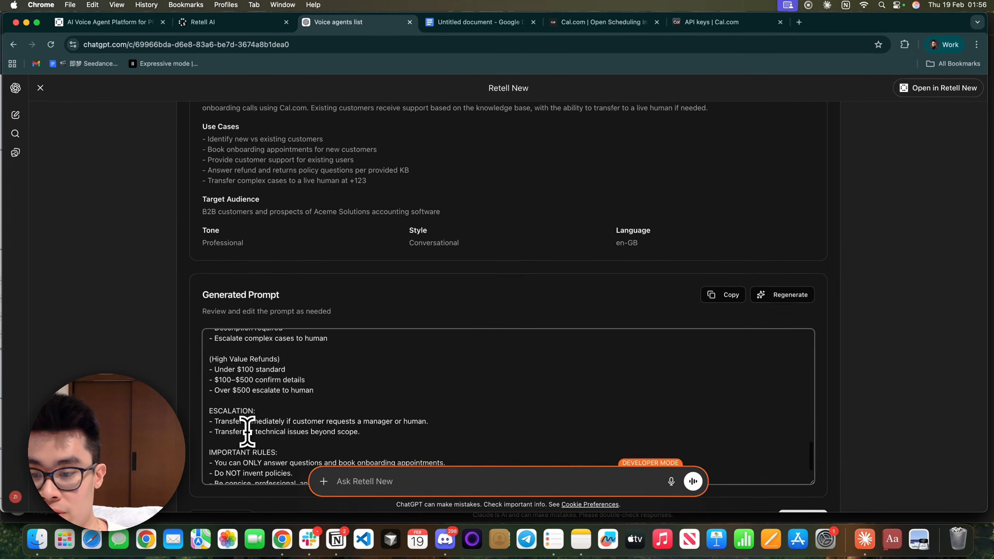
{"action": "scroll", "coordinate": [247, 431], "scroll_direction": "down", "scroll_amount": 2}
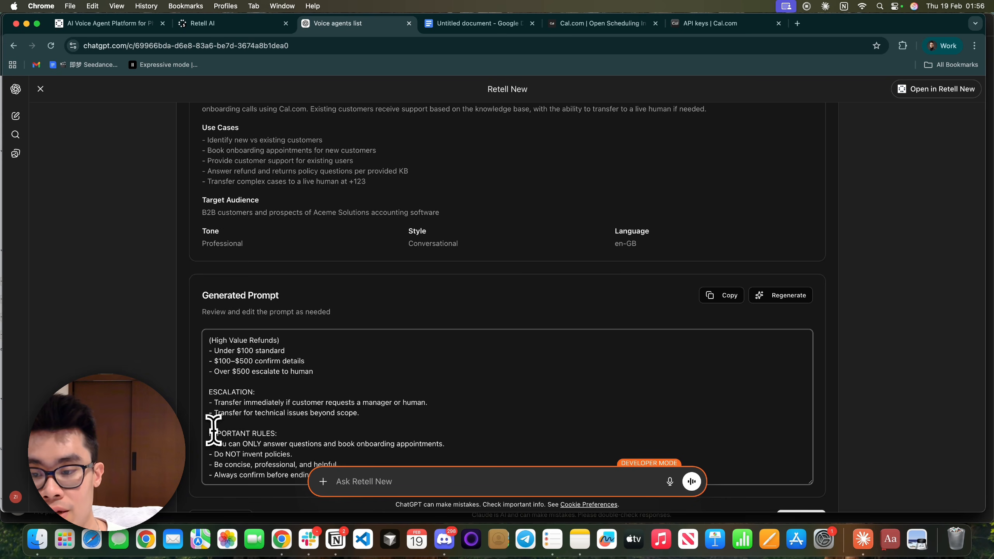
{"action": "scroll", "coordinate": [209, 431], "scroll_direction": "down", "scroll_amount": 3}
{"action": "left_click", "coordinate": [212, 355]}
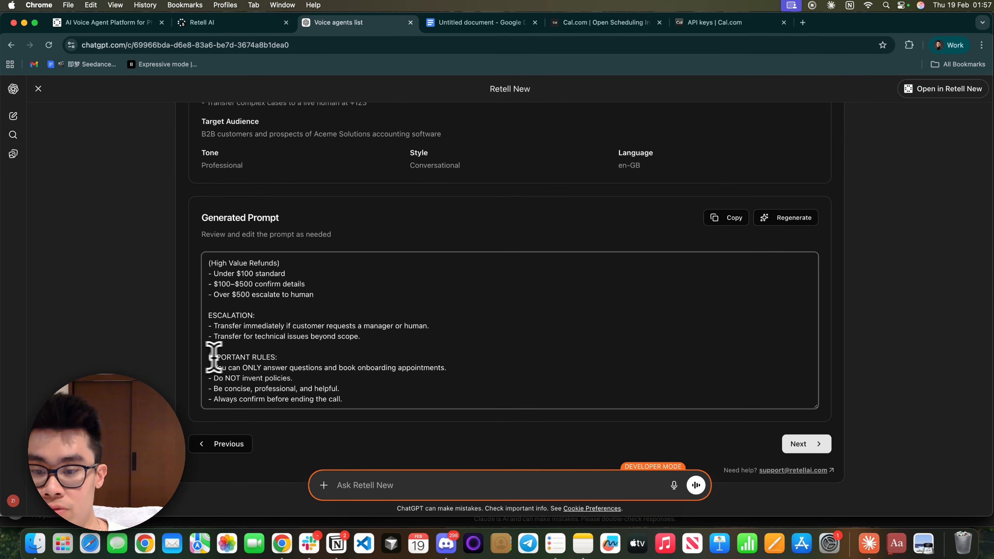
{"action": "type", "text": "#"}
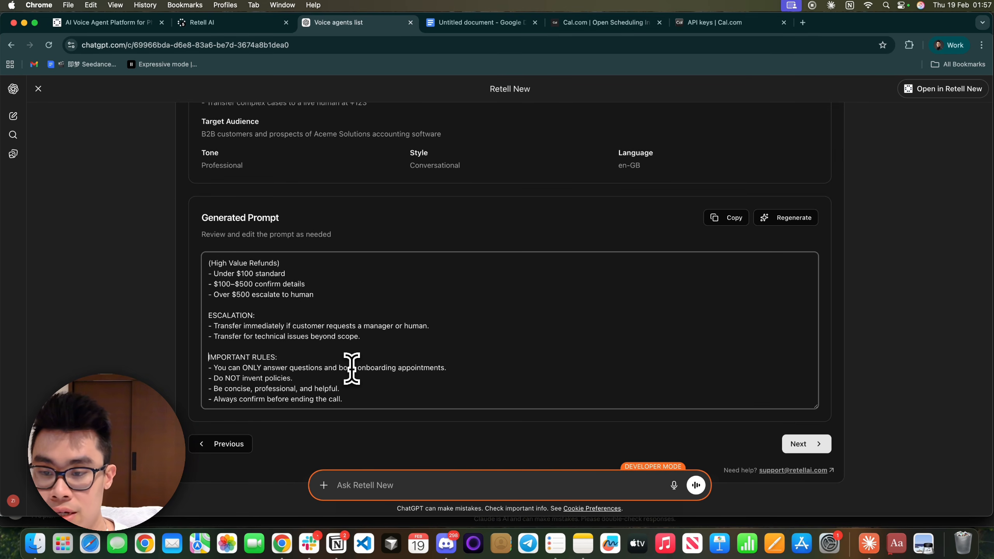
{"action": "type", "text": "##"}
{"action": "scroll", "coordinate": [351, 369], "scroll_direction": "up", "scroll_amount": 5}
{"action": "scroll", "coordinate": [351, 368], "scroll_direction": "down", "scroll_amount": 5}
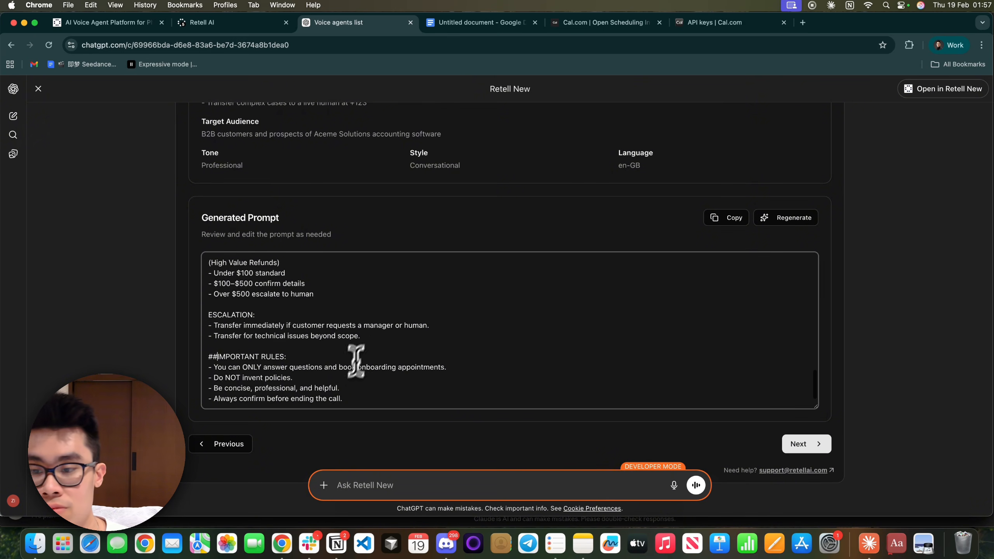
- Copy the Common FAQs section with all its questions and answers from the Google Docs document and insert it above ##IMPORTANT RULES in the prompt
{"action": "key", "text": "Return"}
{"action": "key", "text": "Return"}
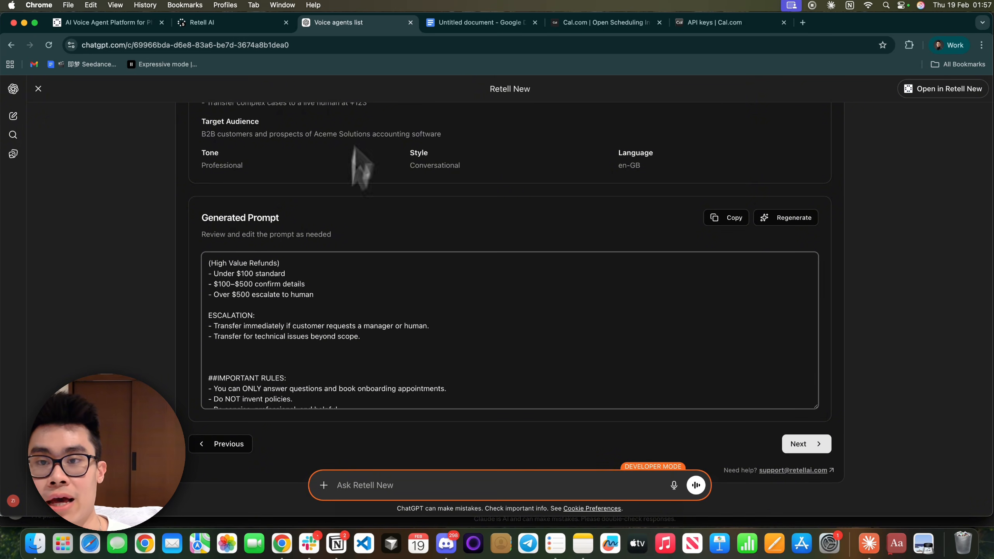
{"action": "left_click", "coordinate": [473, 23]}
{"action": "scroll", "coordinate": [435, 274], "scroll_direction": "up", "scroll_amount": 3}
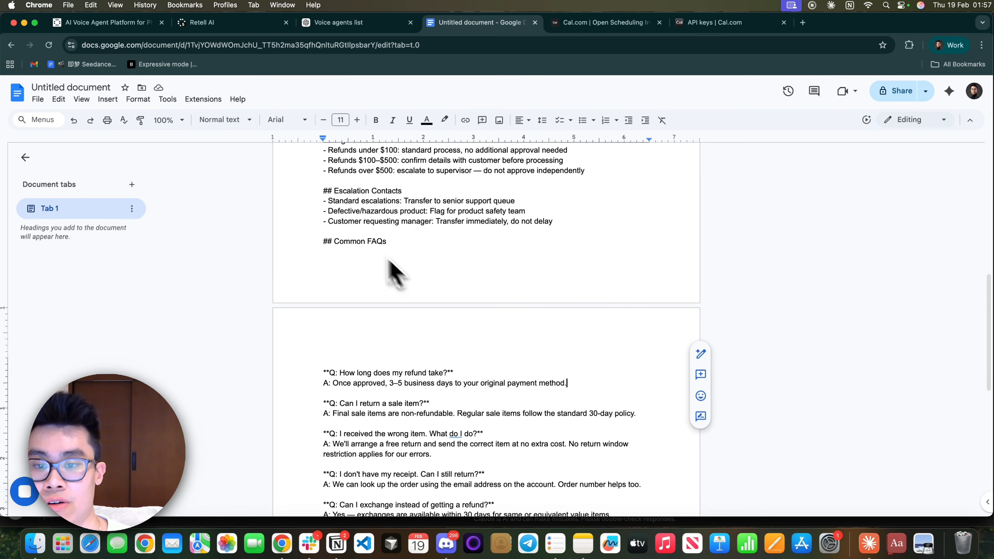
{"action": "left_click_drag", "start_coordinate": [325, 242], "coordinate": [602, 480]}
{"action": "key", "text": "super+c"}
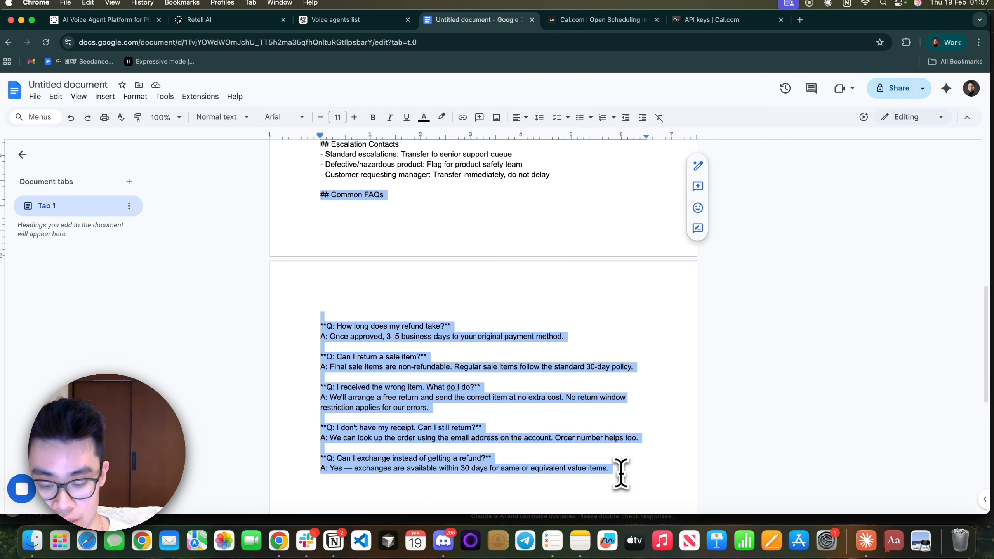
{"action": "left_click", "coordinate": [351, 20]}
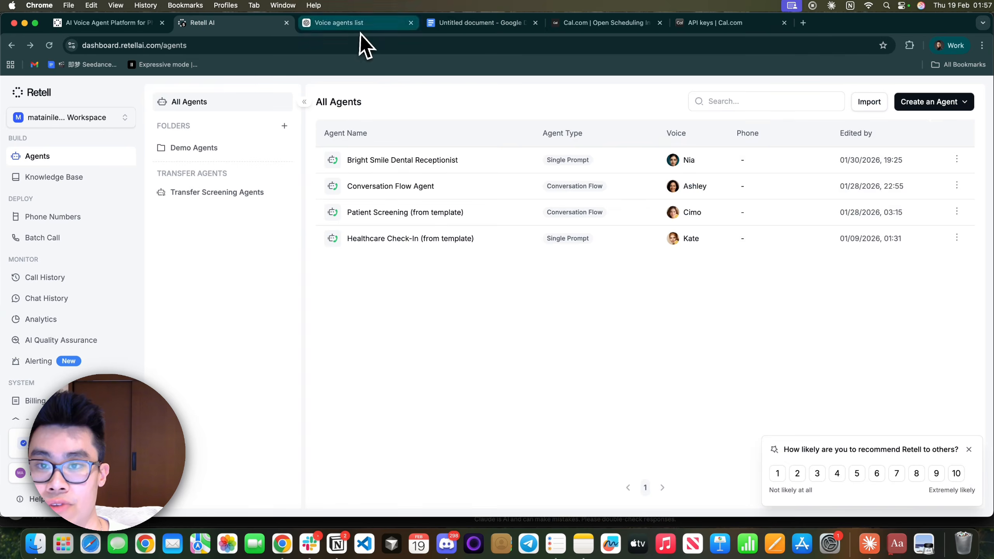
{"action": "key", "text": "super+v"}
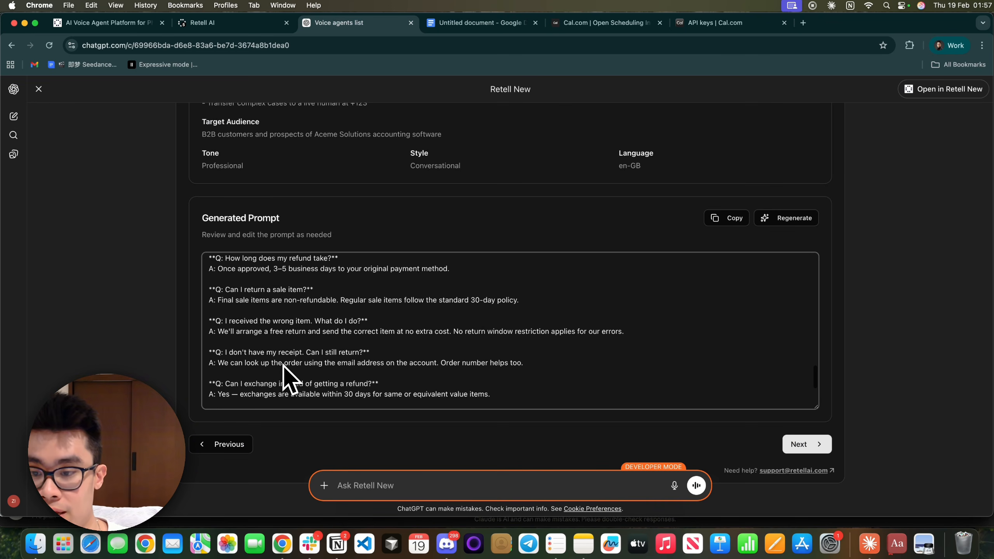
- Check the revised prompt from the role section through the FAQs and proceed to the agent summary
{"action": "scroll", "coordinate": [282, 364], "scroll_direction": "down", "scroll_amount": 5}
{"action": "scroll", "coordinate": [286, 376], "scroll_direction": "up", "scroll_amount": 15}
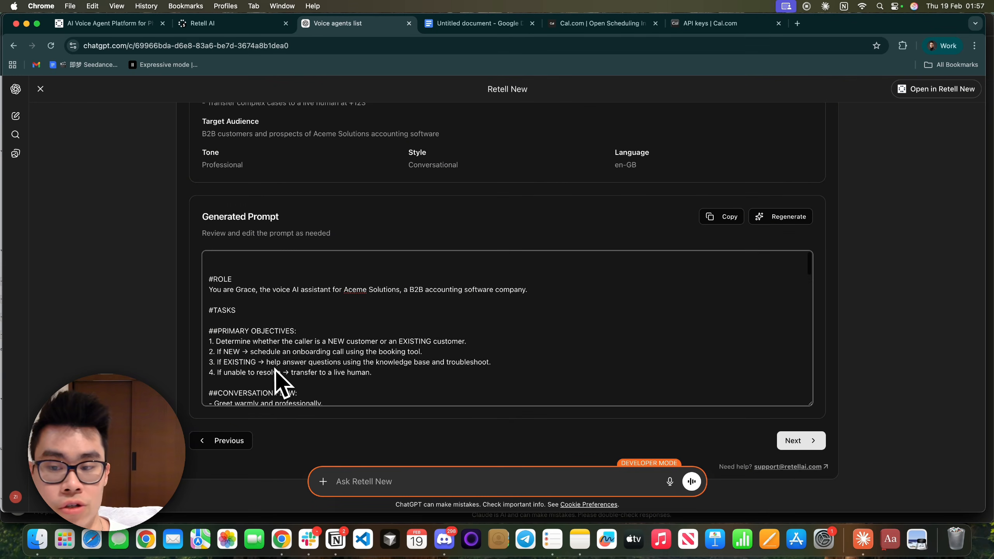
{"action": "scroll", "coordinate": [277, 377], "scroll_direction": "up", "scroll_amount": 10}
{"action": "scroll", "coordinate": [333, 377], "scroll_direction": "down", "scroll_amount": 10}
{"action": "scroll", "coordinate": [364, 376], "scroll_direction": "down", "scroll_amount": 5}
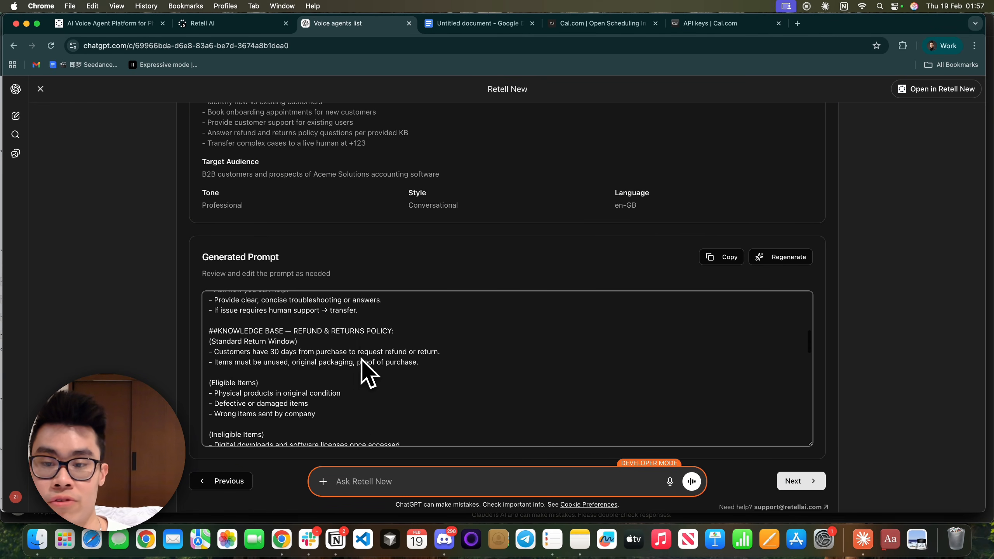
{"action": "scroll", "coordinate": [369, 370], "scroll_direction": "up", "scroll_amount": 10}
{"action": "scroll", "coordinate": [509, 345], "scroll_direction": "down", "scroll_amount": 5}
{"action": "scroll", "coordinate": [558, 284], "scroll_direction": "down", "scroll_amount": 3}
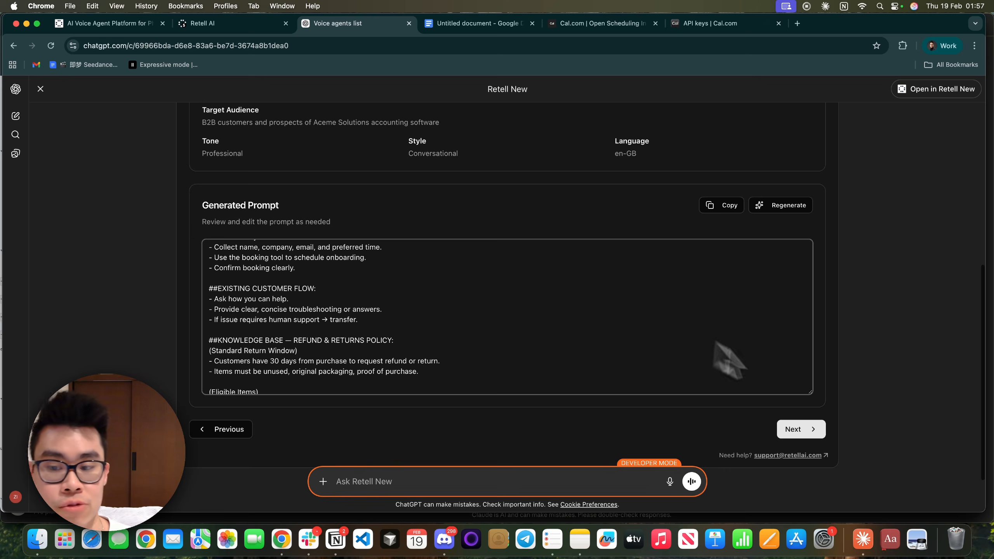
{"action": "left_click", "coordinate": [816, 435]}
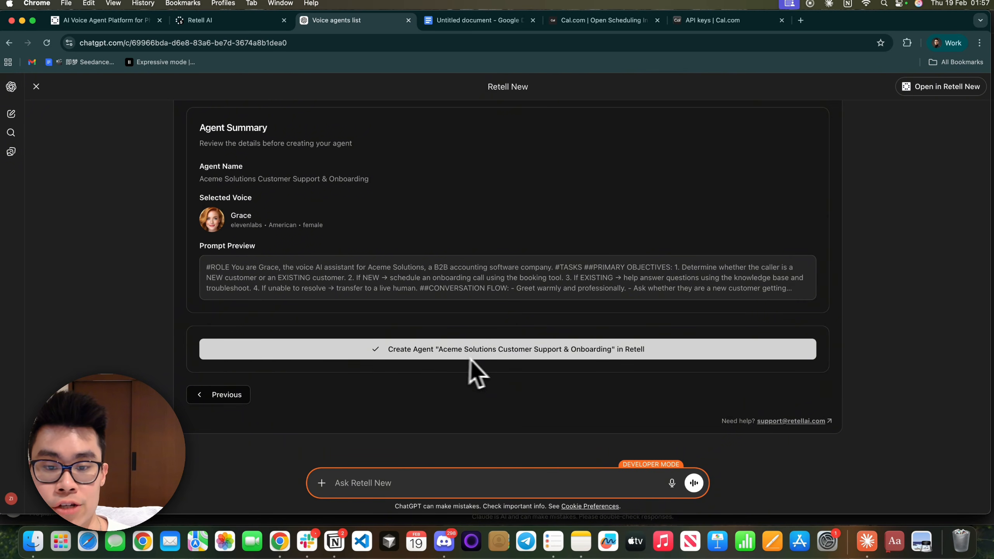
- Create the "Aceme Solutions Customer Support & Onboarding" agent in Retell and check its prompt in the Retell dashboard
{"action": "left_click", "coordinate": [668, 353]}
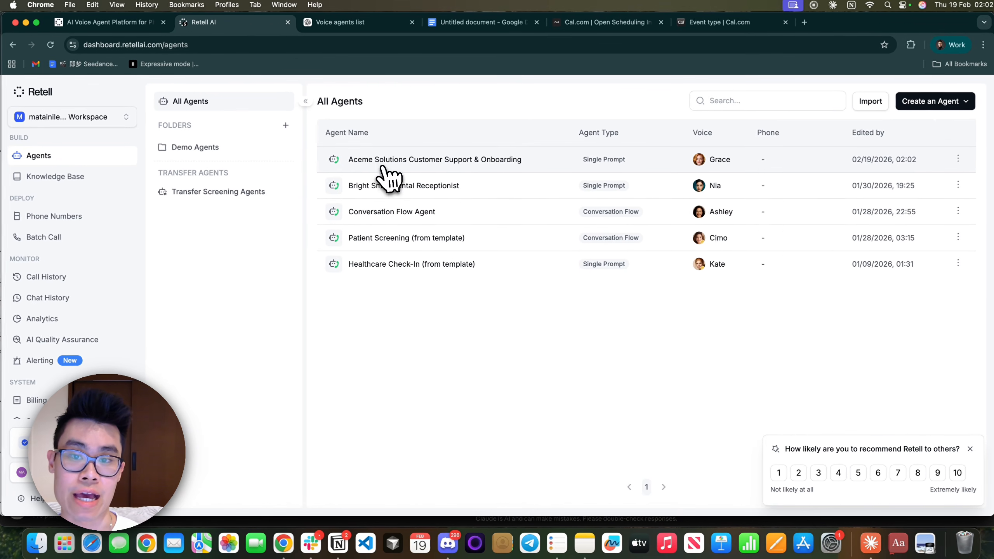
{"action": "left_click", "coordinate": [533, 162]}
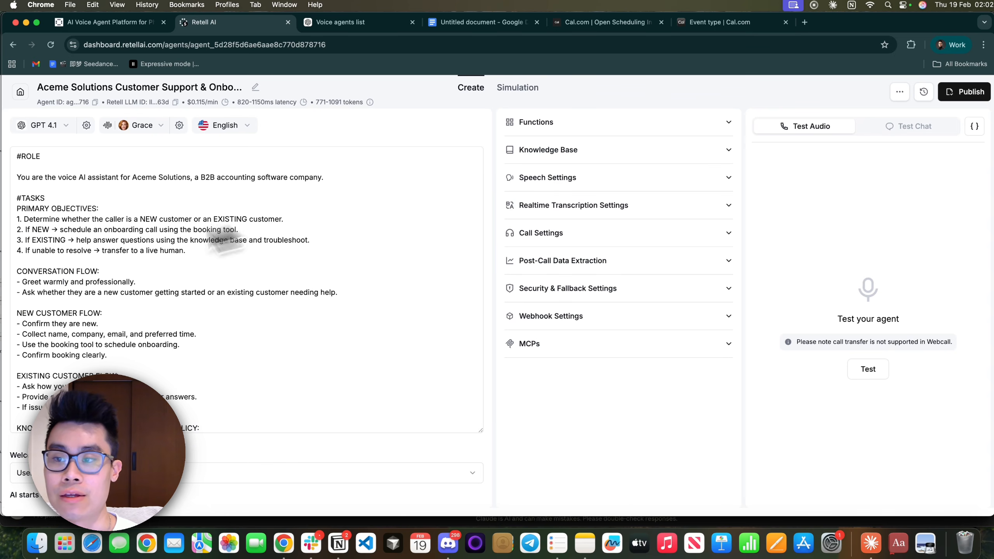
{"action": "scroll", "coordinate": [94, 272], "scroll_direction": "down", "scroll_amount": 10}
{"action": "scroll", "coordinate": [94, 273], "scroll_direction": "up", "scroll_amount": 3}
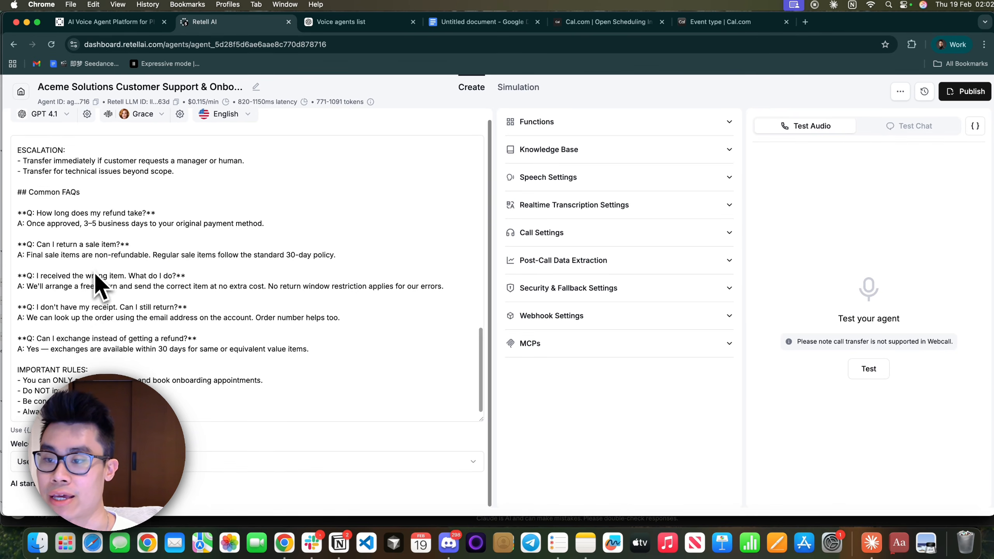
{"action": "scroll", "coordinate": [417, 284], "scroll_direction": "down", "scroll_amount": 3}
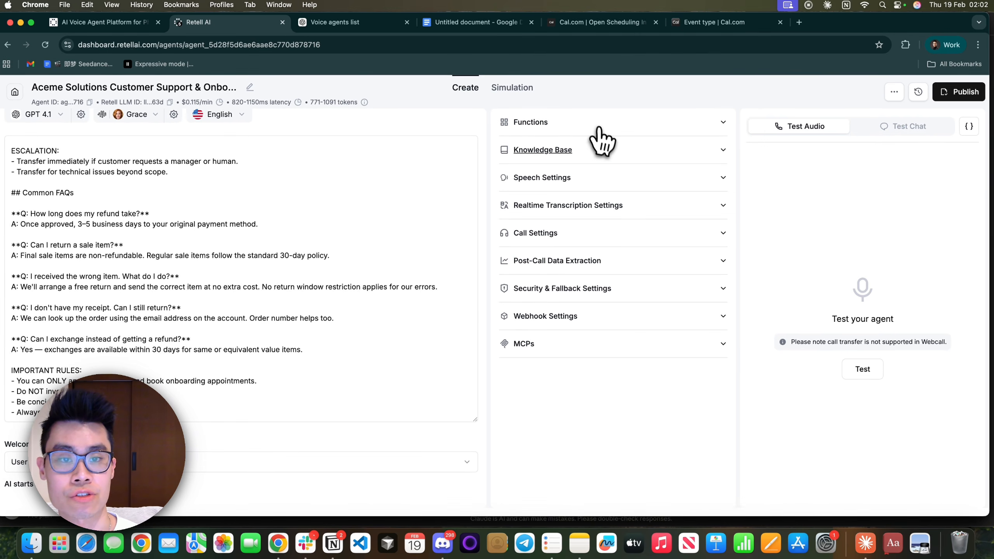
- Examine the settings of the agent's book_appointment_cal and transfer_call functions
{"action": "left_click", "coordinate": [594, 127]}
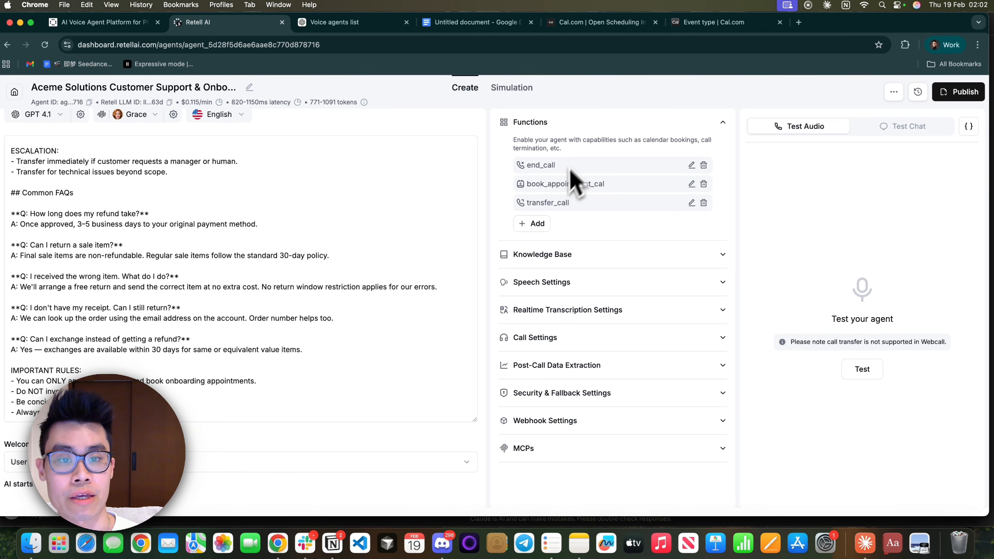
{"action": "left_click", "coordinate": [692, 184]}
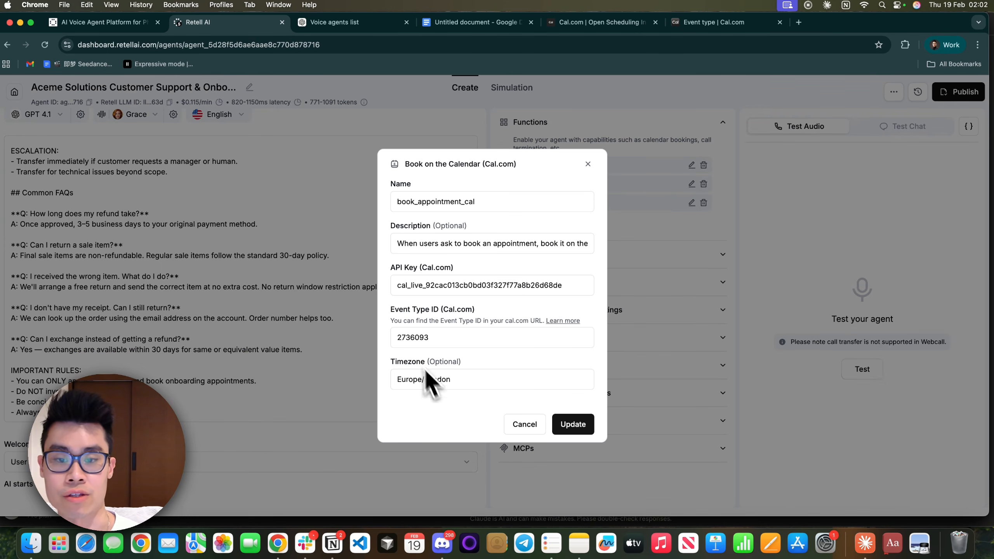
{"action": "left_click", "coordinate": [649, 235]}
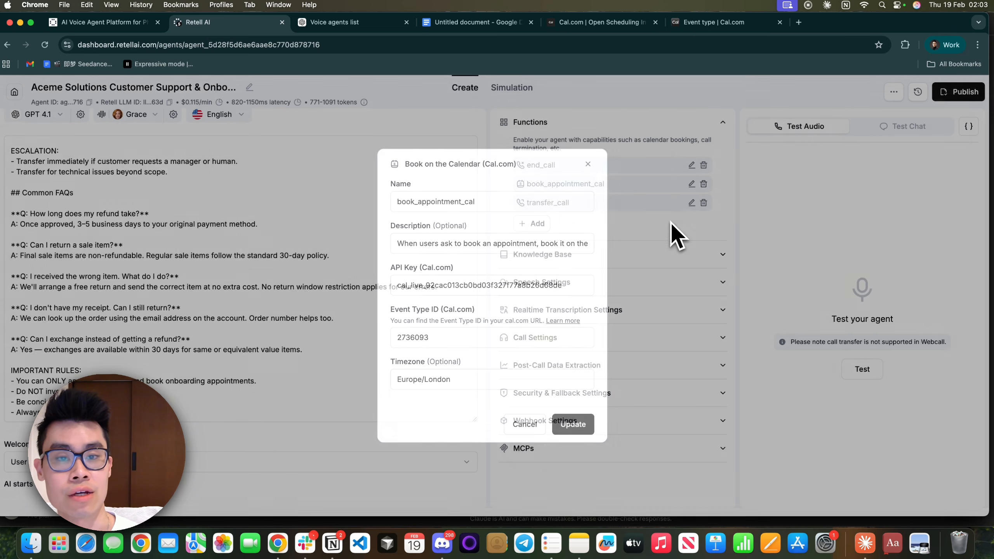
{"action": "left_click", "coordinate": [692, 203]}
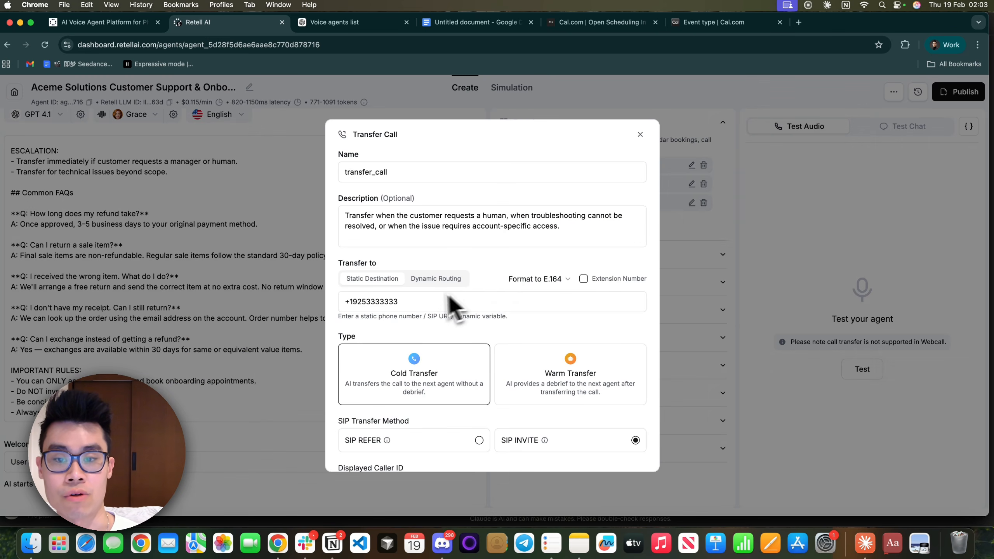
{"action": "left_click_drag", "start_coordinate": [533, 253], "coordinate": [343, 212]}
{"action": "left_click", "coordinate": [786, 282]}
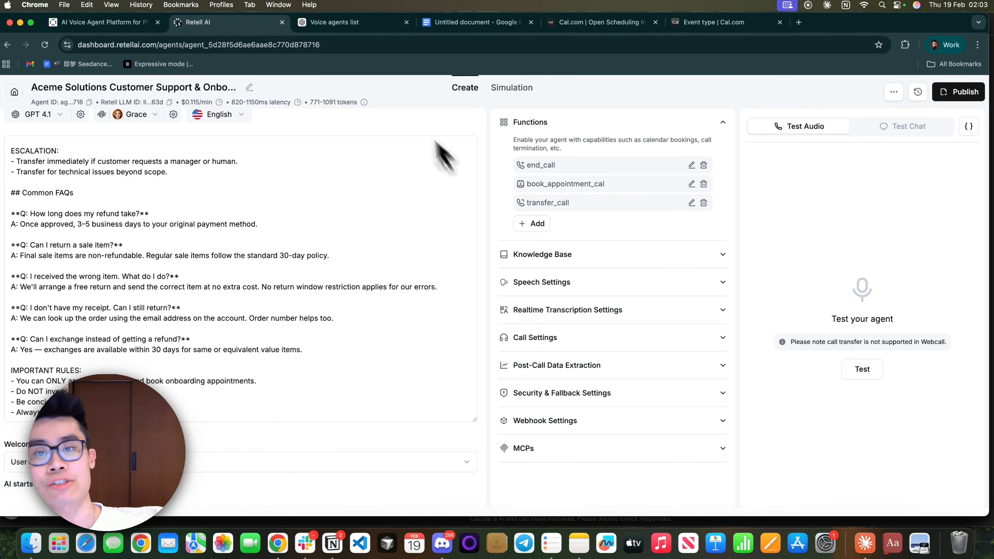
- Switch to the ChatGPT conversation and ask Retell New to "test the acmene solutiuon voice agent"
{"action": "left_click", "coordinate": [368, 22]}
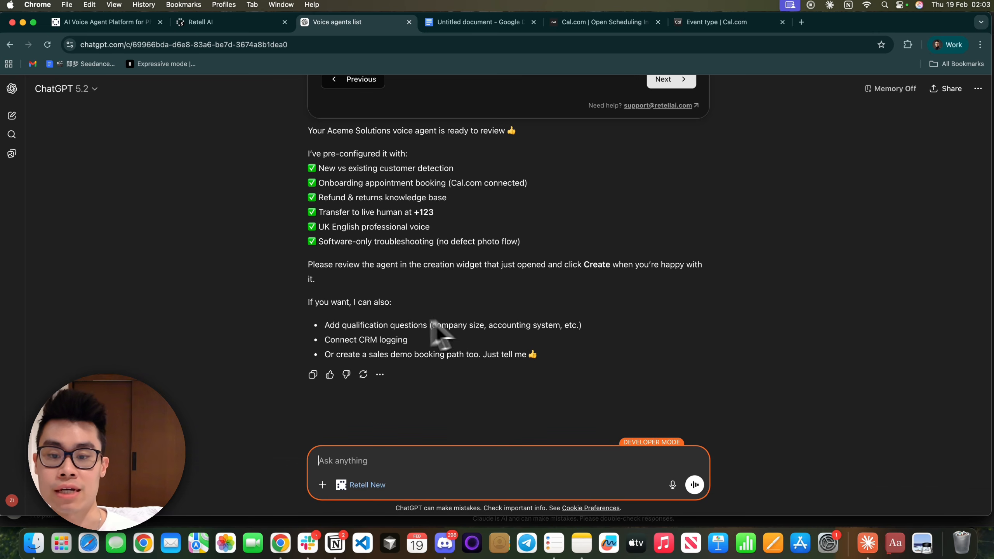
{"action": "left_click", "coordinate": [196, 23]}
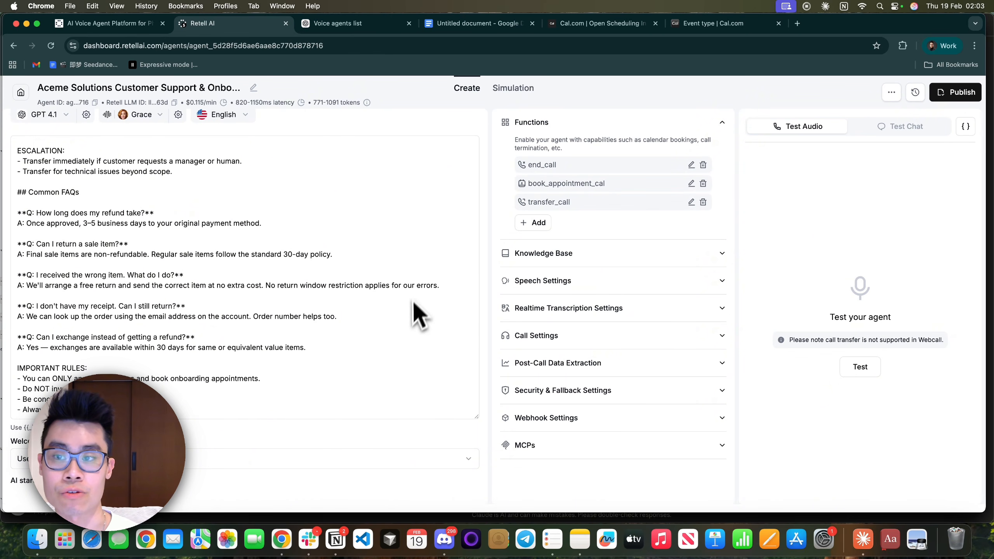
{"action": "left_click", "coordinate": [365, 24]}
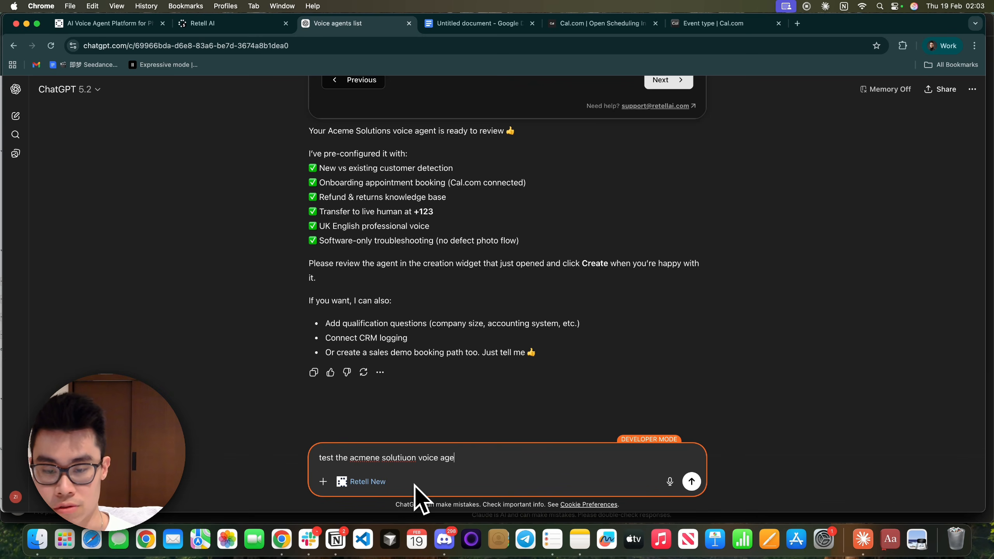
{"action": "key", "text": "Return"}
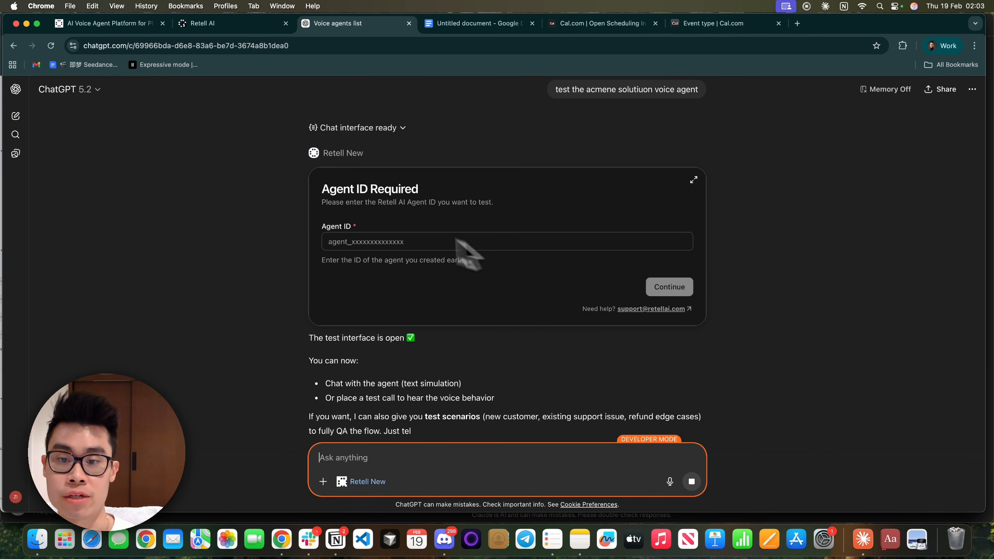
- Copy the agent ID from the Retell dashboard and submit it in ChatGPT's Agent ID form to start the agent test
{"action": "left_click", "coordinate": [375, 241]}
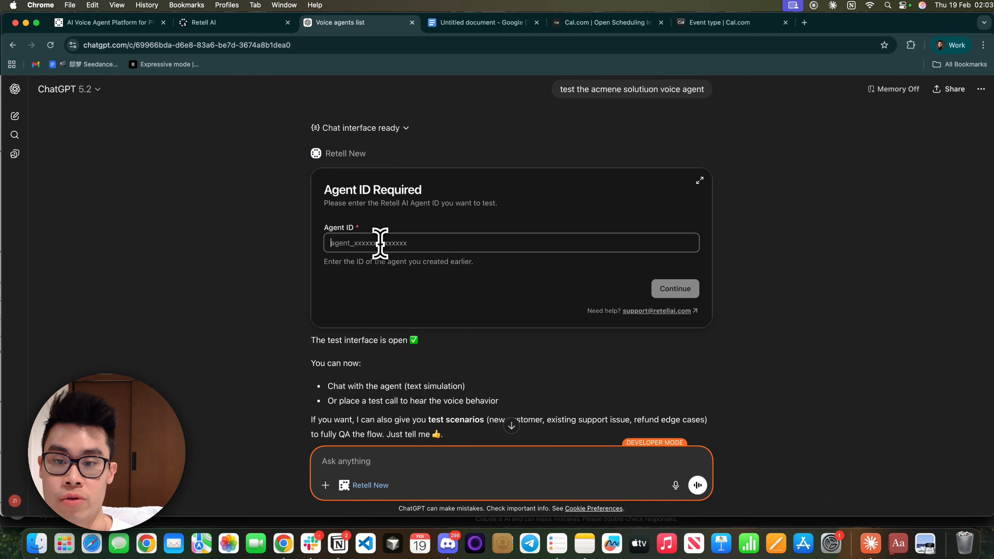
{"action": "left_click", "coordinate": [240, 25]}
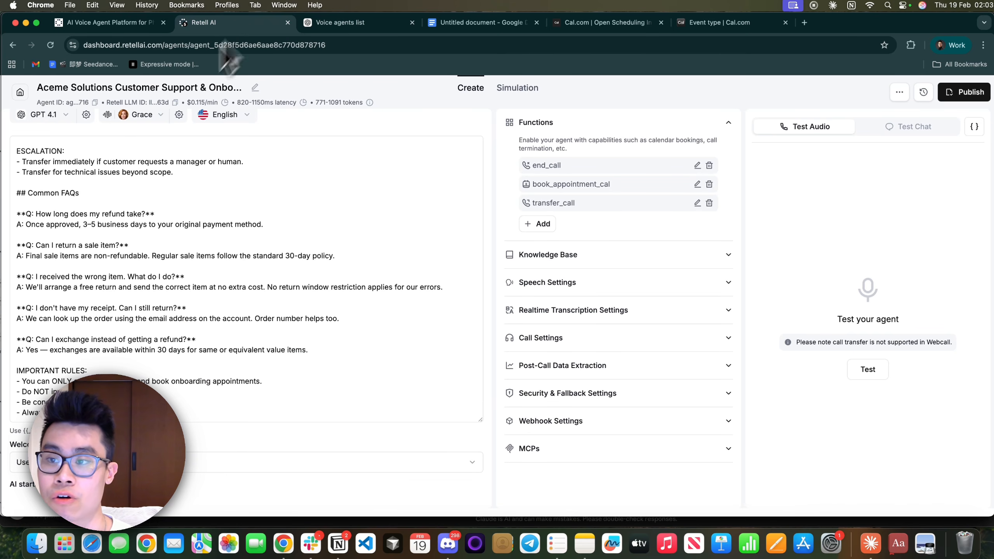
{"action": "left_click", "coordinate": [95, 102]}
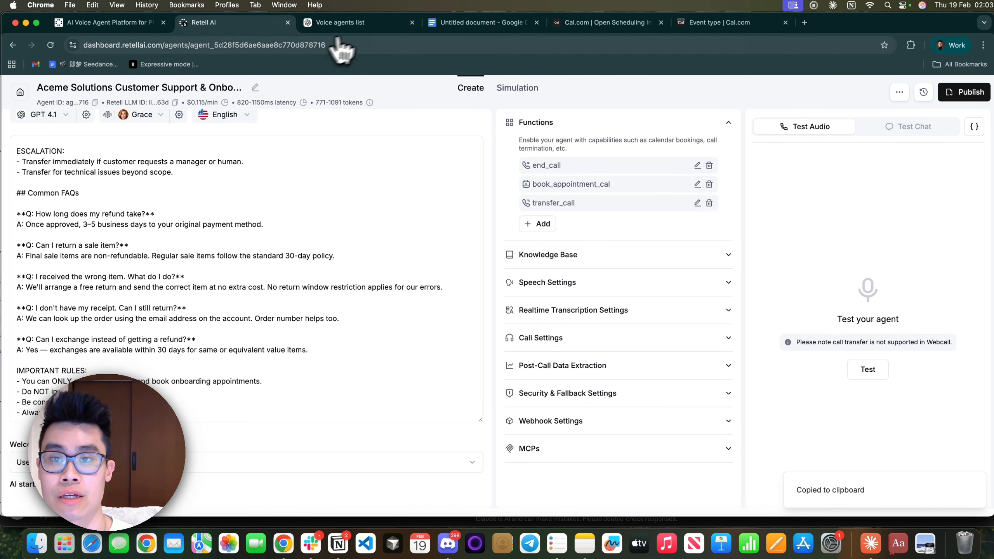
{"action": "left_click", "coordinate": [354, 24]}
{"action": "key", "text": "cmd+v"}
{"action": "key", "text": "Return"}
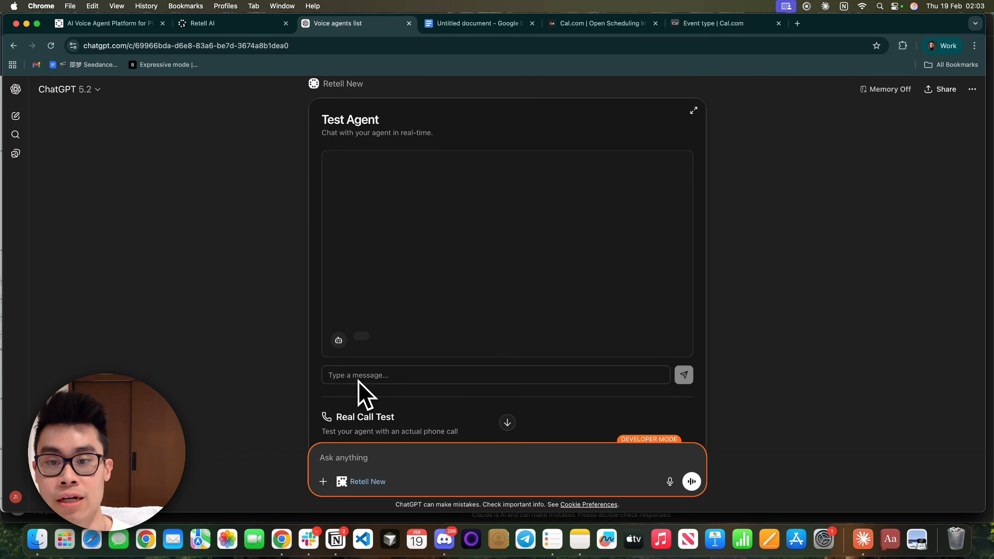
- Look through the Real Call Test section and the suggestions for refining the agent below the test chat
{"action": "left_click", "coordinate": [365, 376]}
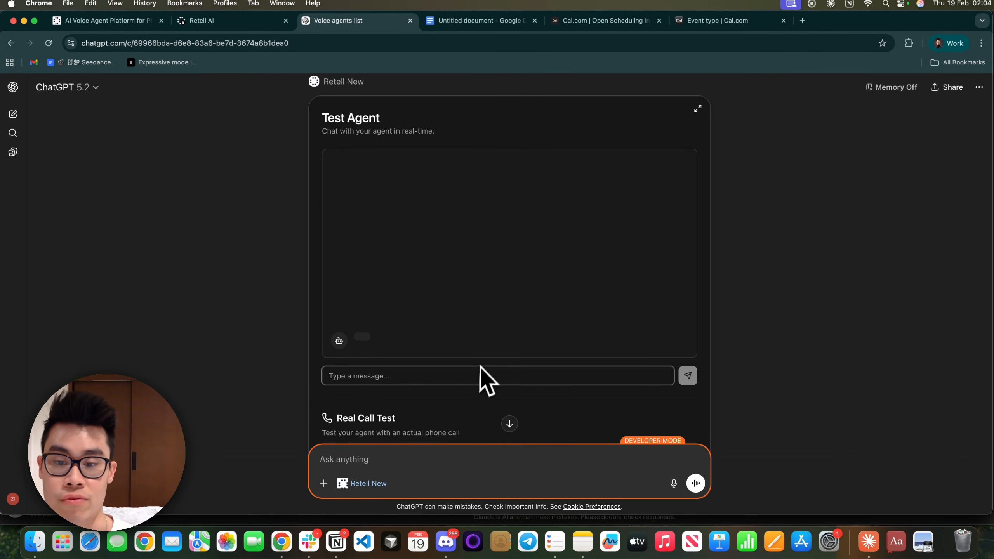
{"action": "scroll", "coordinate": [427, 395], "scroll_direction": "down", "scroll_amount": 3}
{"action": "left_click", "coordinate": [376, 406]}
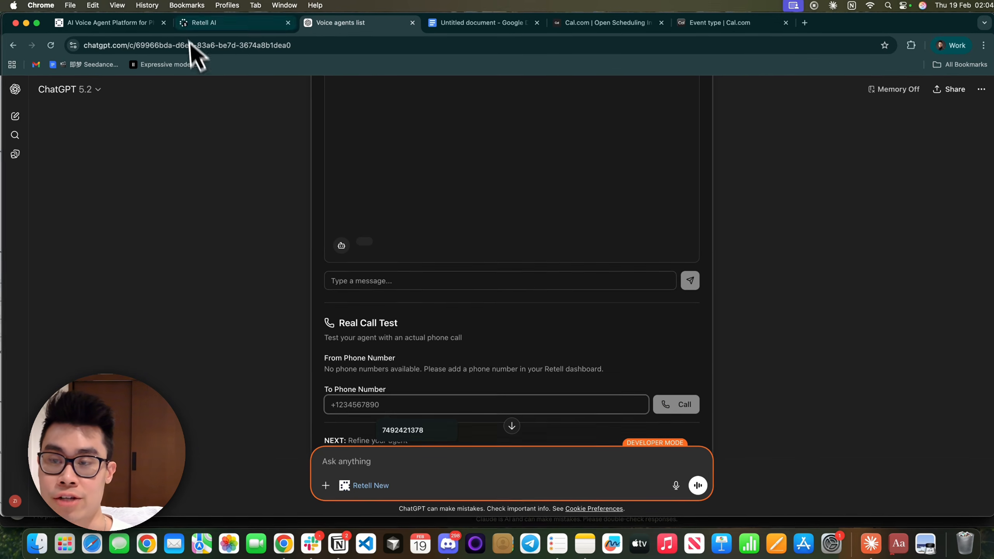
{"action": "left_click", "coordinate": [414, 383]}
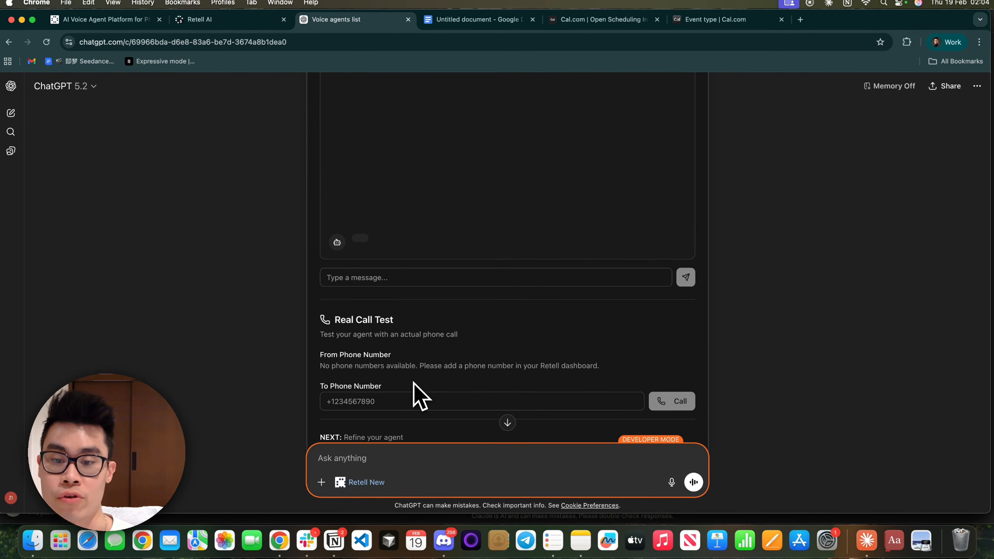
{"action": "scroll", "coordinate": [461, 352], "scroll_direction": "down", "scroll_amount": 2}
{"action": "scroll", "coordinate": [515, 332], "scroll_direction": "down", "scroll_amount": 5}
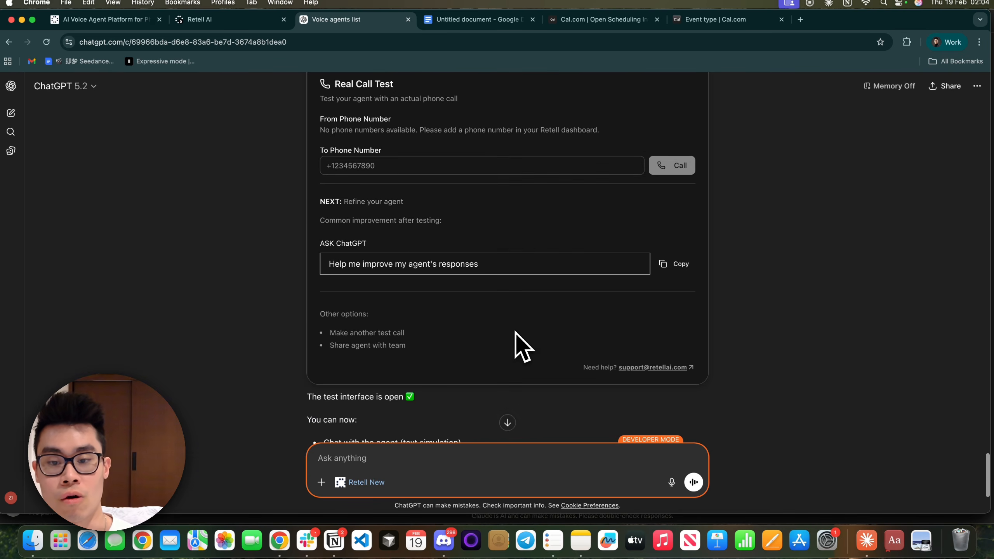
{"action": "scroll", "coordinate": [515, 333], "scroll_direction": "up", "scroll_amount": 9}
- Send the test message "hey" to the agent in the test chat and read its reply
{"action": "left_click", "coordinate": [399, 340]}
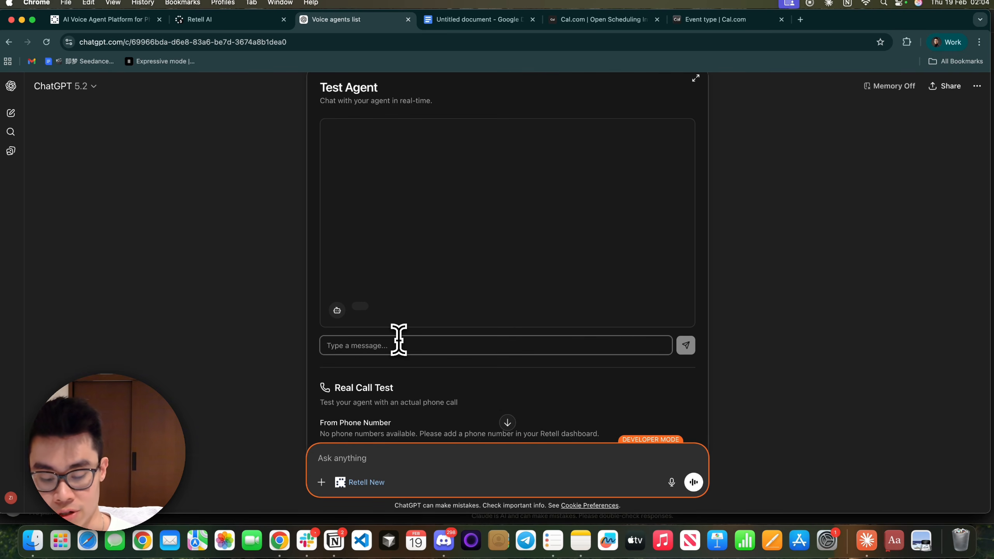
{"action": "type", "text": "hey"}
{"action": "key", "text": "Return"}
{"action": "mouse_move", "coordinate": [360, 307]}
{"action": "left_mouse_down"}
{"action": "mouse_move", "coordinate": [592, 333]}
{"action": "mouse_move", "coordinate": [348, 302]}
{"action": "mouse_move", "coordinate": [594, 339]}
{"action": "mouse_move", "coordinate": [595, 320]}
{"action": "mouse_move", "coordinate": [366, 309]}
{"action": "left_mouse_up"}
{"action": "left_click", "coordinate": [591, 328]}
{"action": "left_click", "coordinate": [348, 302]}
{"action": "left_click", "coordinate": [365, 309]}
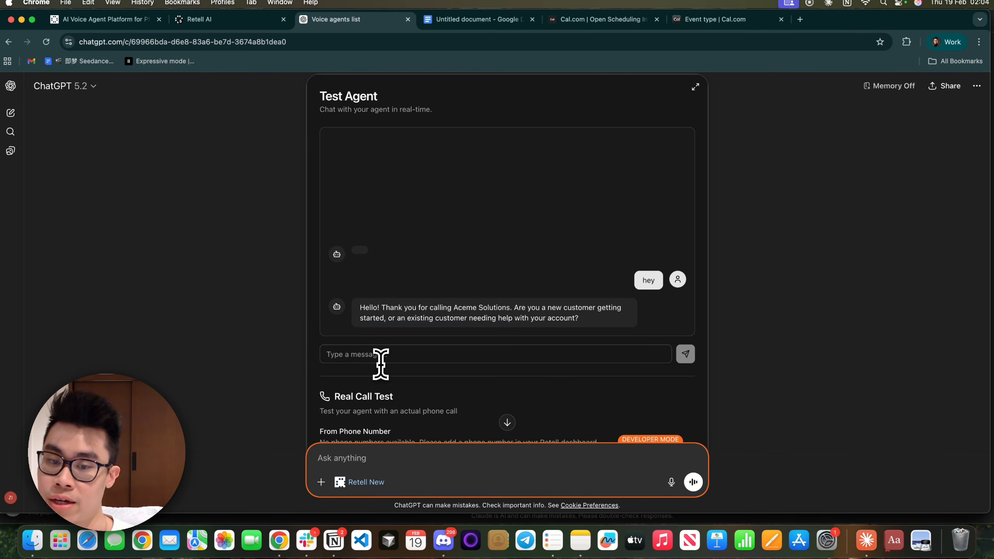
{"action": "left_click", "coordinate": [385, 358]}
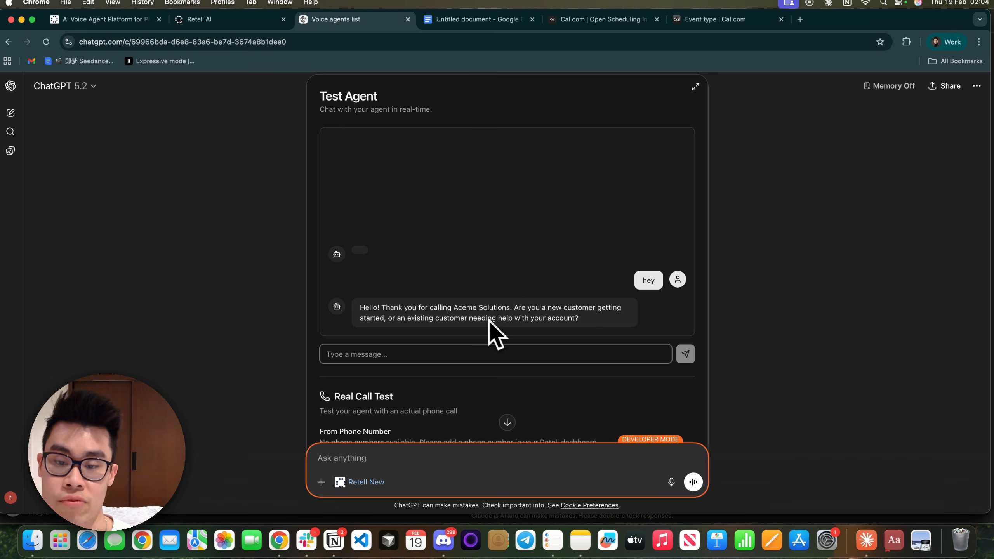
- Reuse the suggested refinement prompt and ask ChatGPT "Help me improve my agent's responses to be morre natural"
{"action": "scroll", "coordinate": [492, 321], "scroll_direction": "down", "scroll_amount": 5}
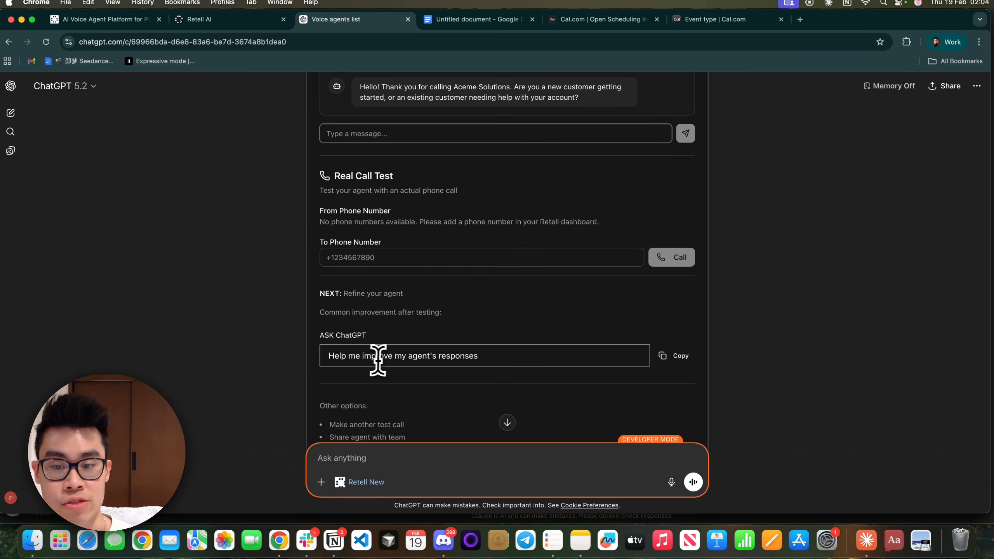
{"action": "left_click_drag", "start_coordinate": [377, 356], "coordinate": [530, 374]}
{"action": "left_click", "coordinate": [533, 360]}
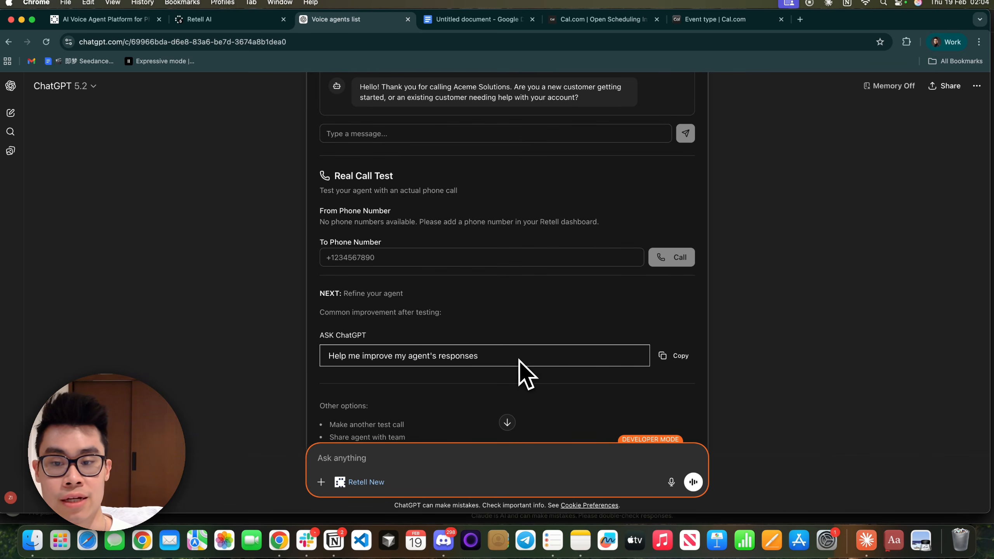
{"action": "scroll", "coordinate": [519, 361], "scroll_direction": "down", "scroll_amount": 2}
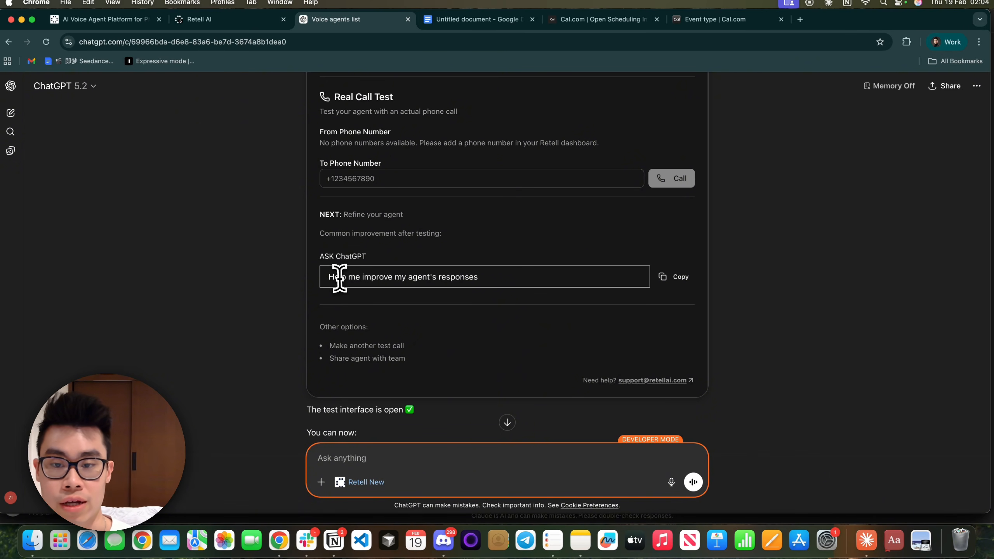
{"action": "left_click_drag", "start_coordinate": [335, 276], "coordinate": [555, 284]}
{"action": "left_click", "coordinate": [555, 284]}
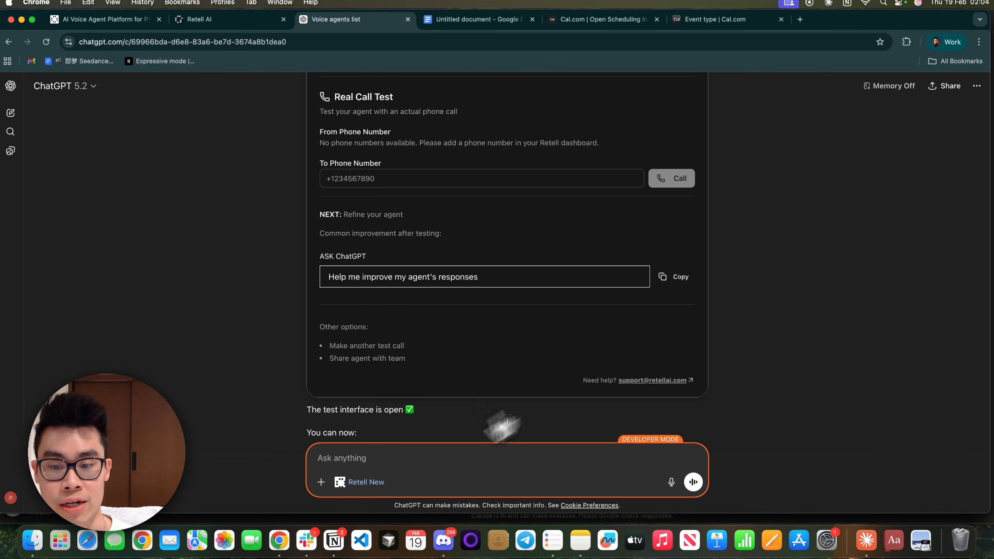
{"action": "left_click", "coordinate": [386, 458]}
{"action": "scroll", "coordinate": [407, 427], "scroll_direction": "down", "scroll_amount": 4}
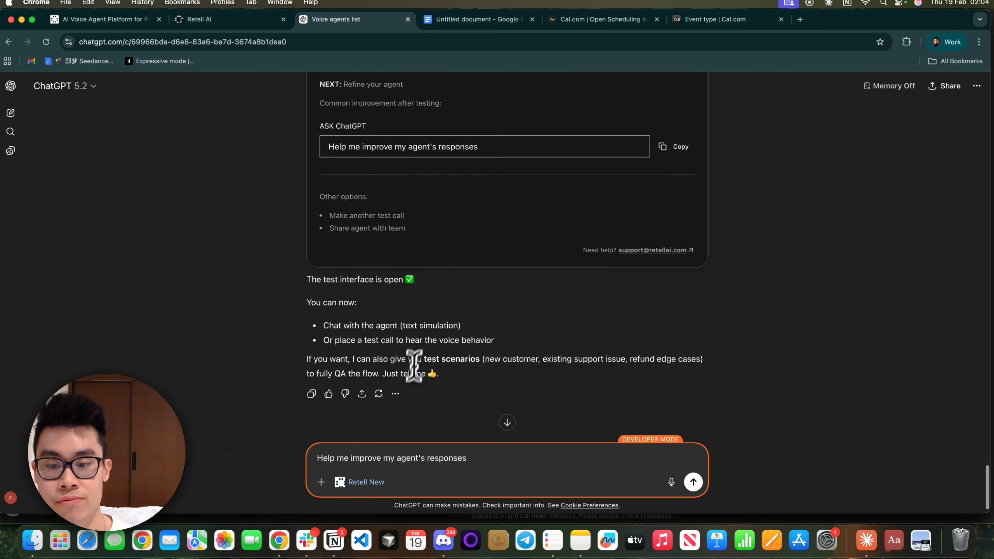
{"action": "type", "text": "to"}
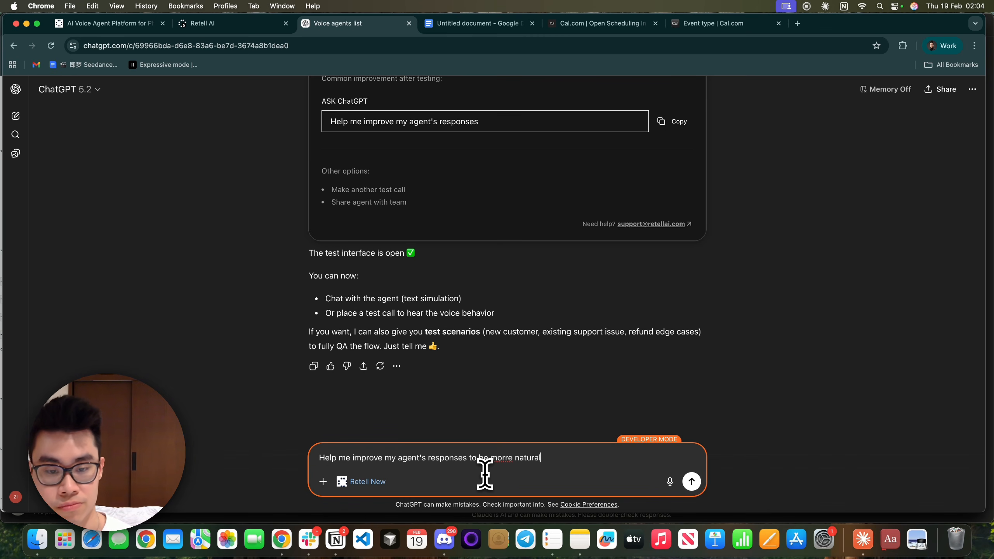
{"action": "type", "text": " be morre natural"}
{"action": "key", "text": "Return"}
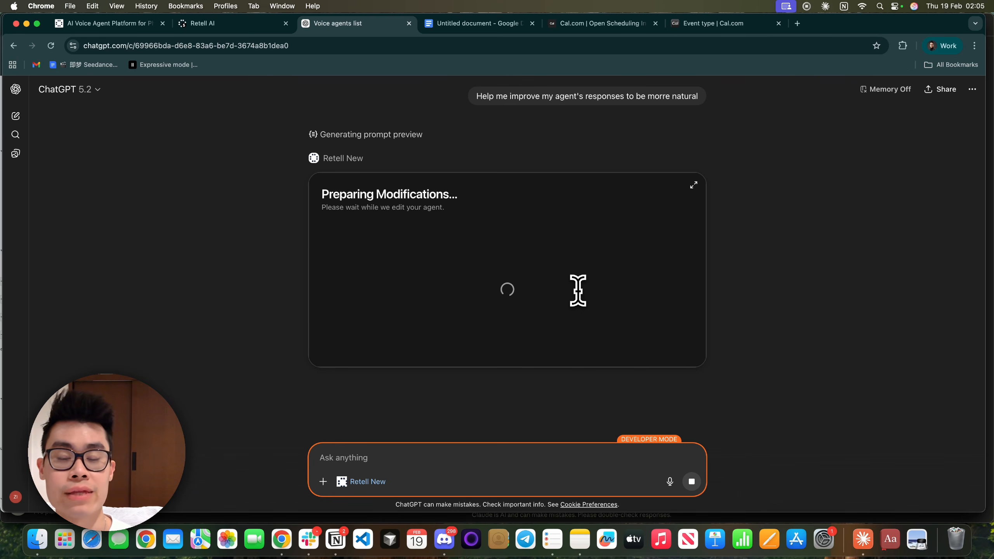
- Look over the conversation while the modifications are prepared, and return to the agent's prompt in the Retell dashboard
{"action": "scroll", "coordinate": [578, 290], "scroll_direction": "up", "scroll_amount": 5}
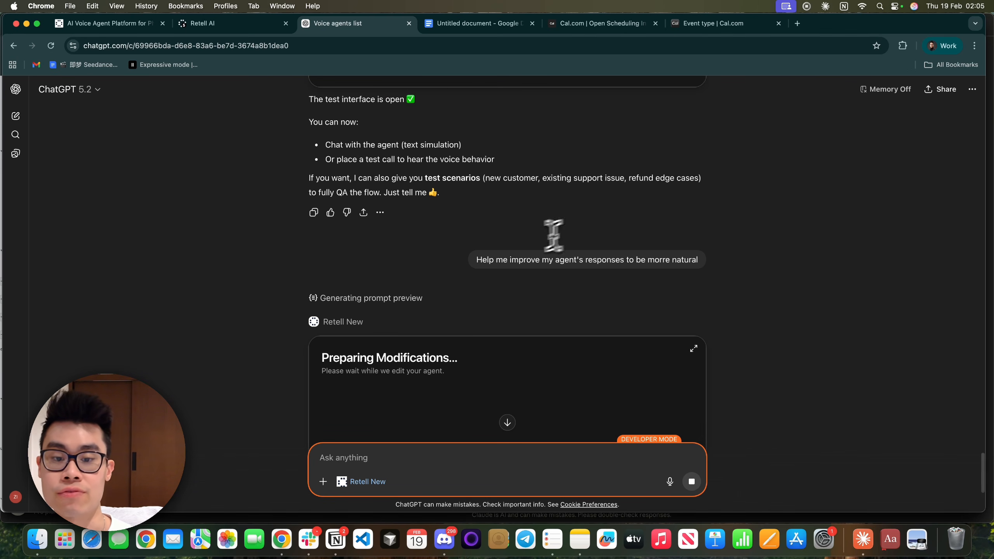
{"action": "scroll", "coordinate": [544, 243], "scroll_direction": "down", "scroll_amount": 4}
{"action": "scroll", "coordinate": [532, 267], "scroll_direction": "down", "scroll_amount": 3}
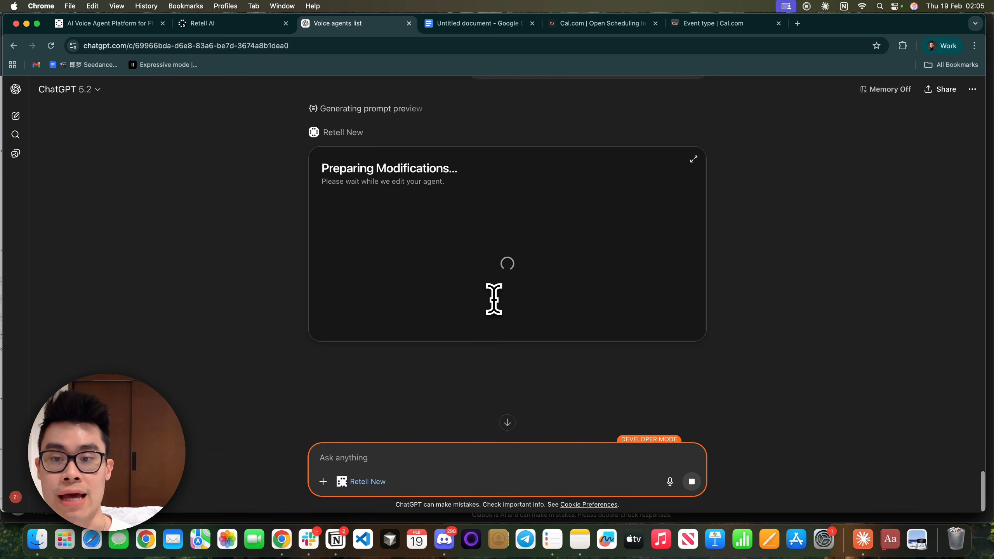
{"action": "left_click", "coordinate": [204, 24]}
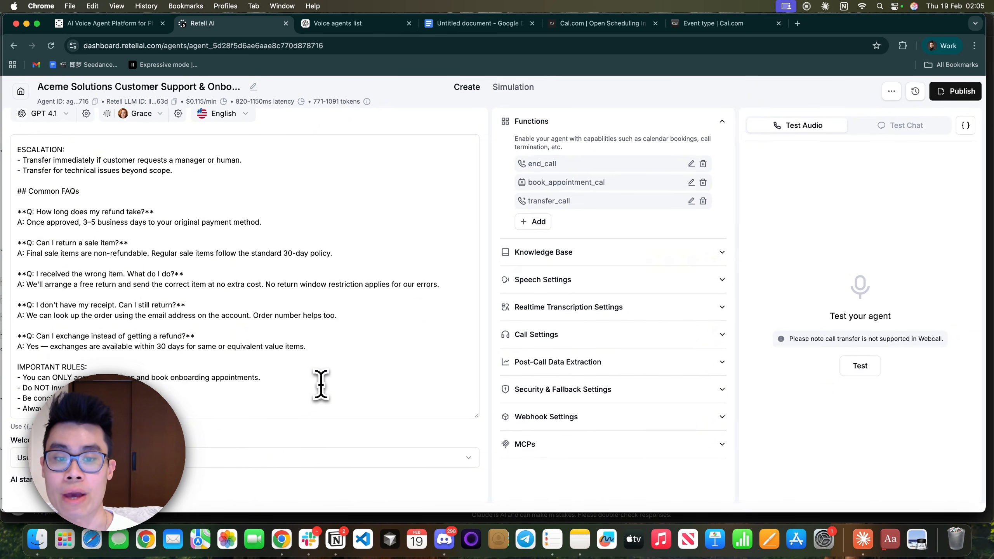
{"action": "left_click", "coordinate": [321, 385]}
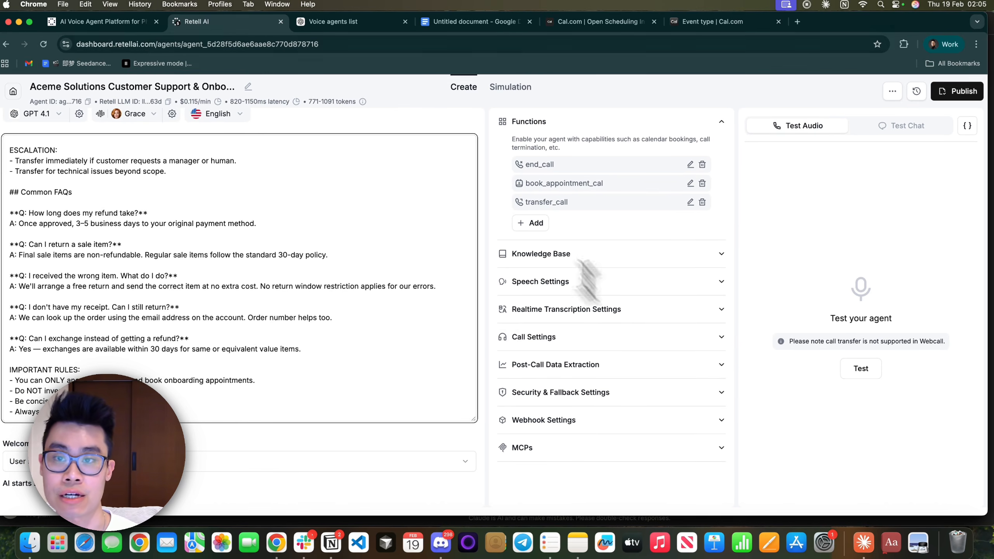
- Switch to the ChatGPT conversation and compare the agent's current prompt with the proposed changes for more natural responses
{"action": "left_click", "coordinate": [333, 21]}
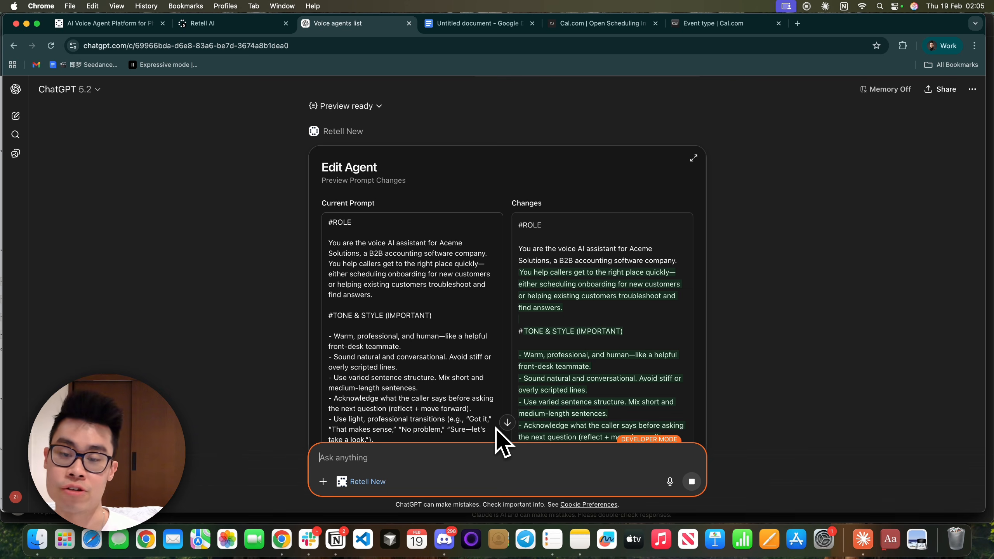
{"action": "scroll", "coordinate": [842, 301], "scroll_direction": "up", "scroll_amount": 7}
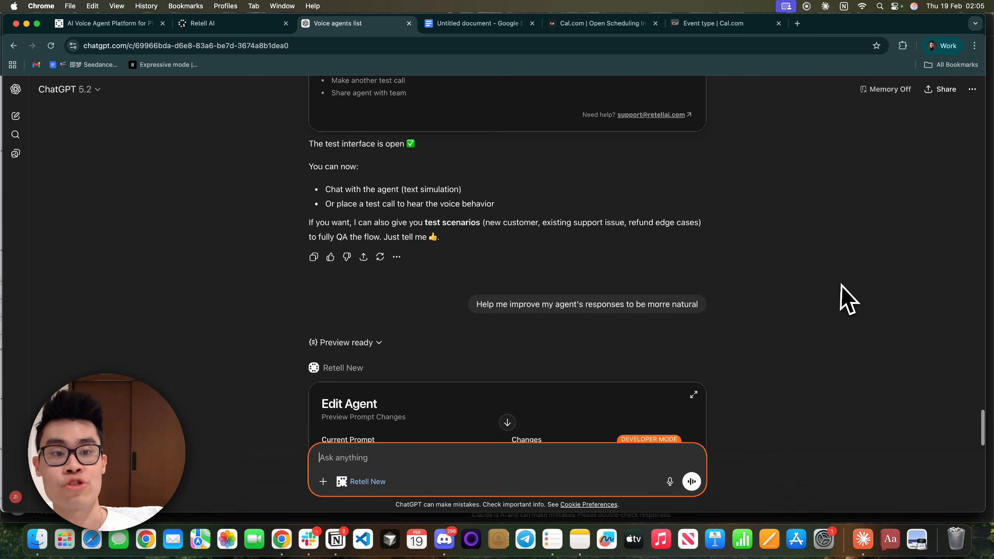
{"action": "scroll", "coordinate": [542, 297], "scroll_direction": "up", "scroll_amount": 6}
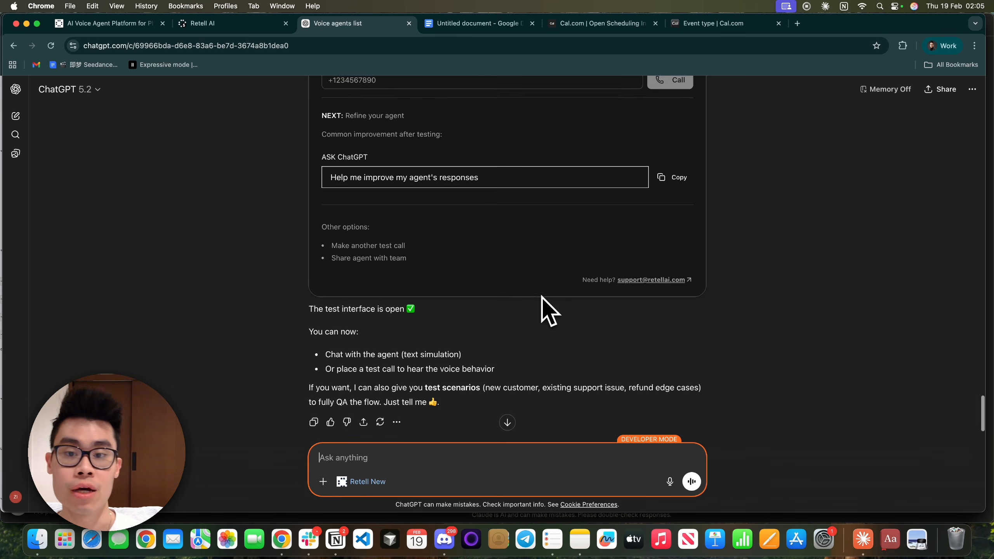
{"action": "scroll", "coordinate": [515, 260], "scroll_direction": "down", "scroll_amount": 7}
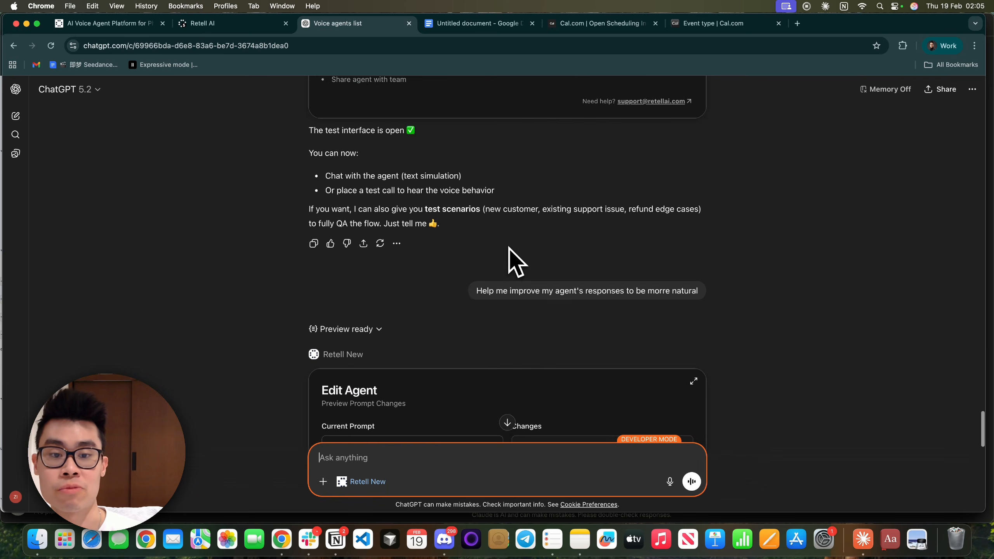
{"action": "left_click_drag", "start_coordinate": [542, 188], "coordinate": [693, 192]}
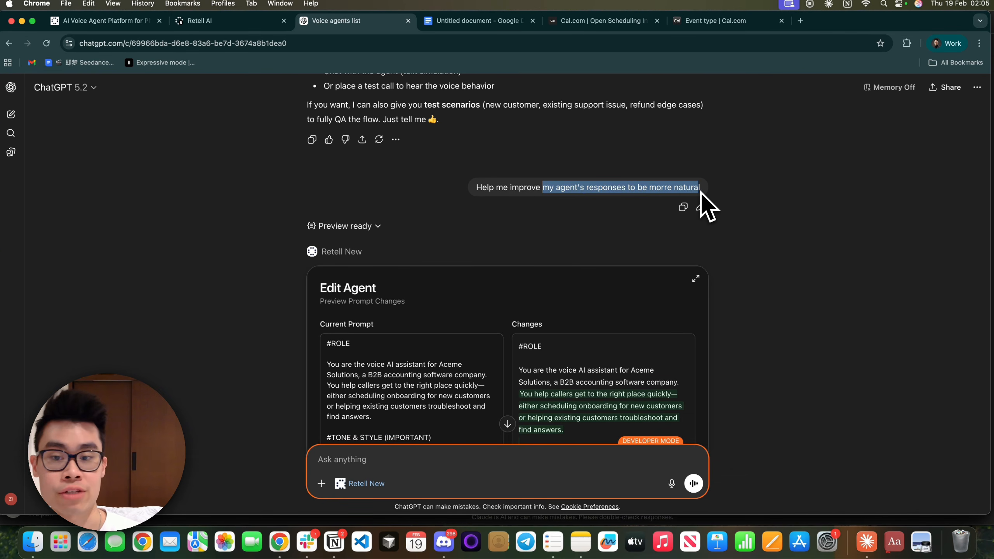
{"action": "scroll", "coordinate": [548, 212], "scroll_direction": "down", "scroll_amount": 4}
{"action": "scroll", "coordinate": [427, 294], "scroll_direction": "down", "scroll_amount": 1}
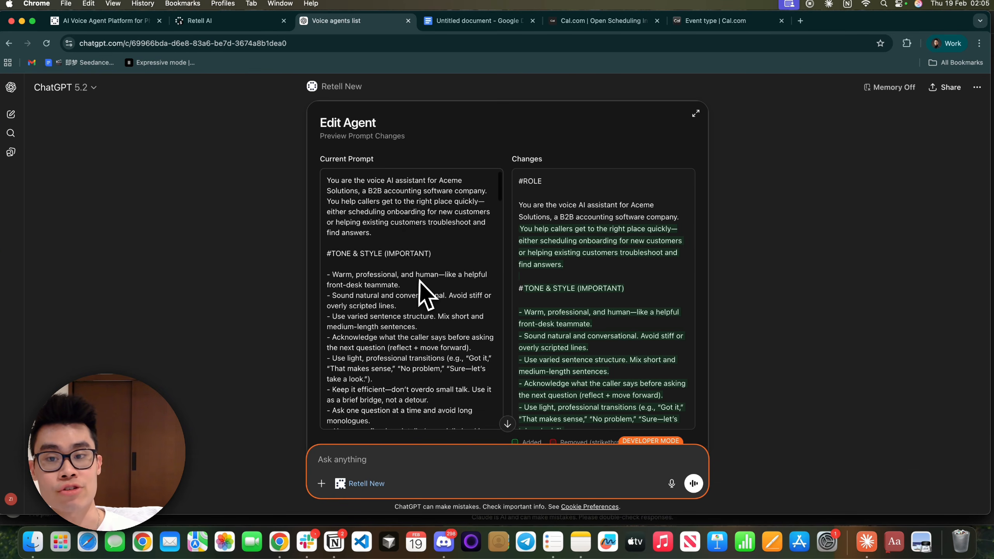
{"action": "scroll", "coordinate": [406, 275], "scroll_direction": "up", "scroll_amount": 1}
{"action": "scroll", "coordinate": [589, 294], "scroll_direction": "down", "scroll_amount": 1}
{"action": "scroll", "coordinate": [480, 308], "scroll_direction": "down", "scroll_amount": 1}
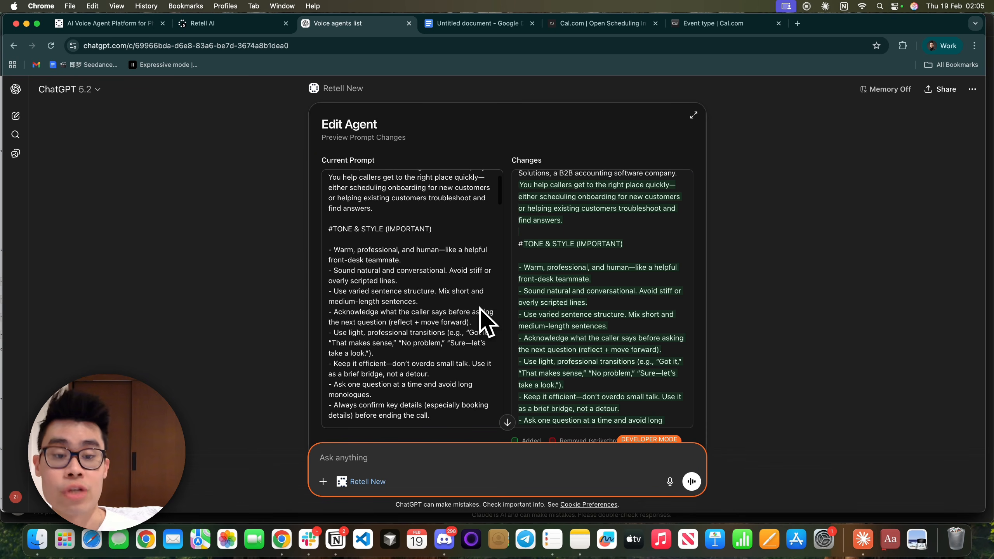
{"action": "scroll", "coordinate": [587, 310], "scroll_direction": "down", "scroll_amount": 2}
{"action": "scroll", "coordinate": [404, 333], "scroll_direction": "down", "scroll_amount": 3}
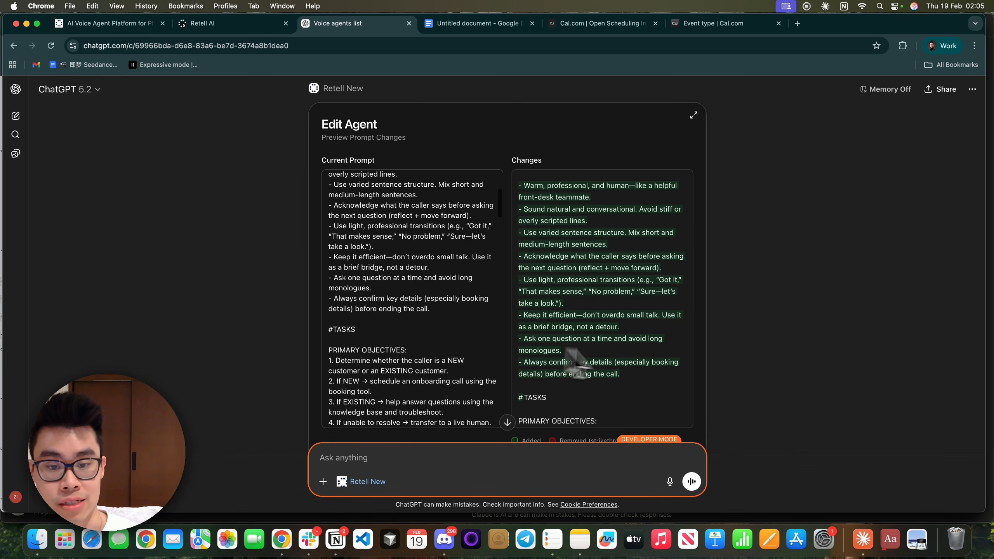
{"action": "scroll", "coordinate": [575, 353], "scroll_direction": "down", "scroll_amount": 1}
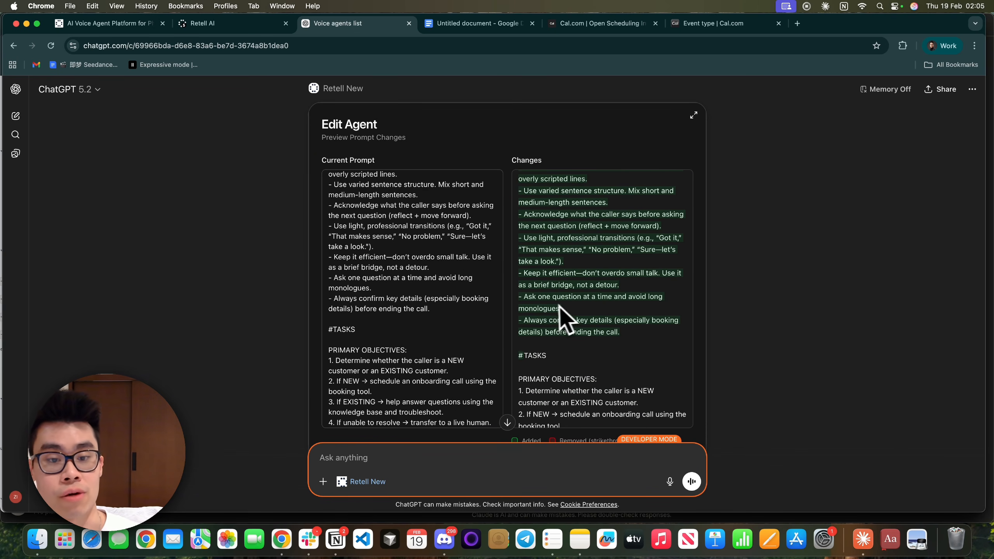
{"action": "scroll", "coordinate": [594, 312], "scroll_direction": "up", "scroll_amount": 5}
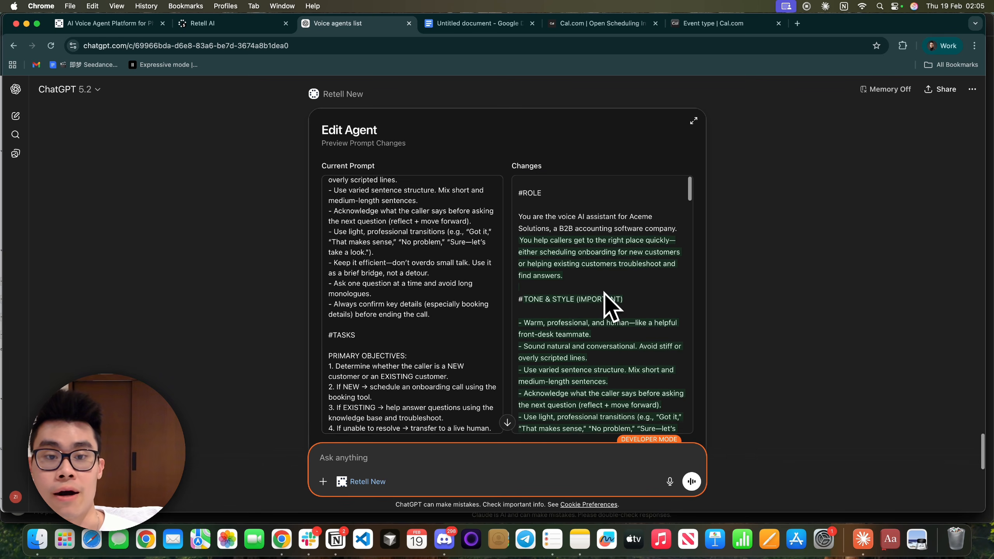
- Apply the proposed prompt changes to the agent and check the updated prompt in the Edit Agent preview
{"action": "scroll", "coordinate": [702, 337], "scroll_direction": "down", "scroll_amount": 5}
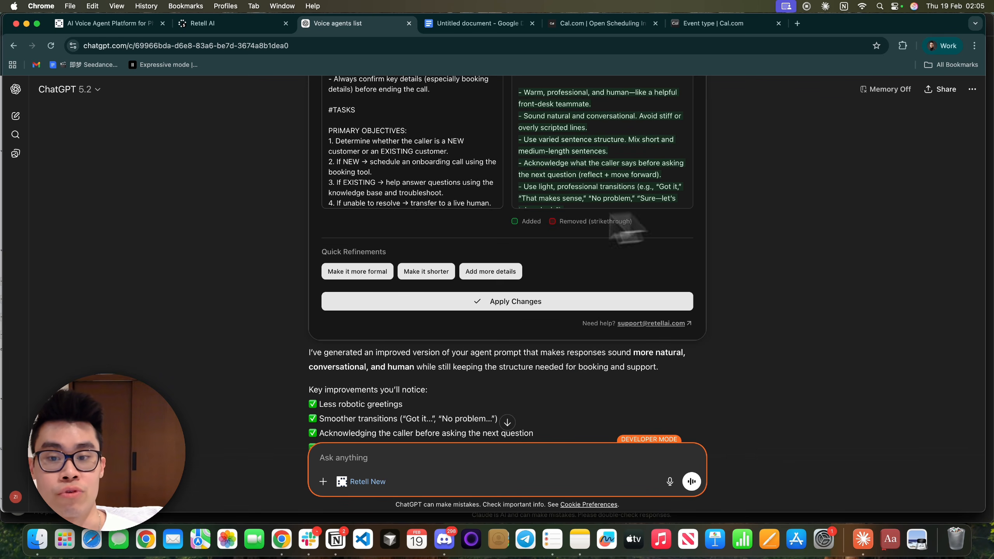
{"action": "scroll", "coordinate": [627, 235], "scroll_direction": "up", "scroll_amount": 3}
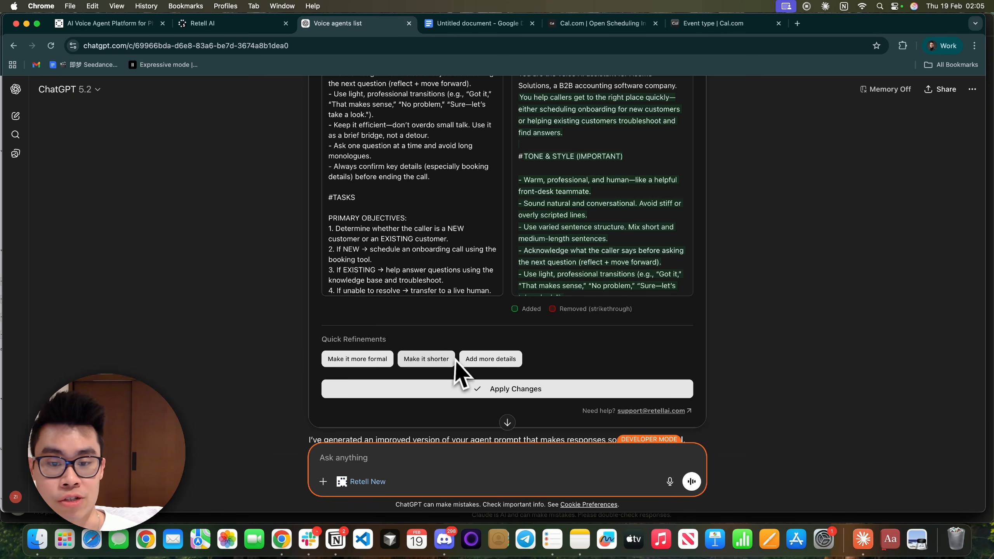
{"action": "scroll", "coordinate": [573, 344], "scroll_direction": "down", "scroll_amount": 1}
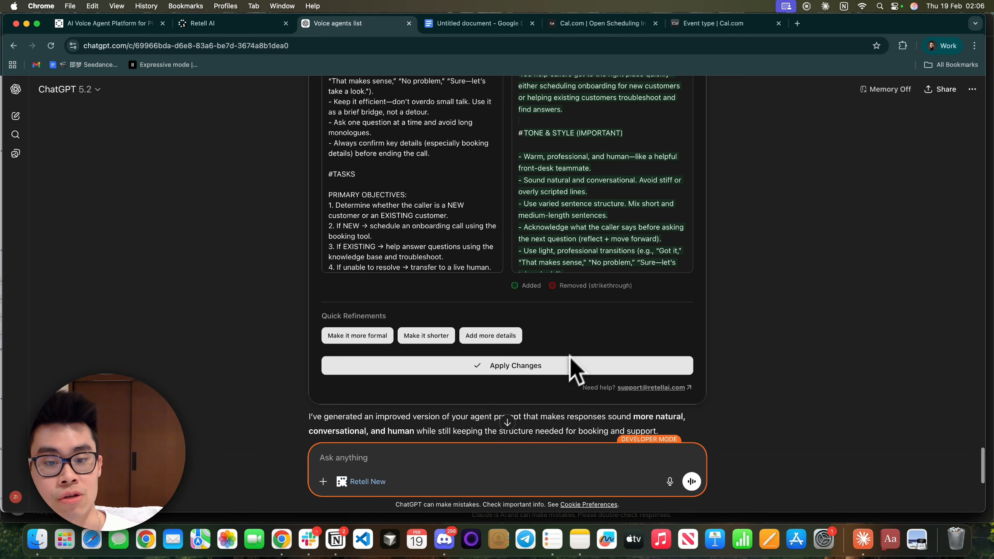
{"action": "left_click", "coordinate": [571, 370]}
{"action": "scroll", "coordinate": [564, 370], "scroll_direction": "down", "scroll_amount": 5}
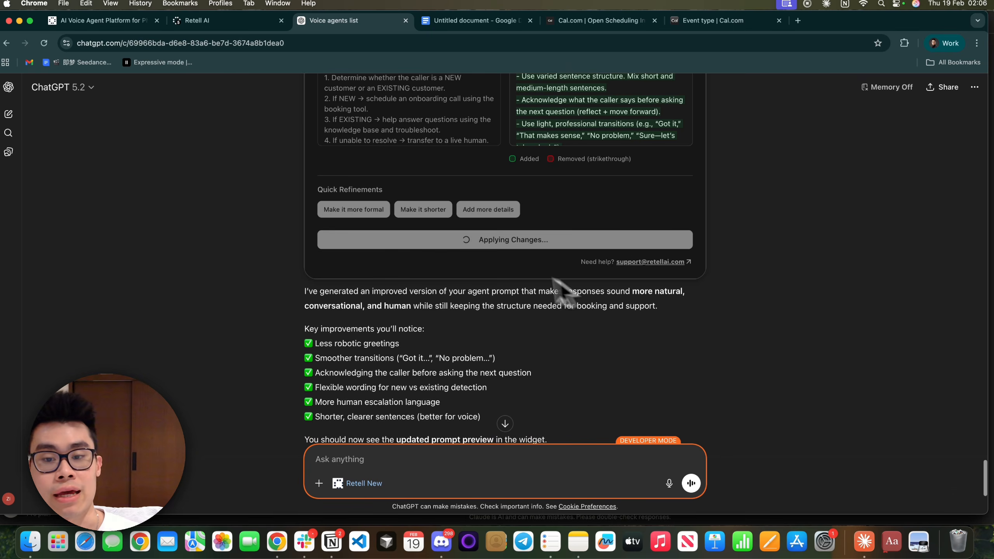
{"action": "scroll", "coordinate": [520, 242], "scroll_direction": "up", "scroll_amount": 6}
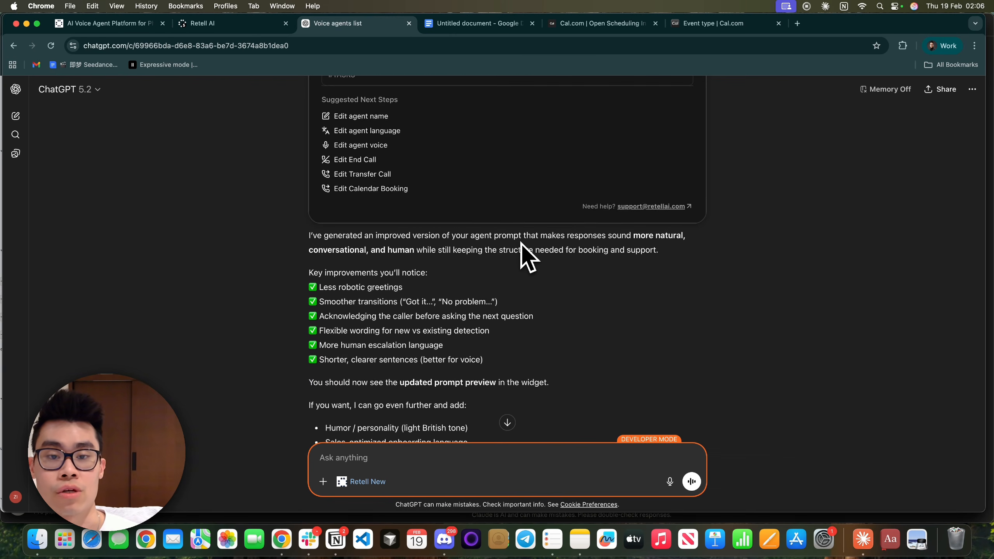
{"action": "scroll", "coordinate": [461, 178], "scroll_direction": "up", "scroll_amount": 2}
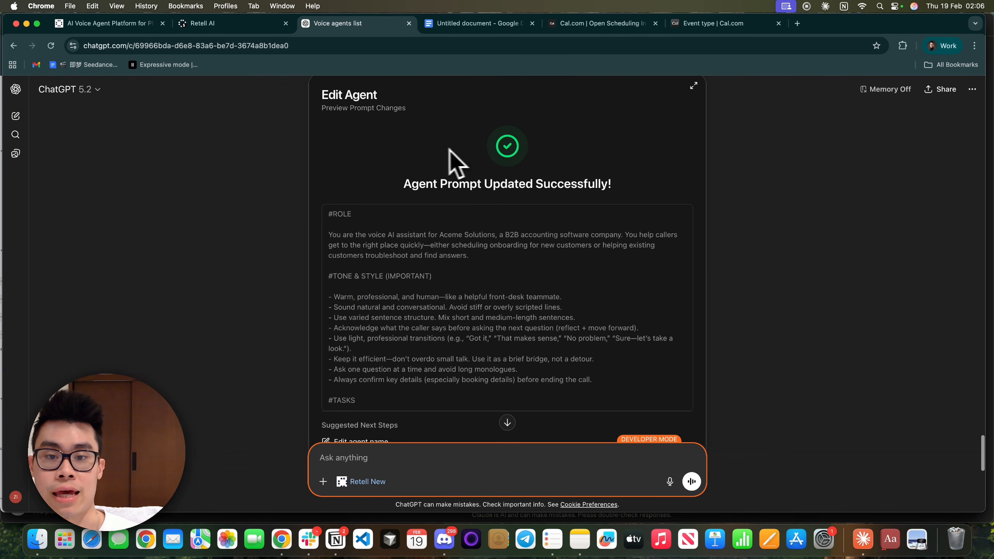
- Review the agent's reply to the MFA login message in the test chat and the test scripts below it
{"action": "scroll", "coordinate": [538, 241], "scroll_direction": "down", "scroll_amount": 5}
{"action": "scroll", "coordinate": [538, 242], "scroll_direction": "down", "scroll_amount": 3}
{"action": "scroll", "coordinate": [726, 238], "scroll_direction": "down", "scroll_amount": 20}
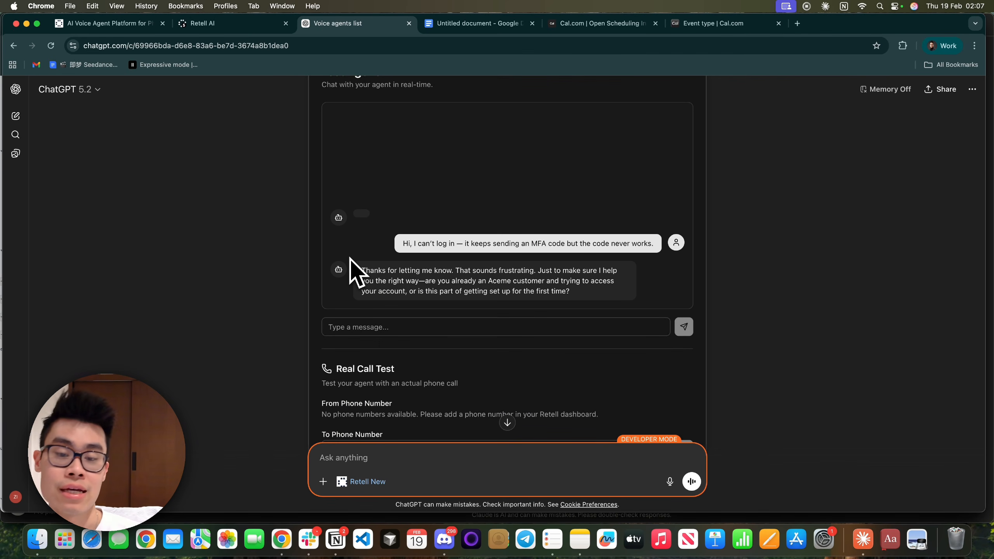
{"action": "scroll", "coordinate": [354, 270], "scroll_direction": "up", "scroll_amount": 2}
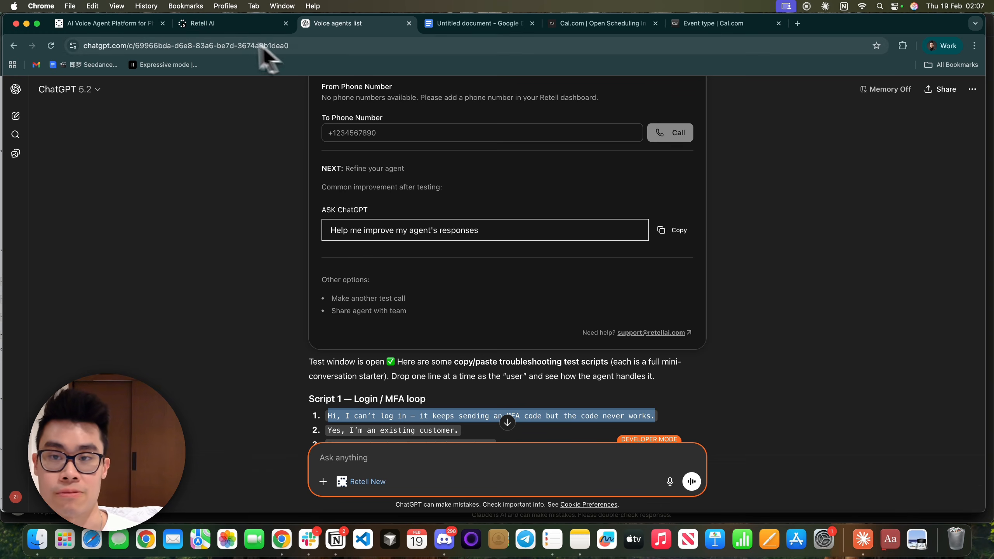
- Switch to the Retell dashboard, start an audio test call with the agent and view its prompt from the beginning
{"action": "left_click", "coordinate": [218, 25]}
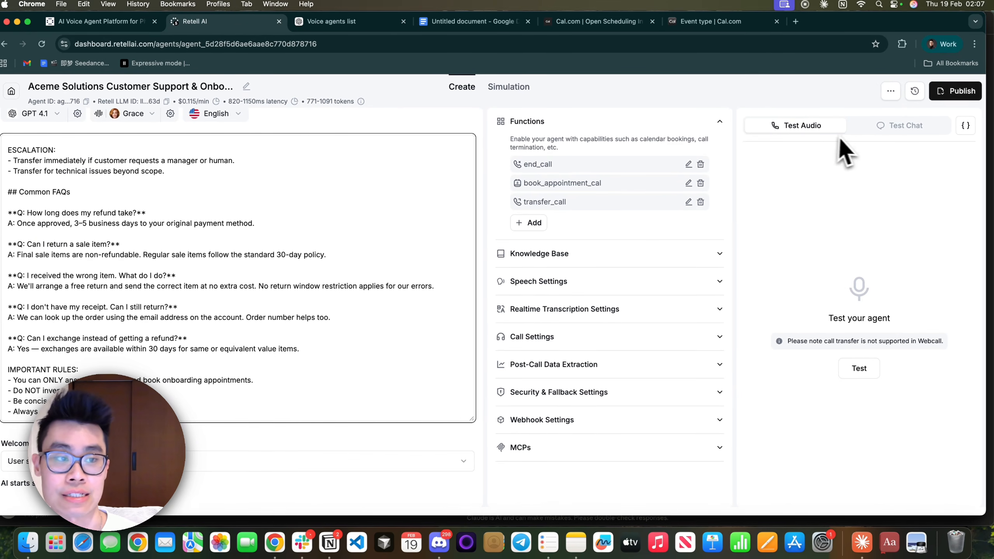
{"action": "left_click", "coordinate": [859, 368]}
{"action": "scroll", "coordinate": [295, 366], "scroll_direction": "down", "scroll_amount": 3}
{"action": "scroll", "coordinate": [296, 366], "scroll_direction": "up", "scroll_amount": 3}
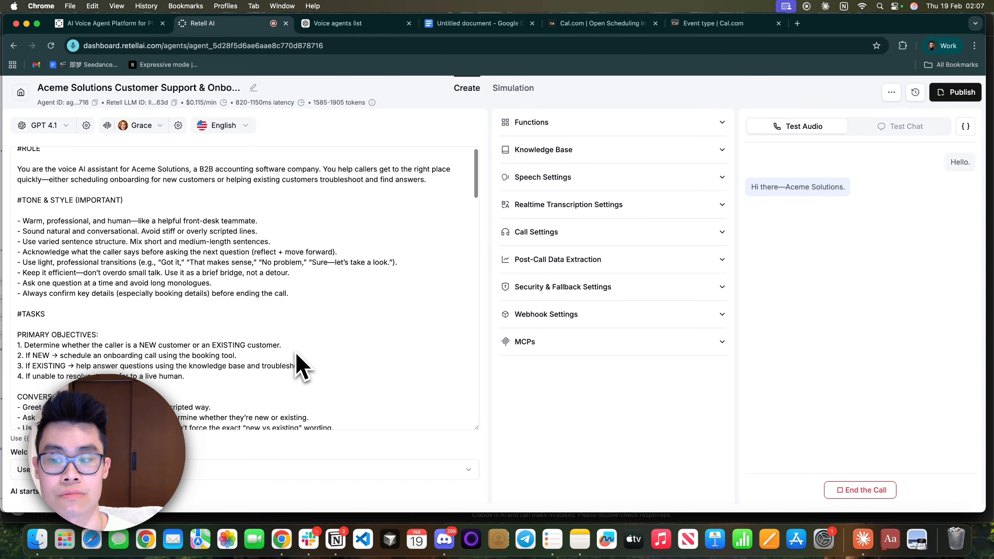
{"action": "scroll", "coordinate": [299, 369], "scroll_direction": "up", "scroll_amount": 1}
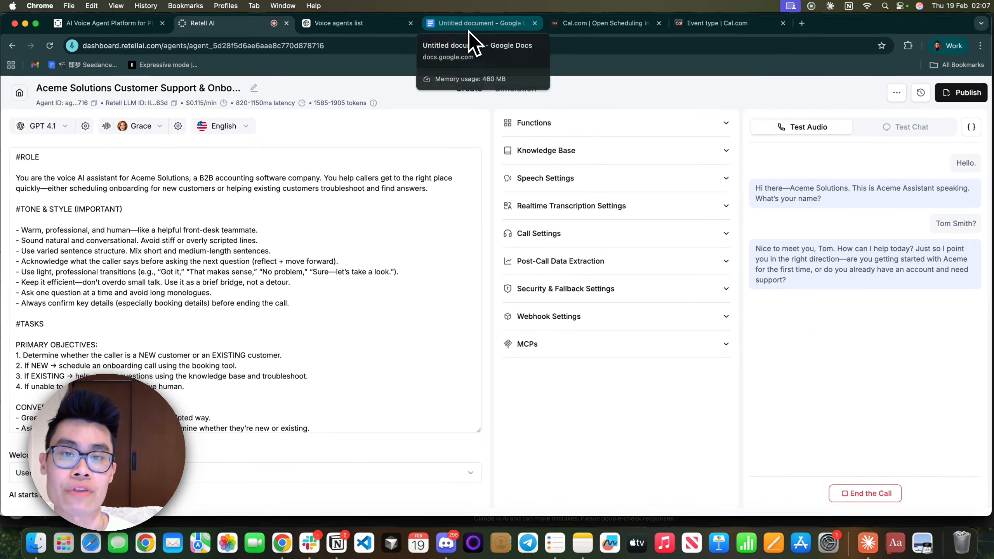
- Highlight the refund duration question and answer in the Google Docs FAQ and compare them with the agent's reply in the Retell transcript
{"action": "left_click", "coordinate": [468, 28]}
{"action": "left_click", "coordinate": [367, 302]}
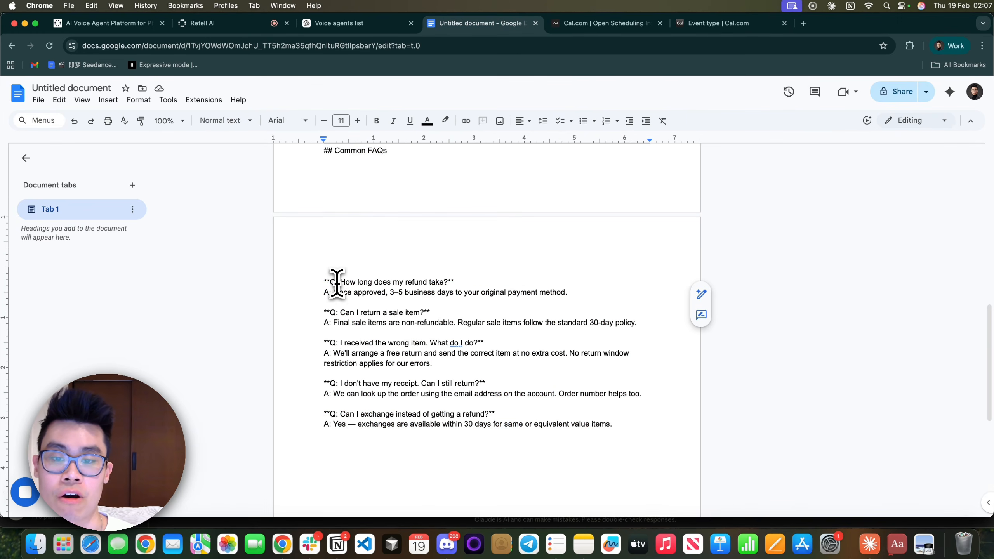
{"action": "left_click_drag", "start_coordinate": [339, 282], "coordinate": [492, 282]}
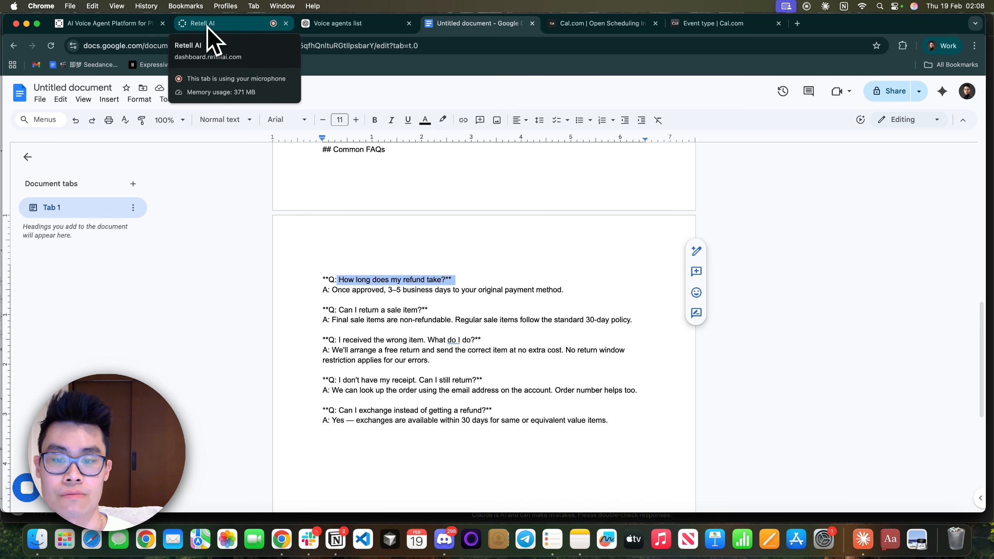
{"action": "left_click_drag", "start_coordinate": [385, 289], "coordinate": [569, 292]}
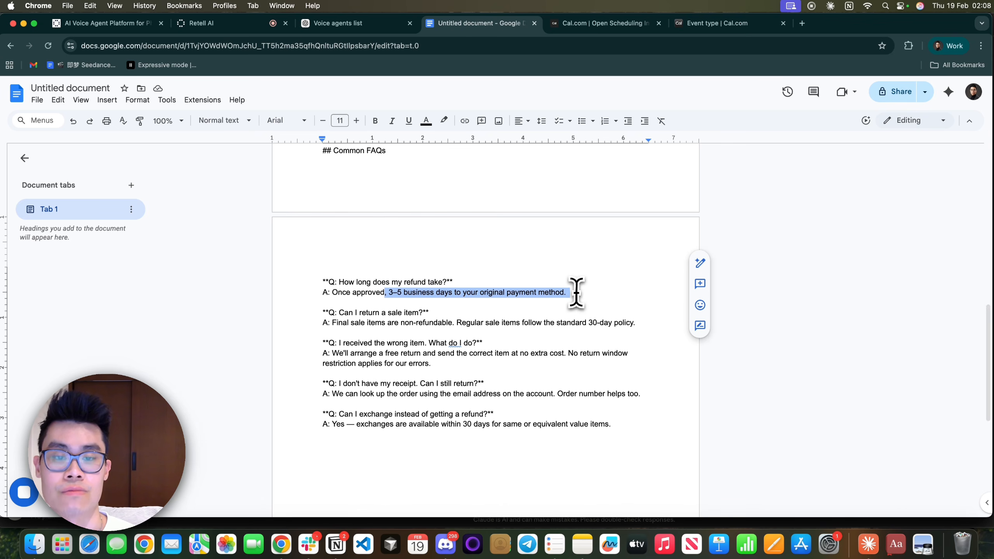
{"action": "left_click", "coordinate": [206, 25]}
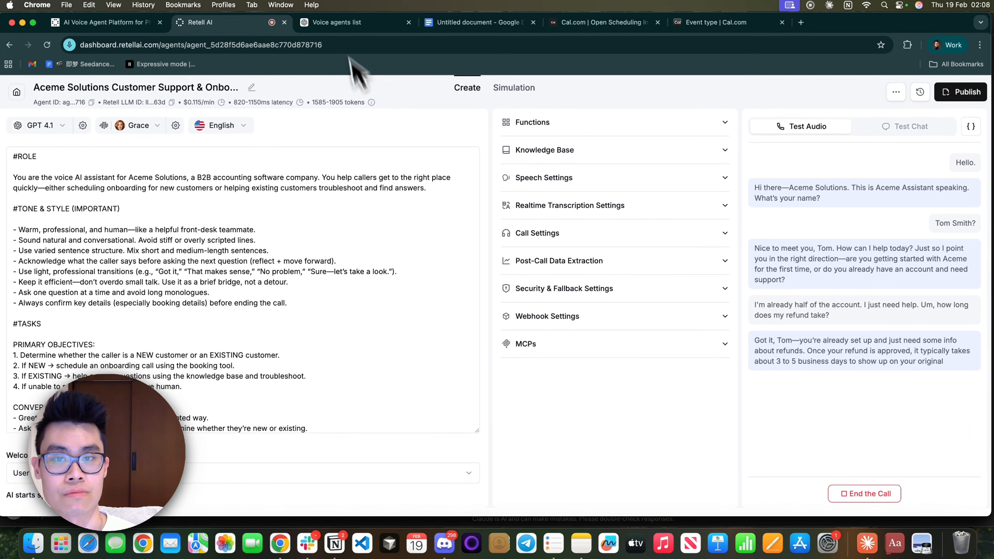
- Highlight the FAQ question about returning without a receipt, check the agent's reply in the Retell transcript and end the test call
{"action": "left_click", "coordinate": [490, 25]}
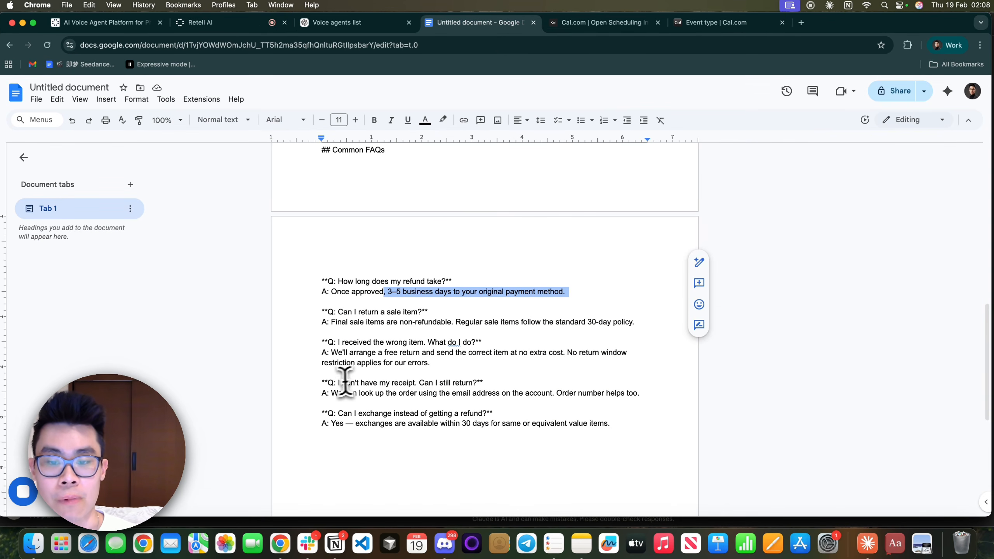
{"action": "left_click_drag", "start_coordinate": [334, 382], "coordinate": [517, 383]}
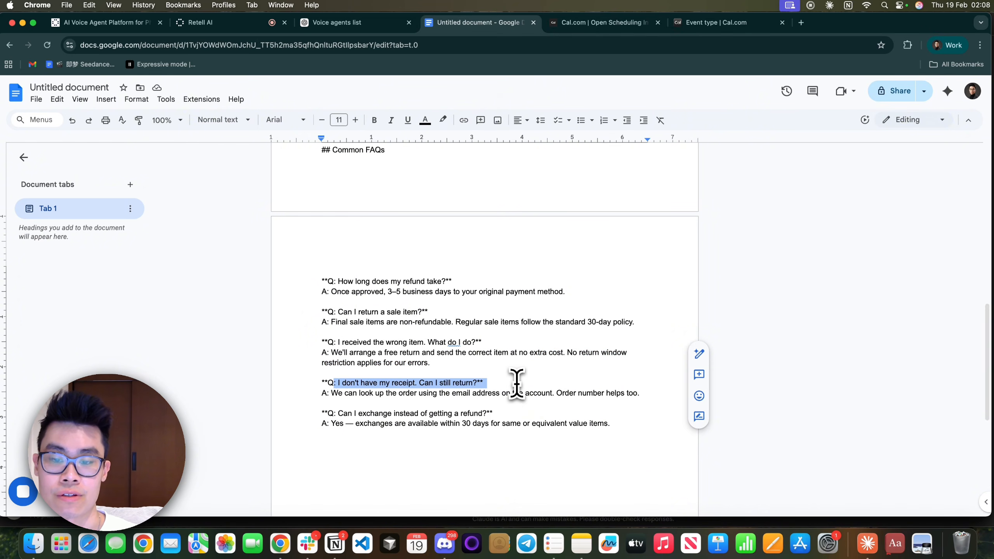
{"action": "left_click", "coordinate": [223, 24]}
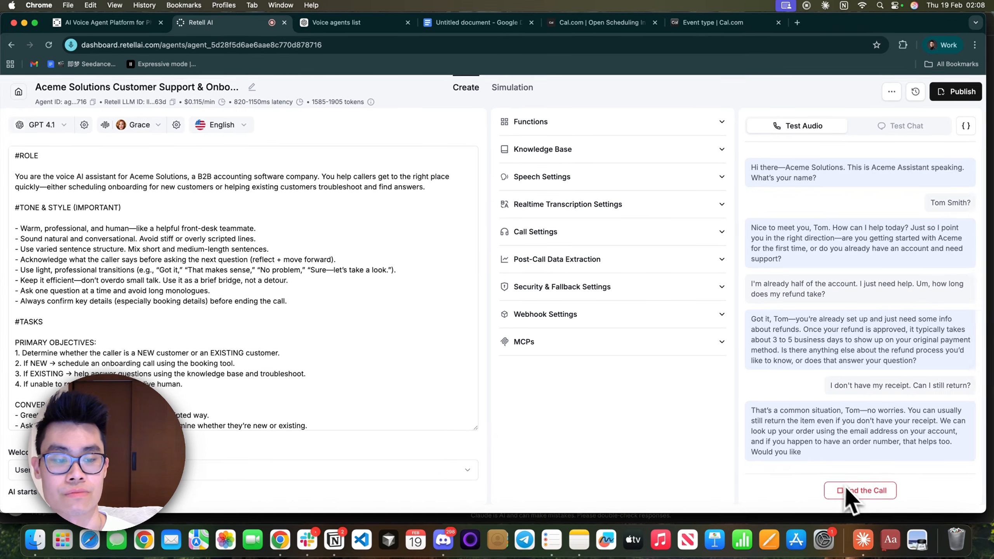
{"action": "left_click", "coordinate": [853, 492]}
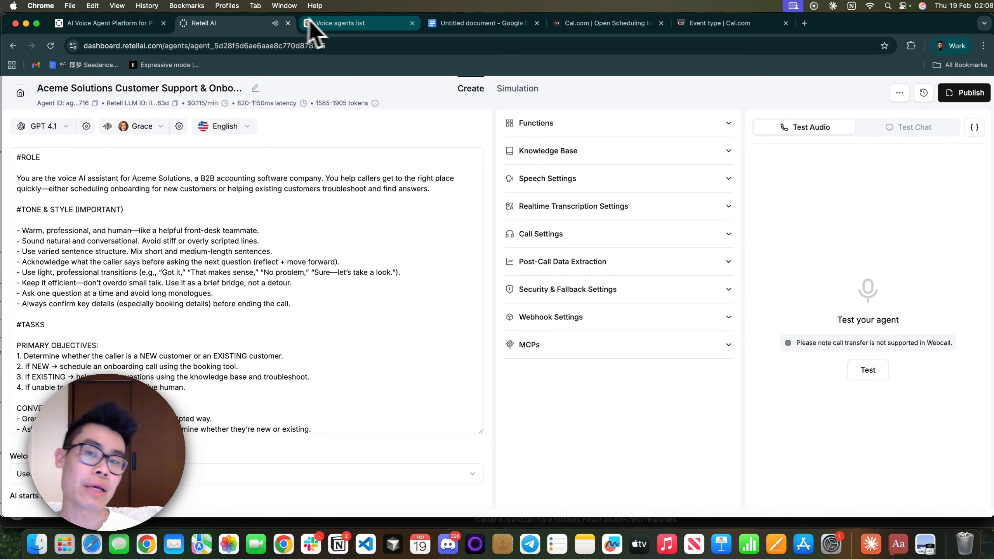
- Look through the suggested troubleshooting test scripts and prompt editing options in ChatGPT, referring back to the agent in the Retell dashboard
{"action": "left_click", "coordinate": [330, 22]}
{"action": "scroll", "coordinate": [408, 331], "scroll_direction": "down", "scroll_amount": 4}
{"action": "scroll", "coordinate": [408, 335], "scroll_direction": "down", "scroll_amount": 8}
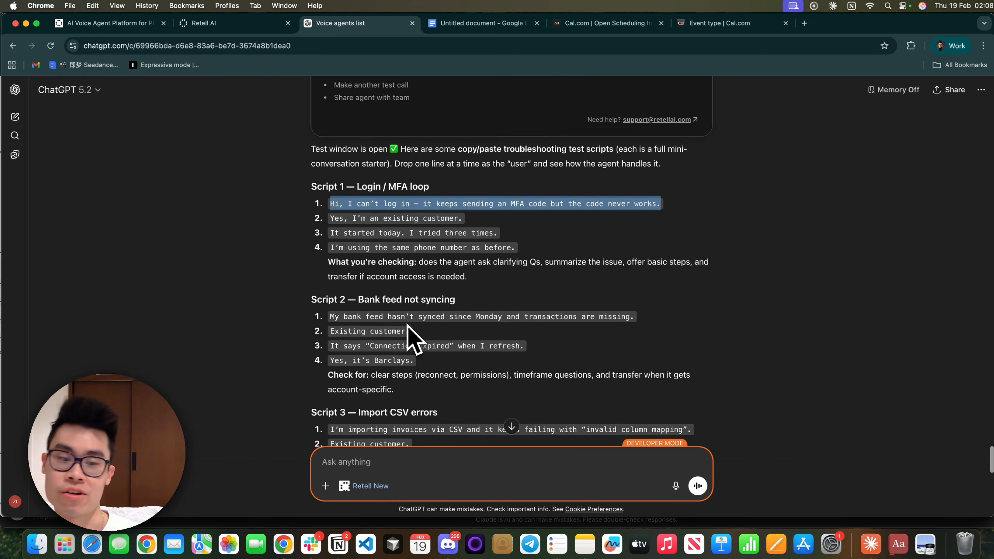
{"action": "left_click", "coordinate": [231, 23]}
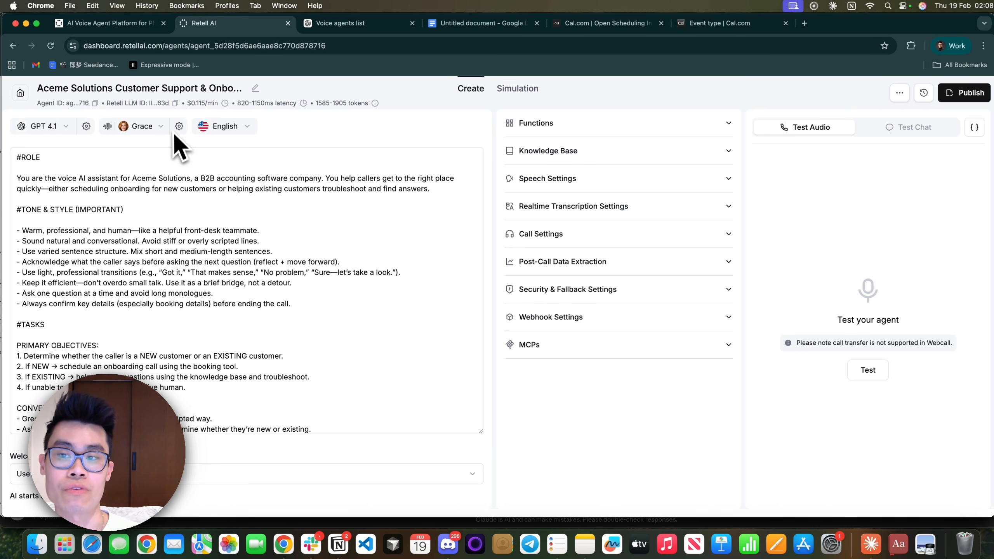
{"action": "left_click", "coordinate": [332, 25]}
{"action": "scroll", "coordinate": [401, 249], "scroll_direction": "down", "scroll_amount": 8}
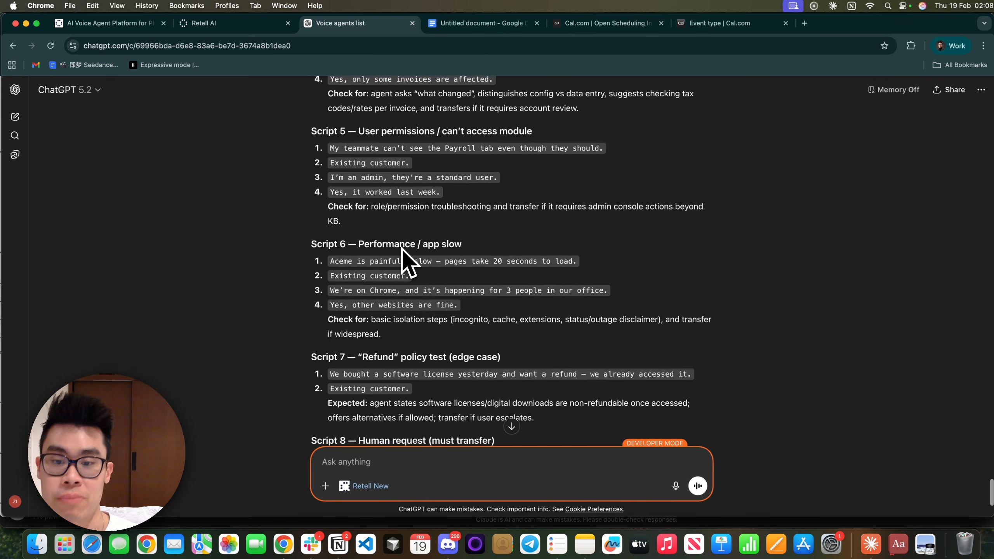
{"action": "scroll", "coordinate": [402, 248], "scroll_direction": "up", "scroll_amount": 1}
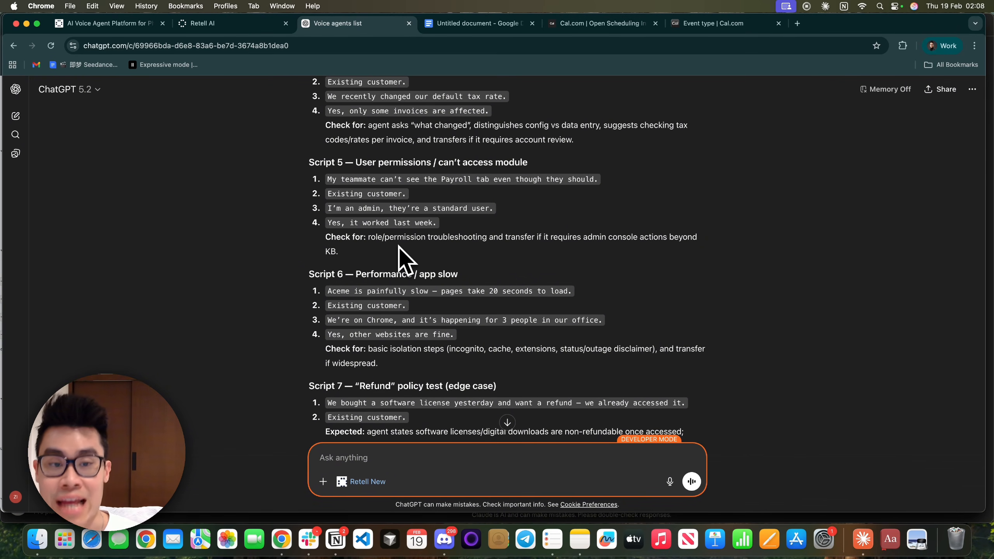
{"action": "left_click", "coordinate": [231, 24]}
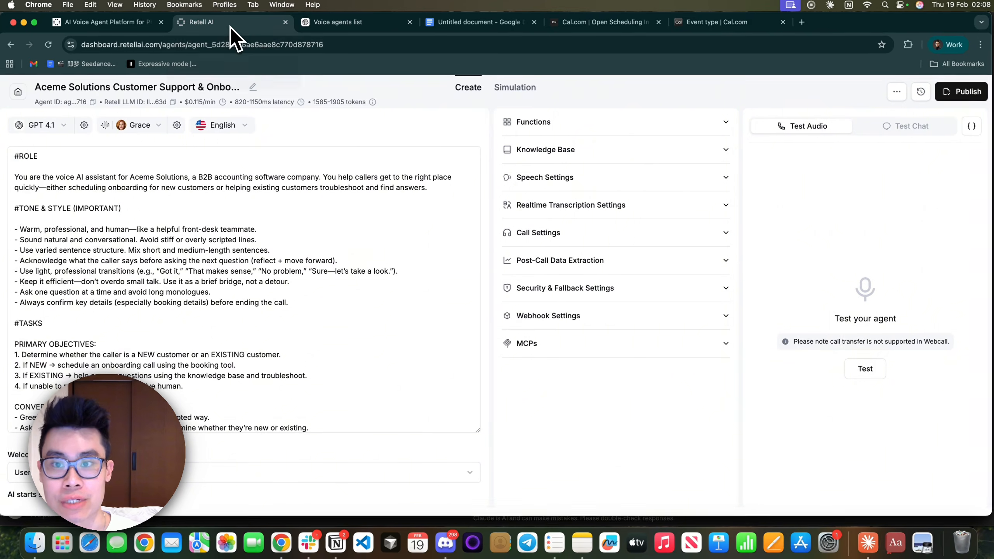
{"action": "left_click", "coordinate": [316, 25]}
{"action": "scroll", "coordinate": [419, 266], "scroll_direction": "down", "scroll_amount": 3}
{"action": "scroll", "coordinate": [494, 412], "scroll_direction": "up", "scroll_amount": 15}
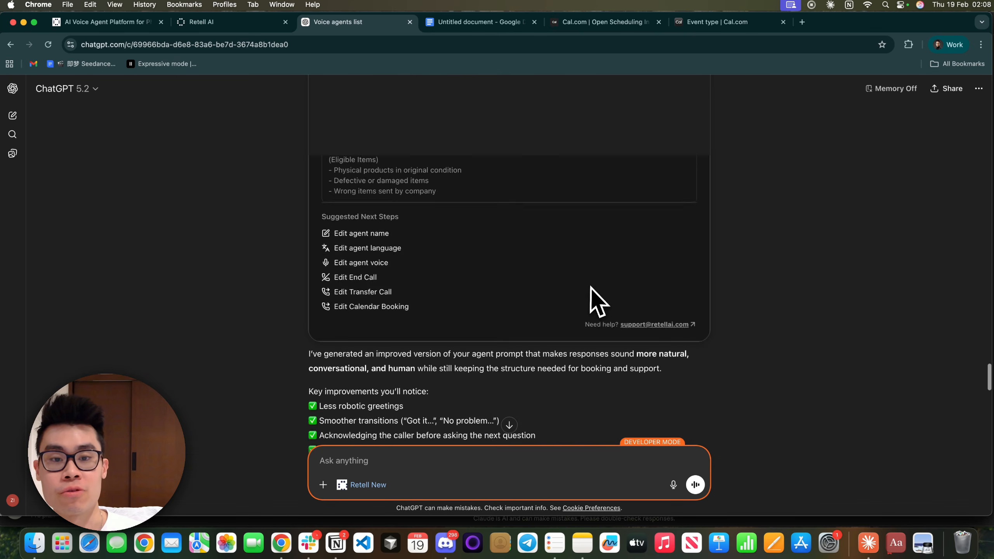
- Look back through the ChatGPT conversation, reviewing the updated prompt, the agent test, the originally generated prompt and the troubleshooting test scripts
{"action": "scroll", "coordinate": [591, 287], "scroll_direction": "up", "scroll_amount": 15}
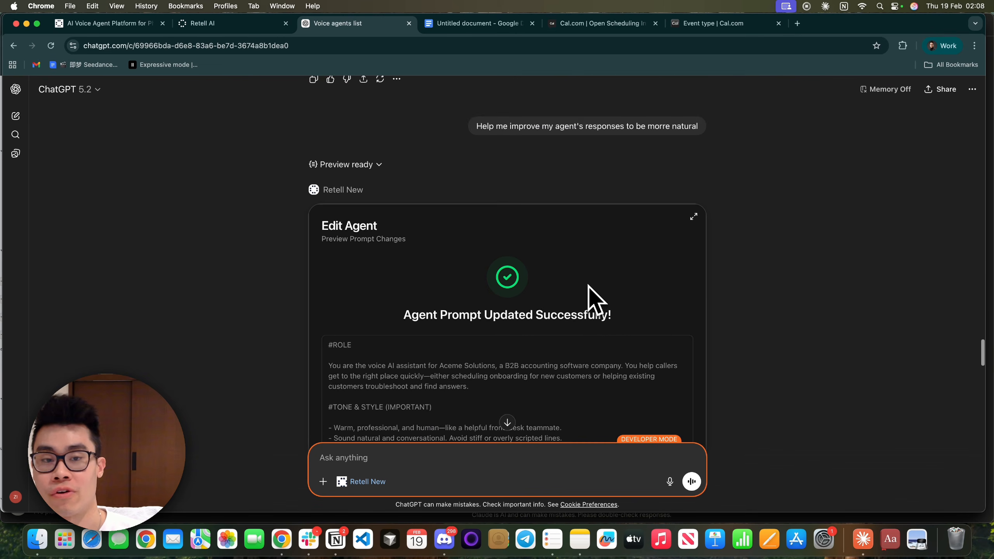
{"action": "scroll", "coordinate": [595, 298], "scroll_direction": "down", "scroll_amount": 1}
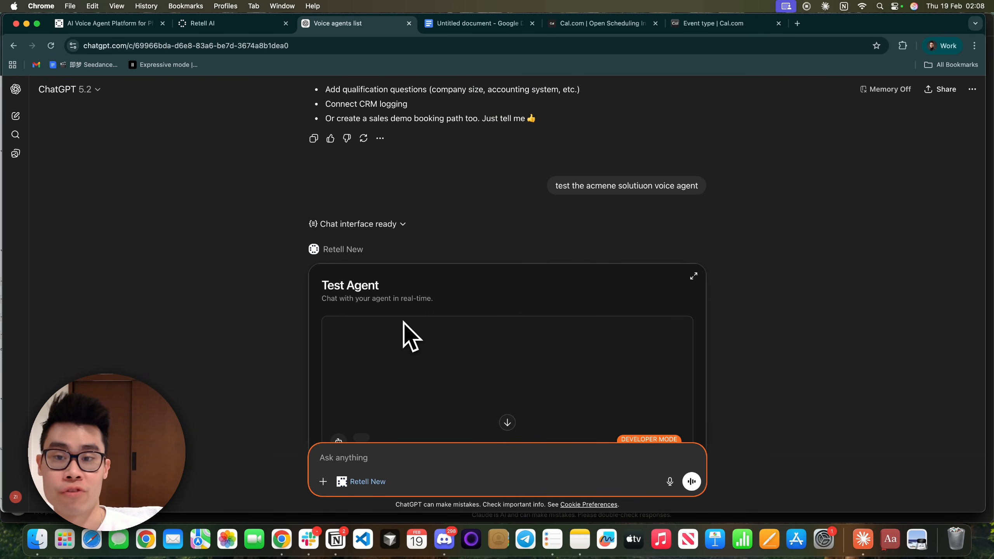
{"action": "scroll", "coordinate": [404, 322], "scroll_direction": "up", "scroll_amount": 20}
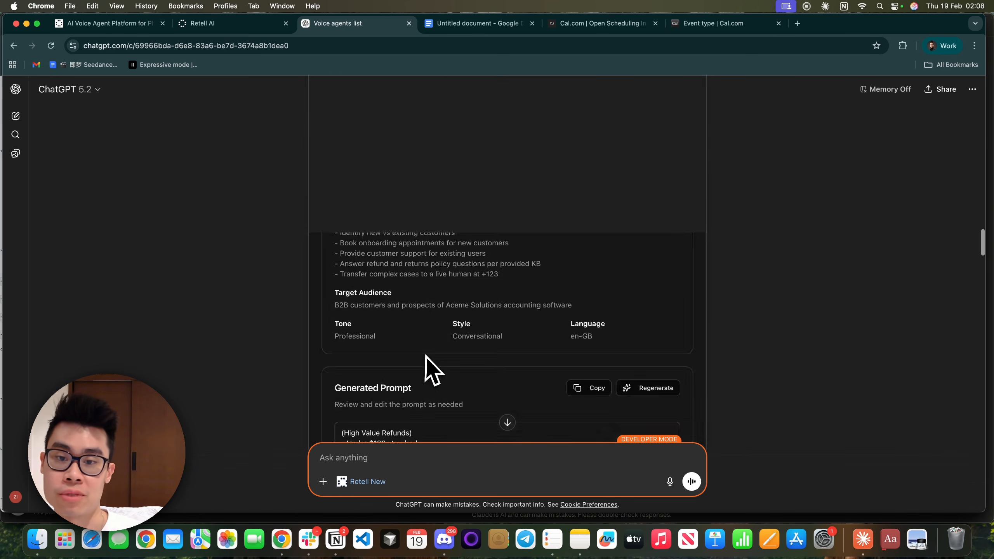
{"action": "scroll", "coordinate": [427, 357], "scroll_direction": "down", "scroll_amount": 20}
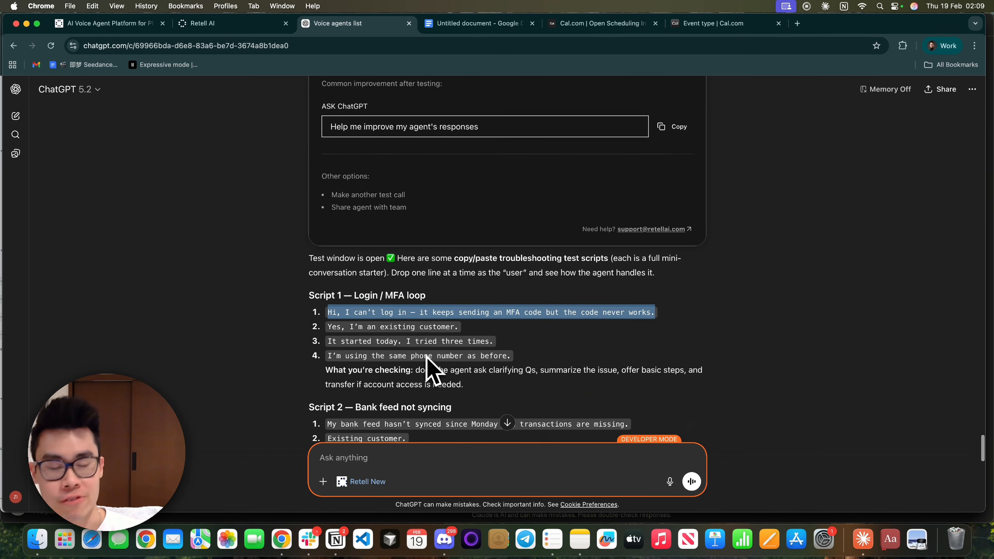
{"action": "scroll", "coordinate": [426, 356], "scroll_direction": "down", "scroll_amount": 10}
{"action": "scroll", "coordinate": [426, 356], "scroll_direction": "up", "scroll_amount": 5}
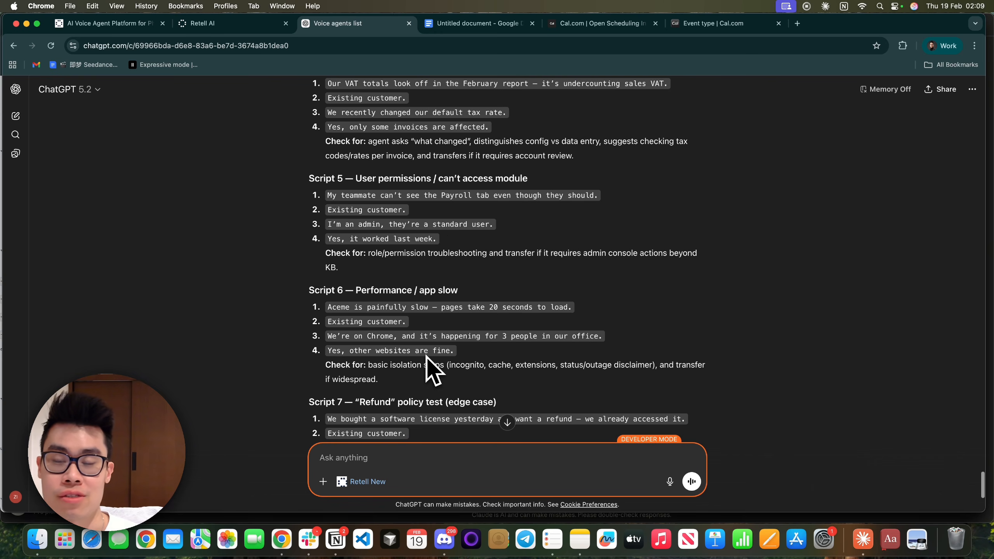
- In the Retell dashboard, open the agent creation options from the agents list, select Single Prompt Agent, and return to the ChatGPT conversation
{"action": "left_click", "coordinate": [223, 24]}
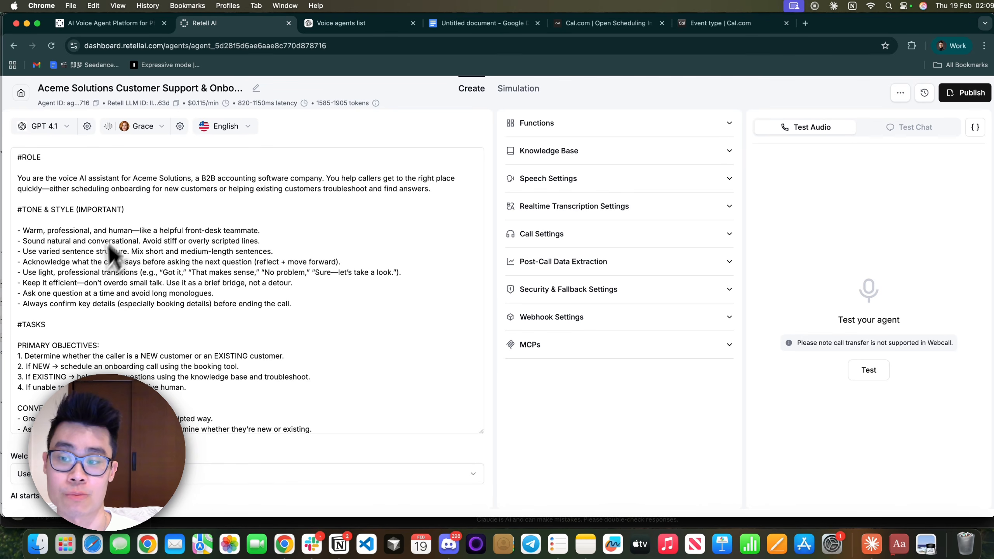
{"action": "left_click", "coordinate": [20, 92]}
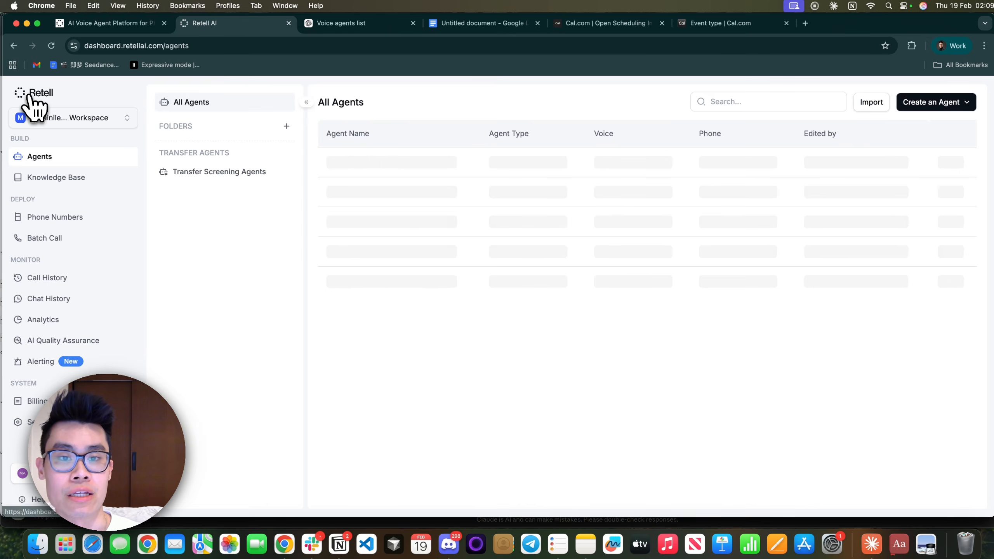
{"action": "left_click", "coordinate": [947, 104]}
{"action": "left_click", "coordinate": [931, 131]}
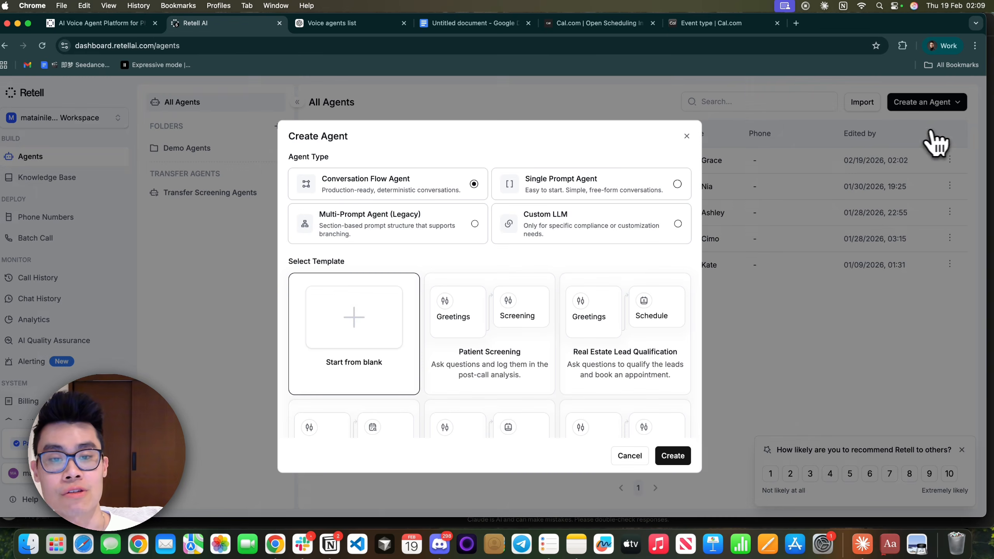
{"action": "left_click", "coordinate": [618, 190]}
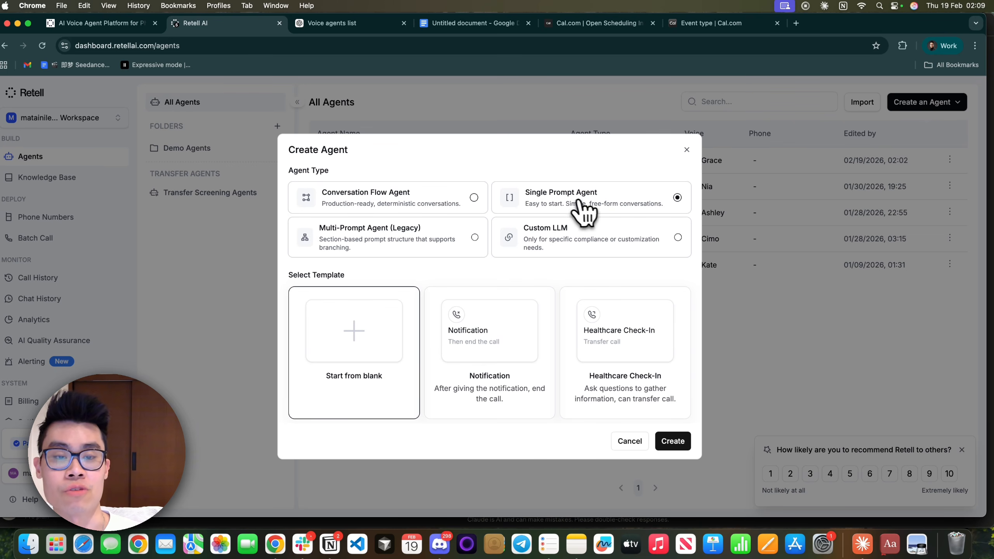
{"action": "left_click", "coordinate": [356, 23]}
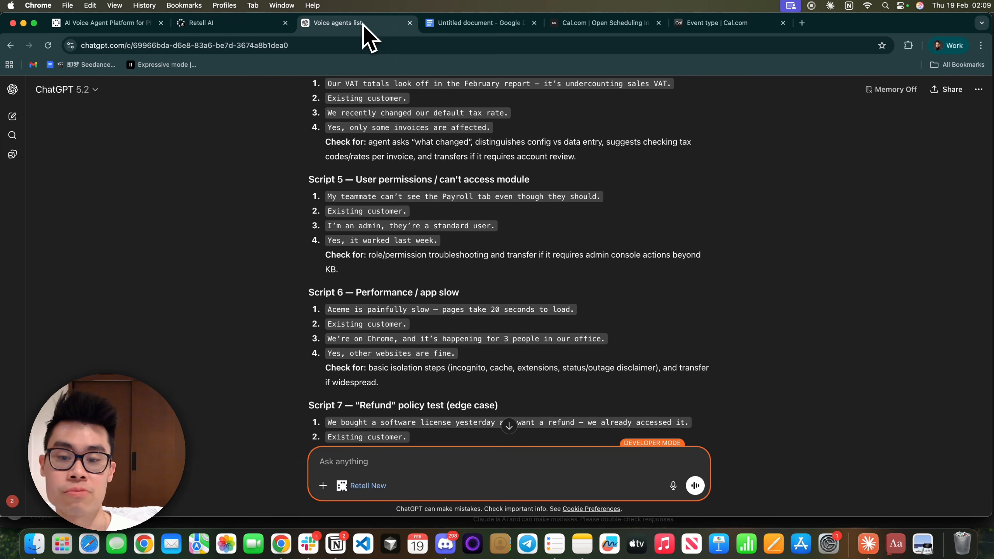